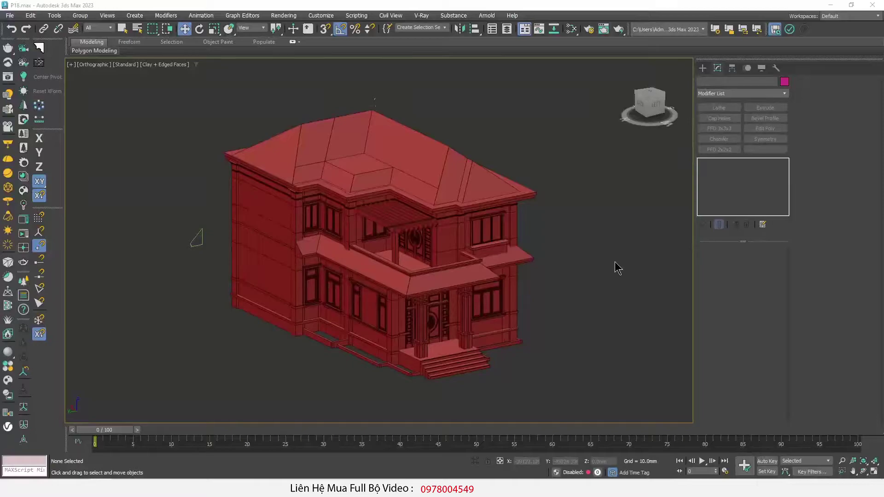
Select one of the house's ground-floor windows.
{"action": "left_click_drag", "start_coordinate": [272, 137], "coordinate": [601, 335]}
{"action": "mouse_move", "coordinate": [601, 336]}
{"action": "middle_mouse_down", "text": "alt"}
{"action": "mouse_move", "coordinate": [520, 343]}
{"action": "mouse_move", "coordinate": [585, 343]}
{"action": "mouse_move", "coordinate": [628, 357]}
{"action": "middle_mouse_up", "text": "alt"}
{"action": "mouse_move", "coordinate": [543, 330]}
{"action": "middle_mouse_down", "text": "alt"}
{"action": "mouse_move", "coordinate": [488, 339]}
{"action": "mouse_move", "coordinate": [573, 246]}
{"action": "mouse_move", "coordinate": [560, 332]}
{"action": "mouse_move", "coordinate": [544, 329]}
{"action": "mouse_move", "coordinate": [573, 257]}
{"action": "mouse_move", "coordinate": [291, 322]}
{"action": "middle_mouse_up", "text": "alt"}
{"action": "scroll", "coordinate": [372, 279], "scroll_direction": "up", "scroll_amount": 5}
{"action": "scroll", "coordinate": [372, 279], "scroll_direction": "up", "scroll_amount": 3}
{"action": "left_click", "coordinate": [372, 279]}
{"action": "scroll", "coordinate": [373, 279], "scroll_direction": "down", "scroll_amount": 8}
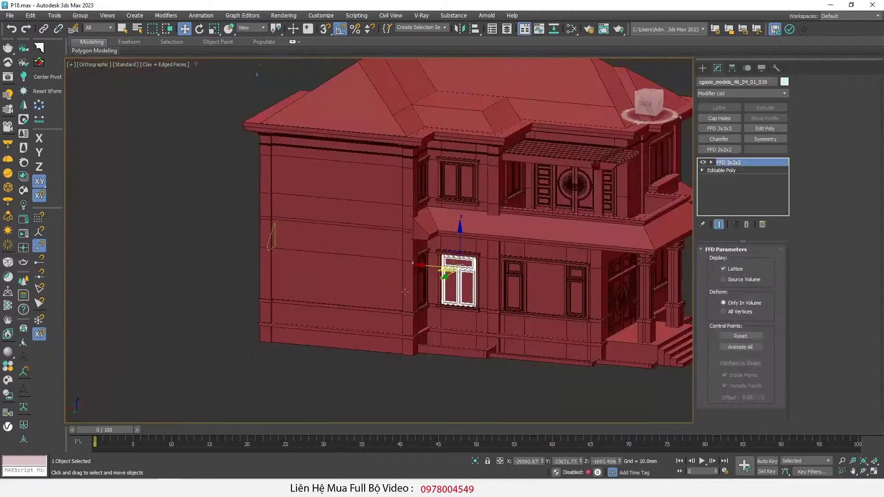
{"action": "middle_click_drag", "start_coordinate": [372, 279], "coordinate": [487, 336], "text": "alt"}
Clone the window as a Copy onto the side wall and rotate it -90° about Z.
{"action": "left_click_drag", "start_coordinate": [465, 280], "coordinate": [336, 399], "text": "shift"}
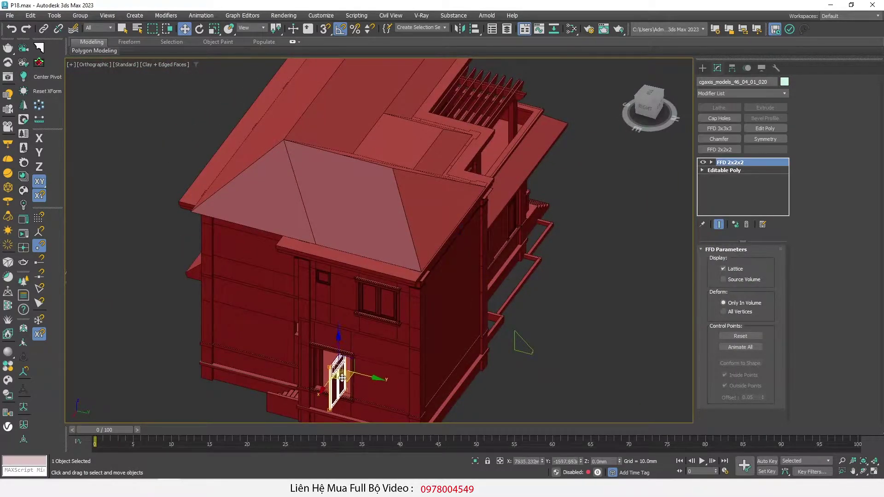
{"action": "left_click", "coordinate": [435, 283]}
{"action": "middle_click_drag", "start_coordinate": [336, 400], "coordinate": [334, 328]}
{"action": "scroll", "coordinate": [334, 328], "scroll_direction": "up", "scroll_amount": 4}
{"action": "key", "text": "e"}
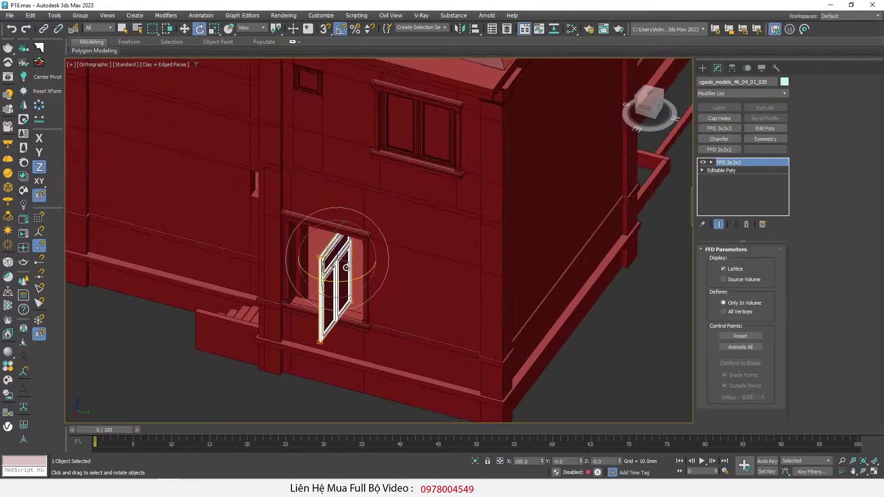
{"action": "left_click_drag", "start_coordinate": [346, 284], "coordinate": [340, 281]}
In Right view, frame the copied window and slide it left into the wall opening.
{"action": "middle_click_drag", "start_coordinate": [339, 300], "coordinate": [436, 235], "text": "alt"}
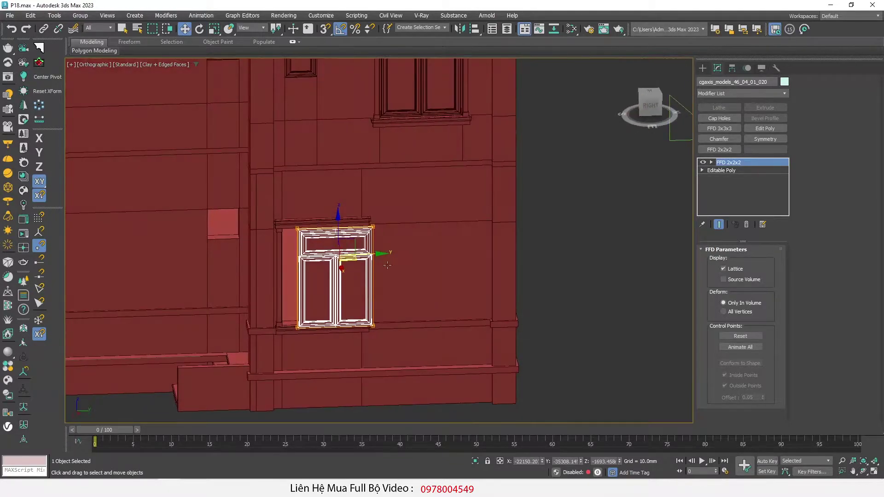
{"action": "key", "text": "v"}
{"action": "left_click", "coordinate": [460, 278]}
{"action": "key", "text": "z"}
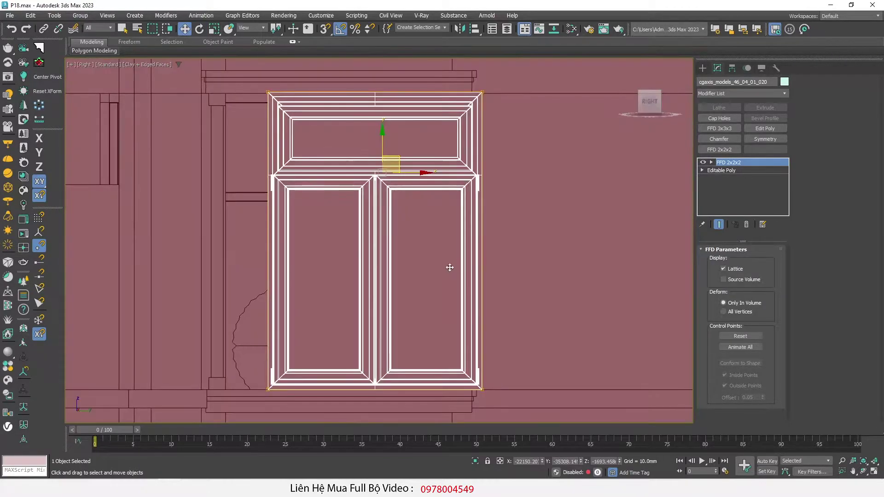
{"action": "left_click_drag", "start_coordinate": [424, 172], "coordinate": [381, 173]}
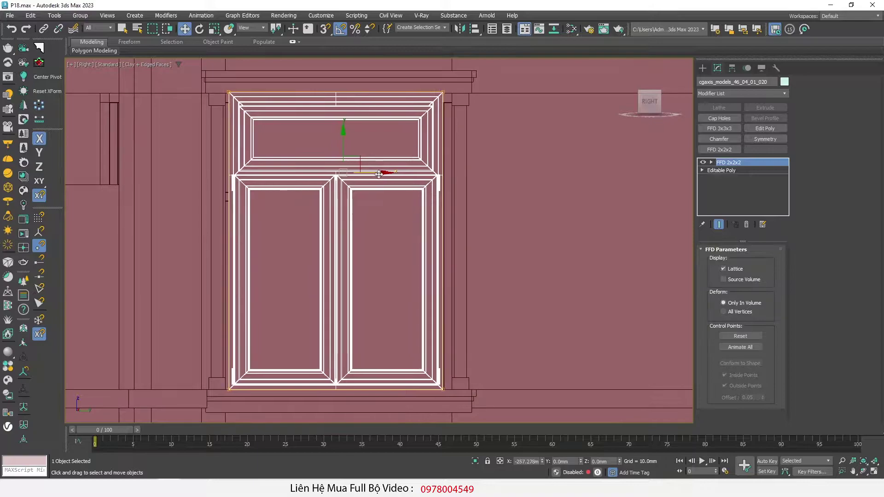
{"action": "scroll", "coordinate": [225, 86], "scroll_direction": "up", "scroll_amount": 5}
{"action": "scroll", "coordinate": [252, 101], "scroll_direction": "up", "scroll_amount": 4}
With vertex snapping, stretch the FFD 2x2x2 control points so the frame meets the opening edges.
{"action": "key", "text": "s"}
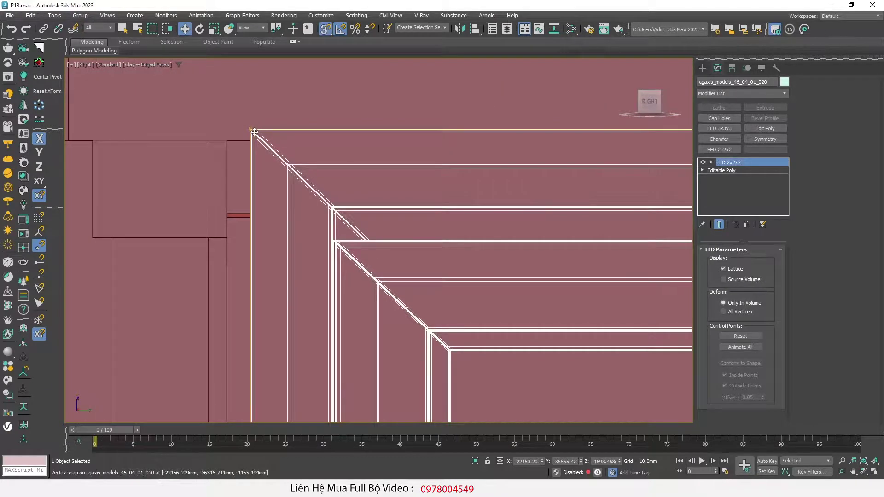
{"action": "scroll", "coordinate": [254, 133], "scroll_direction": "down", "scroll_amount": 2}
{"action": "scroll", "coordinate": [242, 138], "scroll_direction": "down", "scroll_amount": 2}
{"action": "key", "text": "s"}
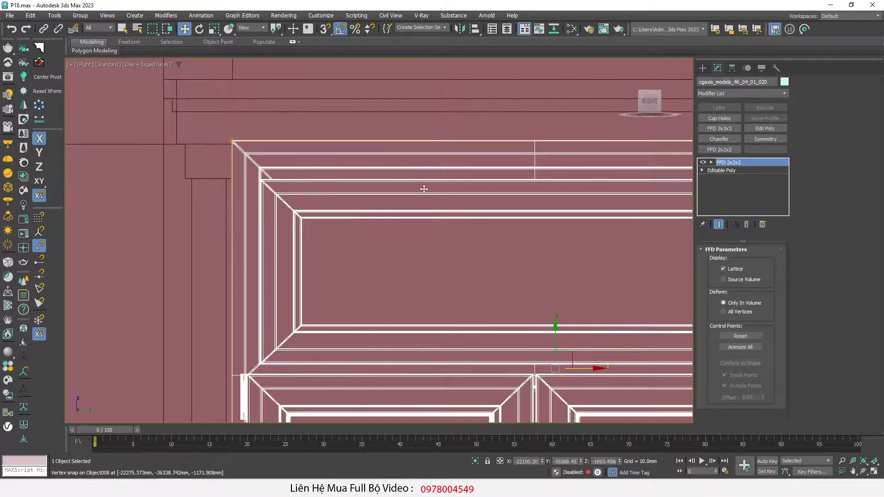
{"action": "scroll", "coordinate": [251, 181], "scroll_direction": "down", "scroll_amount": 8}
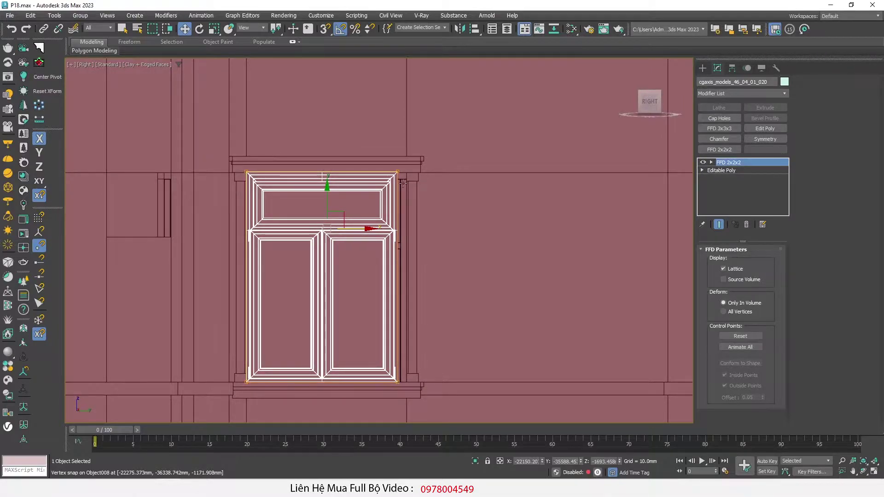
{"action": "key", "text": "1"}
{"action": "scroll", "coordinate": [413, 247], "scroll_direction": "up", "scroll_amount": 4}
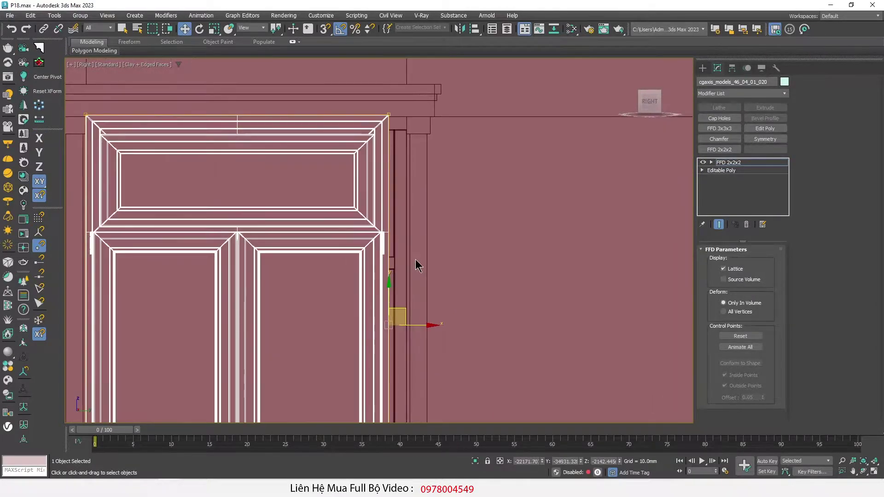
{"action": "middle_click_drag", "start_coordinate": [417, 262], "coordinate": [386, 304]}
{"action": "left_click_drag", "start_coordinate": [396, 375], "coordinate": [382, 183]}
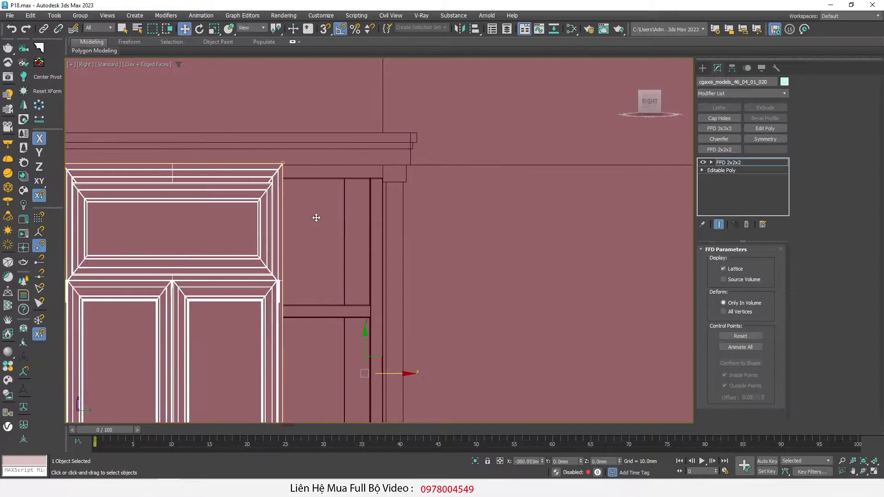
{"action": "key", "text": "s"}
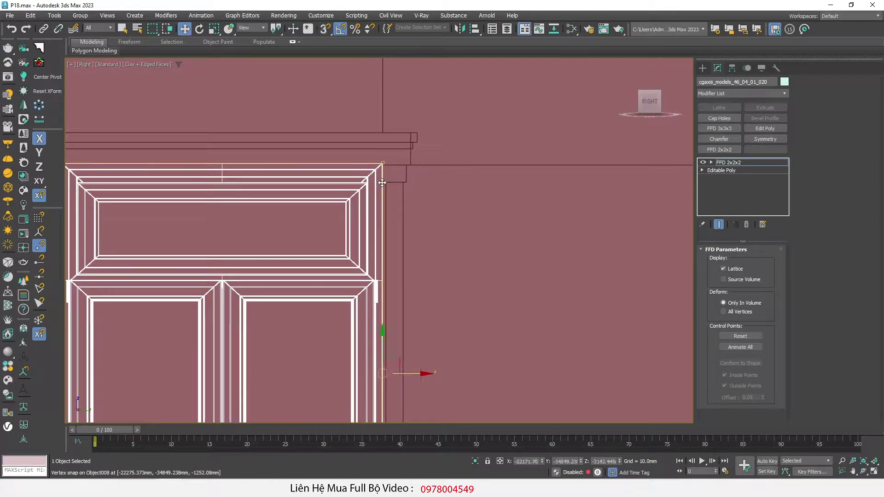
{"action": "key", "text": "1"}
{"action": "scroll", "coordinate": [380, 186], "scroll_direction": "down", "scroll_amount": 4}
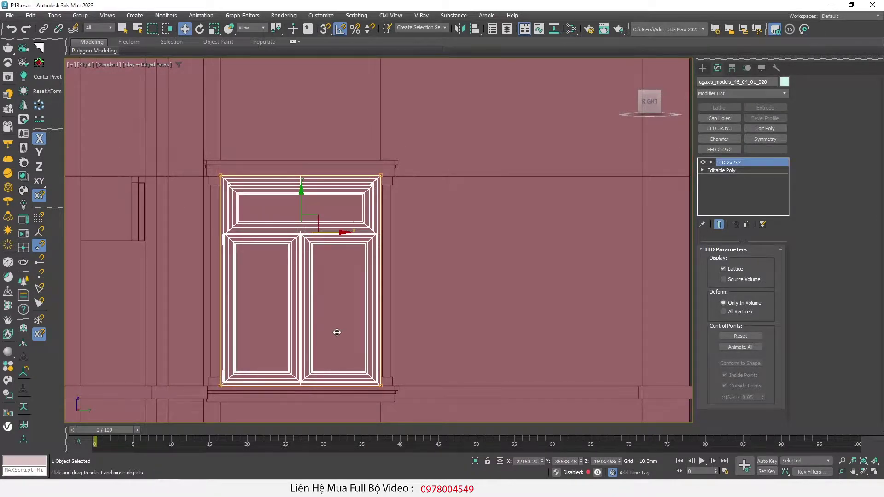
Orbit around the side wall to inspect the fitted window.
{"action": "middle_click_drag", "start_coordinate": [337, 332], "coordinate": [321, 306], "text": "alt"}
{"action": "scroll", "coordinate": [282, 228], "scroll_direction": "up", "scroll_amount": 2}
{"action": "scroll", "coordinate": [282, 229], "scroll_direction": "up", "scroll_amount": 2}
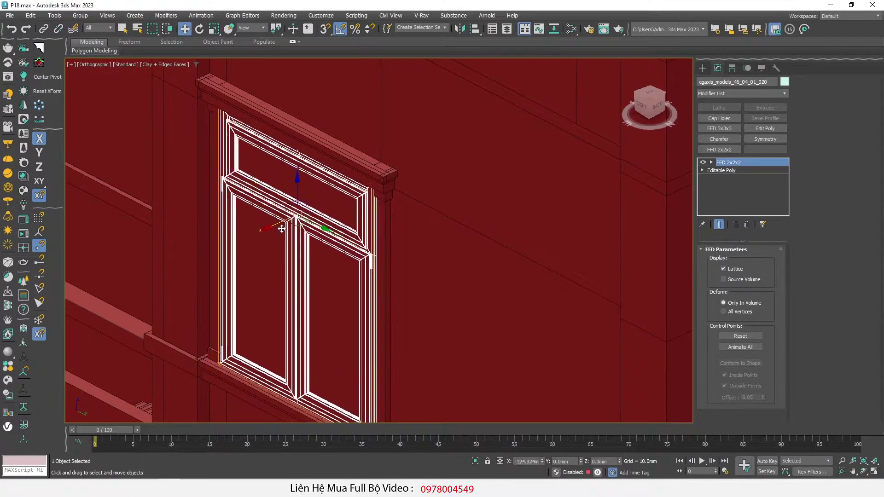
{"action": "scroll", "coordinate": [282, 229], "scroll_direction": "down", "scroll_amount": 1}
{"action": "scroll", "coordinate": [281, 229], "scroll_direction": "down", "scroll_amount": 1}
{"action": "scroll", "coordinate": [279, 228], "scroll_direction": "down", "scroll_amount": 1}
{"action": "scroll", "coordinate": [277, 227], "scroll_direction": "down", "scroll_amount": 2}
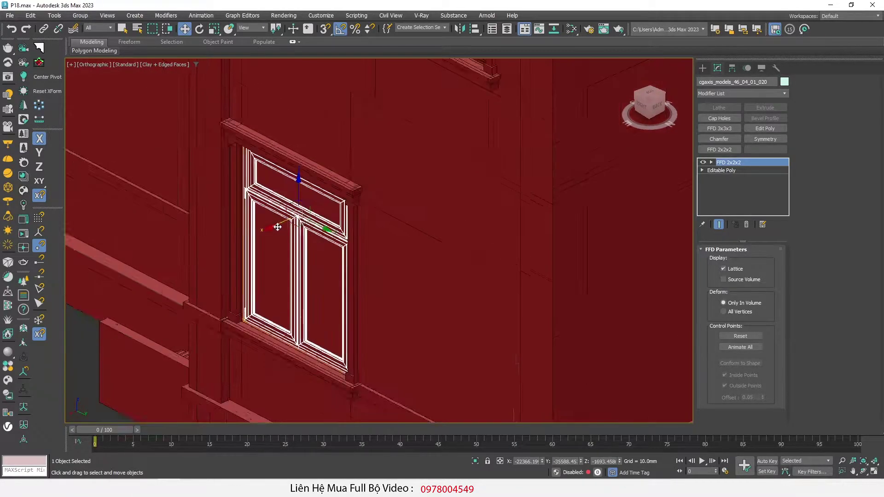
{"action": "middle_click_drag", "start_coordinate": [278, 227], "coordinate": [315, 249], "text": "alt"}
{"action": "scroll", "coordinate": [261, 232], "scroll_direction": "up", "scroll_amount": 1}
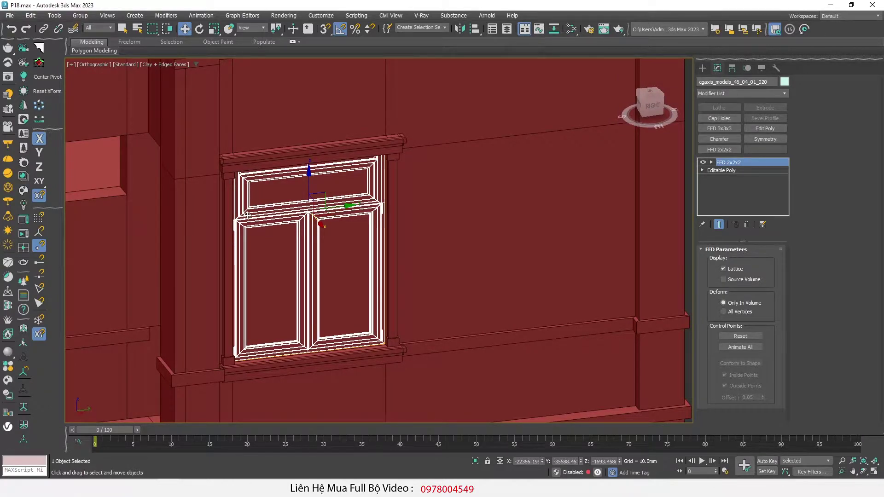
Check the window in clay shading without edges, then select the small square upper window.
{"action": "key", "text": "F4"}
{"action": "middle_click_drag", "start_coordinate": [266, 214], "coordinate": [245, 217], "text": "alt"}
{"action": "scroll", "coordinate": [237, 198], "scroll_direction": "up", "scroll_amount": 2}
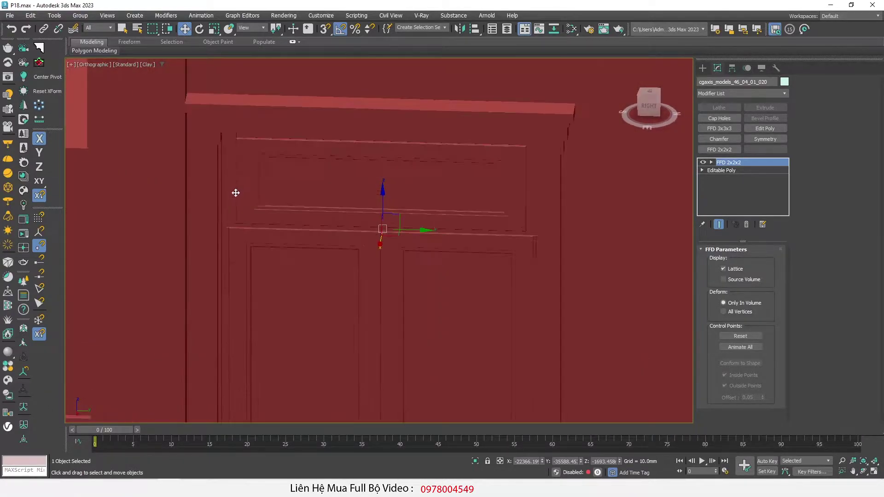
{"action": "key", "text": "F4"}
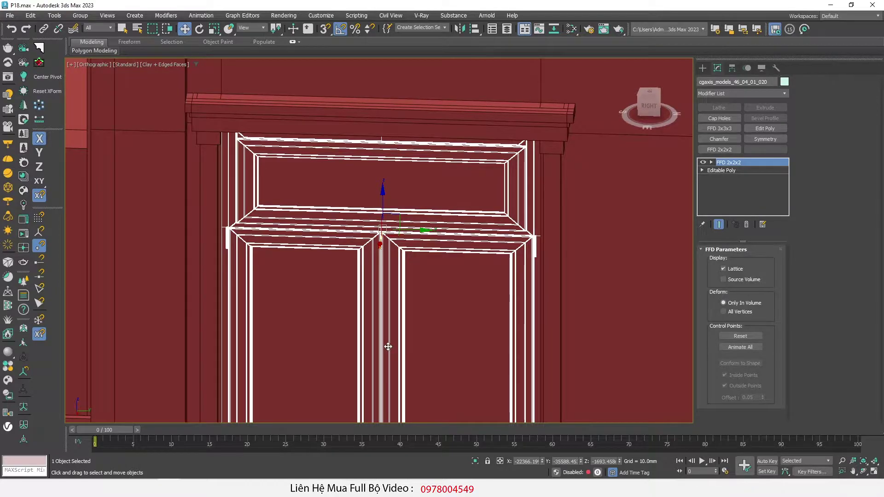
{"action": "scroll", "coordinate": [405, 210], "scroll_direction": "down", "scroll_amount": 5}
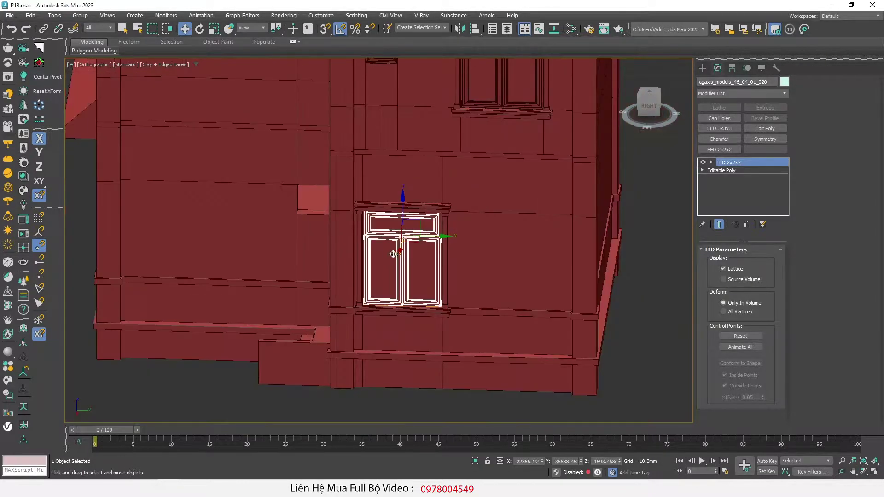
{"action": "middle_click_drag", "start_coordinate": [389, 194], "coordinate": [389, 308]}
{"action": "left_click", "coordinate": [386, 161]}
In Right view, clone the small square window as a Copy (Group028) down beside the door.
{"action": "key", "text": "shift+z"}
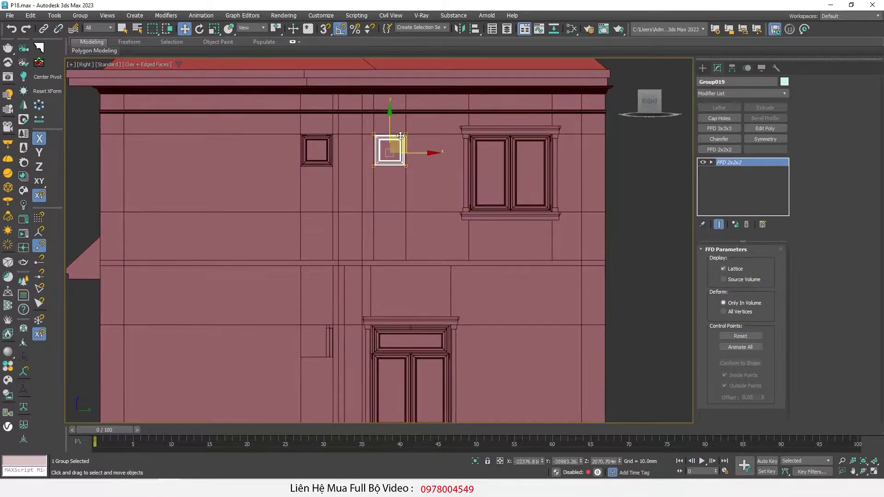
{"action": "left_click_drag", "start_coordinate": [403, 151], "coordinate": [334, 338], "text": "shift"}
{"action": "left_click", "coordinate": [455, 283]}
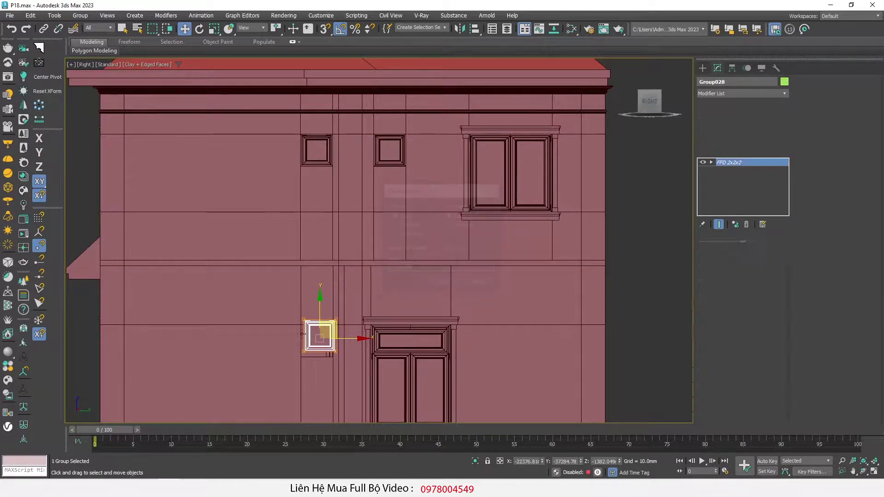
{"action": "scroll", "coordinate": [300, 350], "scroll_direction": "up", "scroll_amount": 5}
{"action": "scroll", "coordinate": [384, 304], "scroll_direction": "up", "scroll_amount": 5}
{"action": "scroll", "coordinate": [343, 171], "scroll_direction": "down", "scroll_amount": 2}
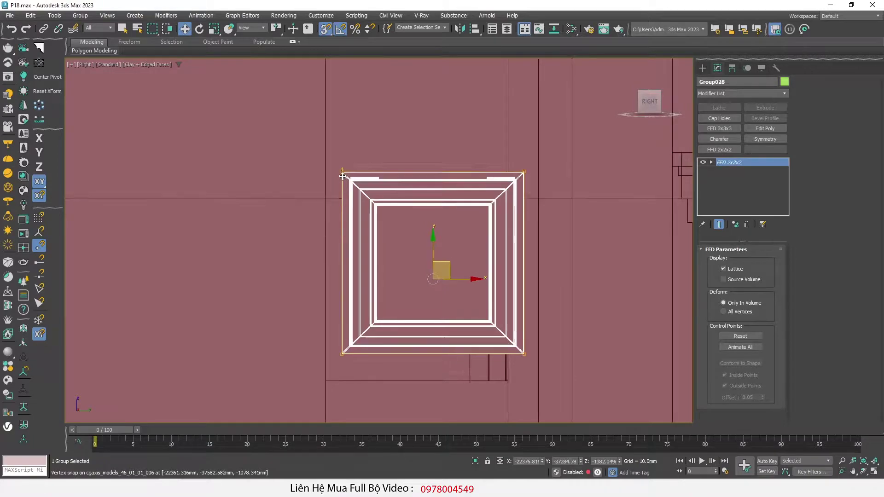
{"action": "scroll", "coordinate": [343, 171], "scroll_direction": "down", "scroll_amount": 2}
{"action": "scroll", "coordinate": [350, 193], "scroll_direction": "down", "scroll_amount": 4}
Push Group028 along X into the wall surface and review the whole house.
{"action": "middle_click_drag", "start_coordinate": [350, 194], "coordinate": [274, 203], "text": "alt"}
{"action": "left_click_drag", "start_coordinate": [484, 276], "coordinate": [353, 219]}
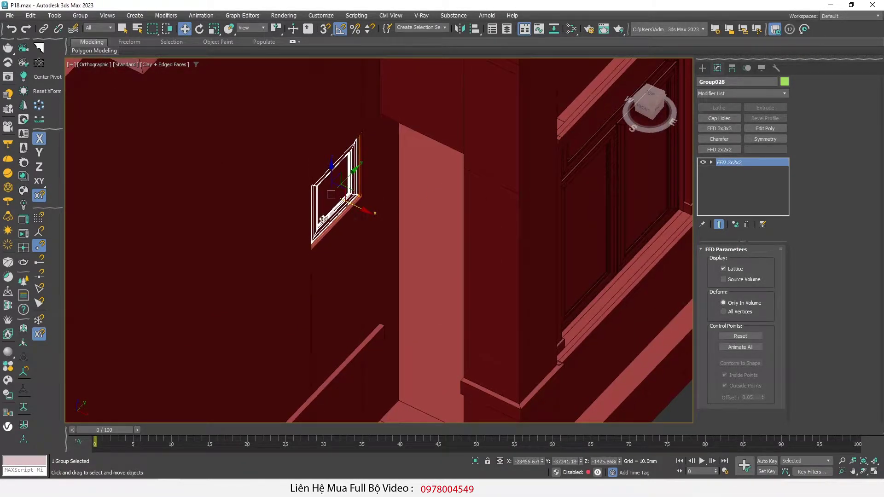
{"action": "scroll", "coordinate": [323, 219], "scroll_direction": "down", "scroll_amount": 5}
{"action": "scroll", "coordinate": [286, 216], "scroll_direction": "down", "scroll_amount": 6}
{"action": "mouse_move", "coordinate": [381, 230]}
{"action": "middle_mouse_down", "text": "alt"}
{"action": "mouse_move", "coordinate": [195, 243]}
{"action": "mouse_move", "coordinate": [193, 204]}
{"action": "middle_mouse_up", "text": "alt"}
{"action": "scroll", "coordinate": [370, 230], "scroll_direction": "up", "scroll_amount": 4}
{"action": "scroll", "coordinate": [376, 199], "scroll_direction": "up", "scroll_amount": 2}
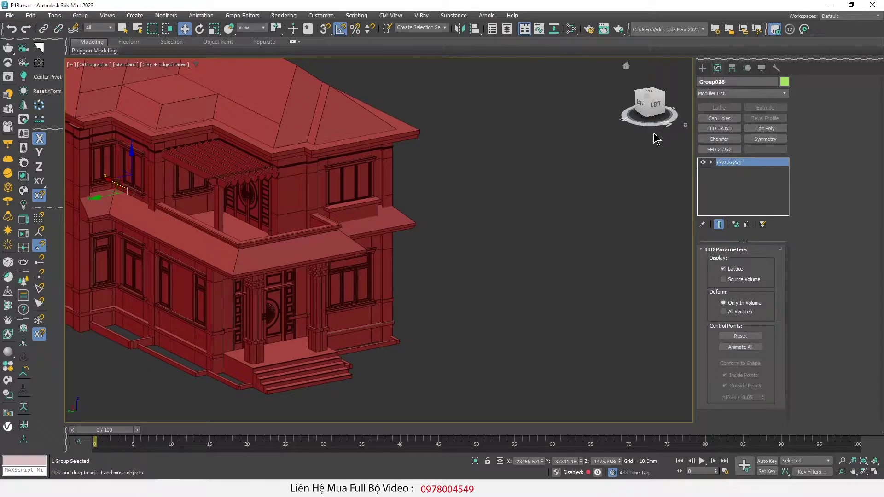
{"action": "left_click", "coordinate": [659, 109]}
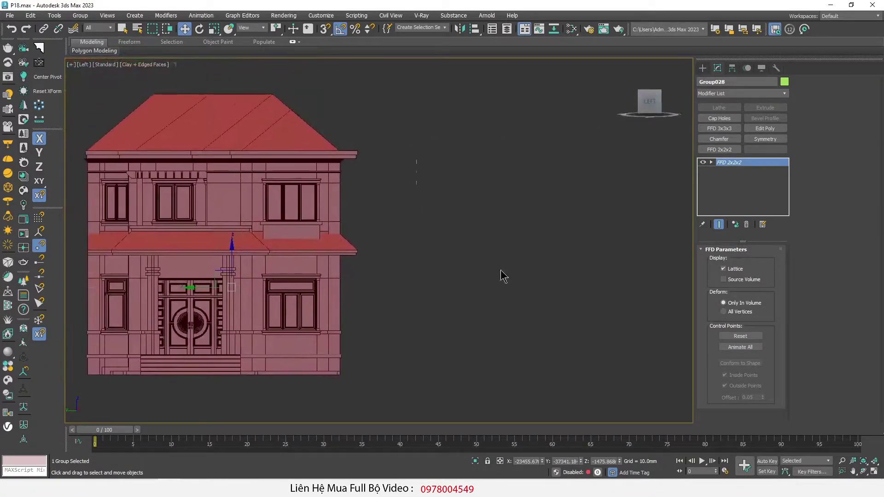
{"action": "scroll", "coordinate": [321, 291], "scroll_direction": "up", "scroll_amount": 3}
{"action": "middle_click_drag", "start_coordinate": [322, 291], "coordinate": [257, 237]}
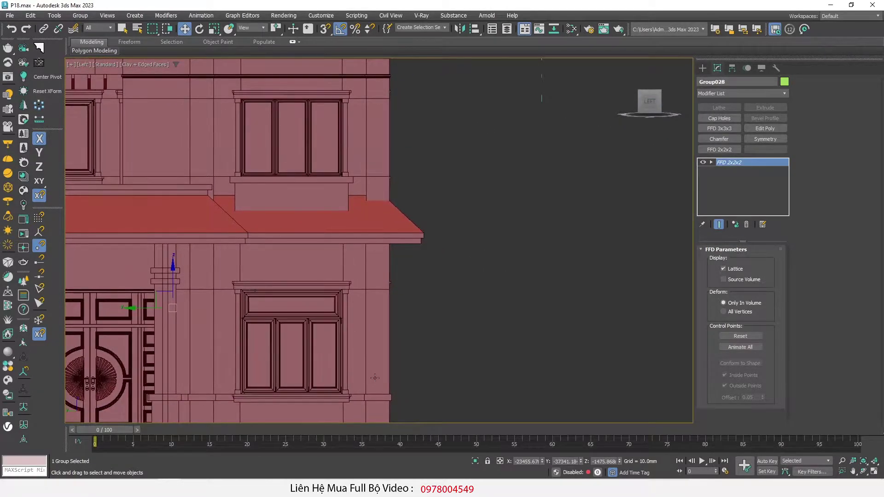
{"action": "key", "text": "F4"}
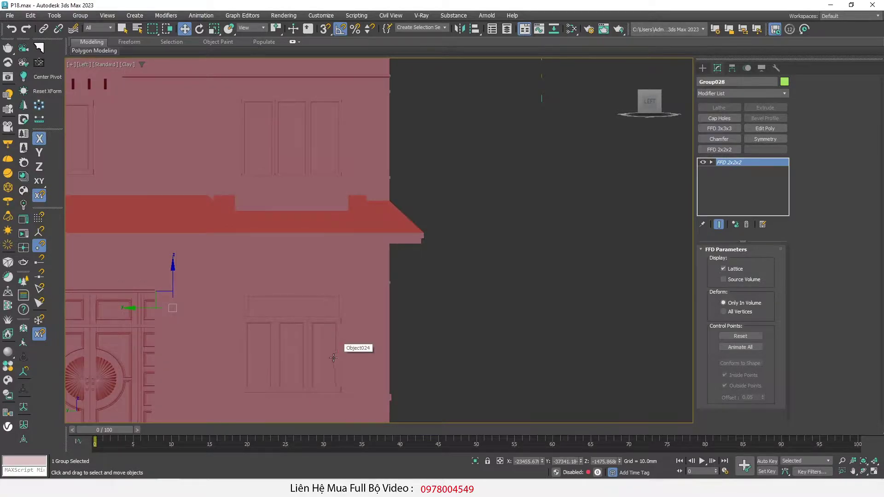
{"action": "scroll", "coordinate": [323, 354], "scroll_direction": "up", "scroll_amount": 2}
{"action": "middle_click_drag", "start_coordinate": [317, 346], "coordinate": [327, 349]}
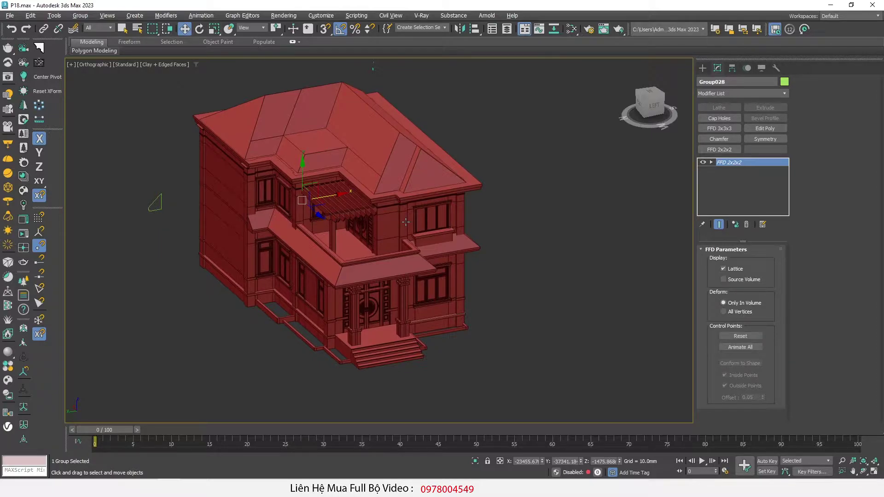
Orbit toward the entrance stairs and select the upper-storey window.
{"action": "middle_click_drag", "start_coordinate": [402, 261], "coordinate": [461, 158], "text": "alt"}
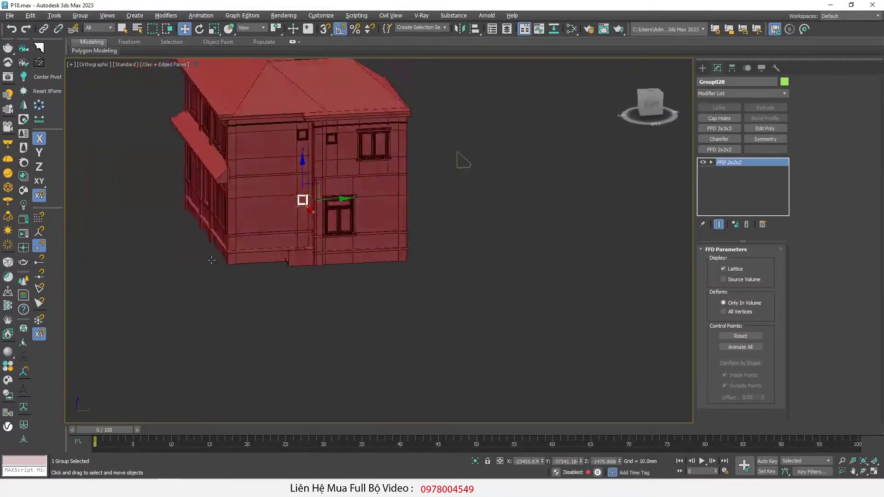
{"action": "scroll", "coordinate": [322, 161], "scroll_direction": "up", "scroll_amount": 5}
{"action": "left_click", "coordinate": [323, 194]}
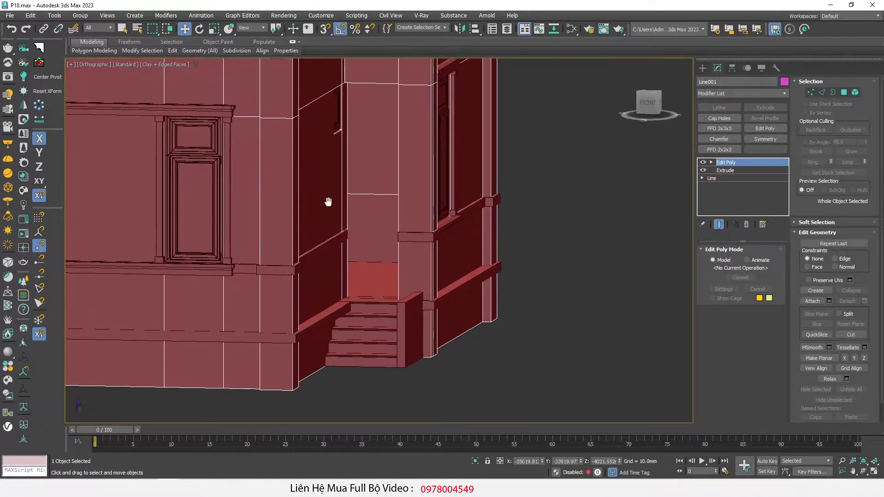
{"action": "mouse_move", "coordinate": [326, 194]}
{"action": "middle_mouse_down"}
{"action": "mouse_move", "coordinate": [335, 233]}
{"action": "mouse_move", "coordinate": [329, 223]}
{"action": "mouse_move", "coordinate": [324, 231]}
{"action": "middle_mouse_up"}
{"action": "left_click", "coordinate": [174, 231]}
{"action": "middle_click_drag", "start_coordinate": [174, 231], "coordinate": [179, 257], "text": "alt"}
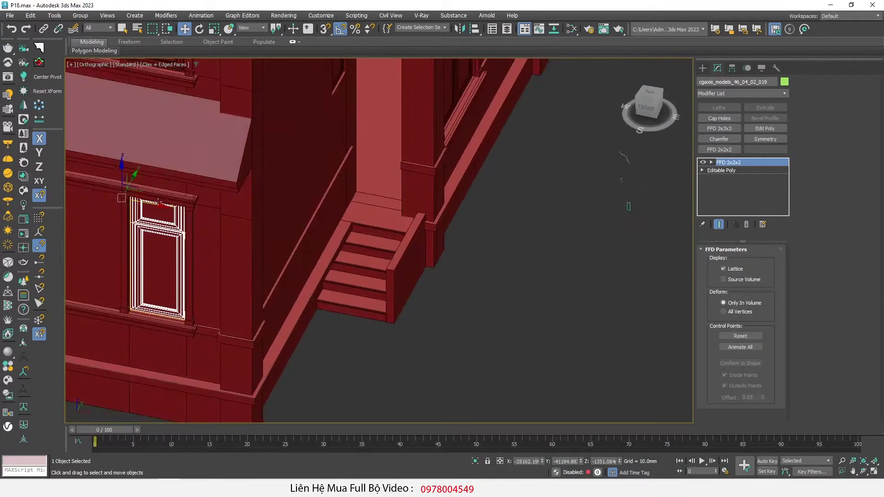
Clone the window as a Copy beside the entrance and snap it onto the wall line in Front view.
{"action": "left_click_drag", "start_coordinate": [143, 195], "coordinate": [380, 85], "text": "shift"}
{"action": "left_click", "coordinate": [456, 284]}
{"action": "key", "text": "f"}
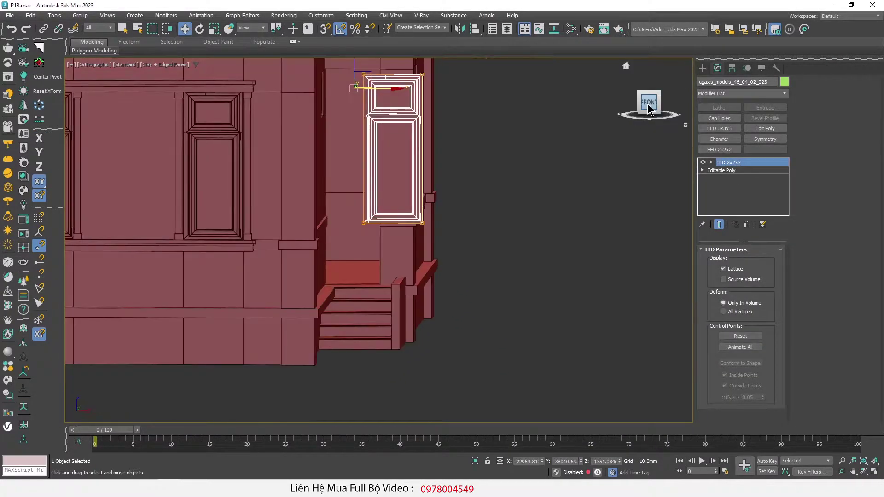
{"action": "middle_click_drag", "start_coordinate": [381, 125], "coordinate": [372, 176]}
{"action": "key", "text": "s"}
{"action": "left_click_drag", "start_coordinate": [372, 176], "coordinate": [329, 177]}
{"action": "scroll", "coordinate": [374, 141], "scroll_direction": "up", "scroll_amount": 6}
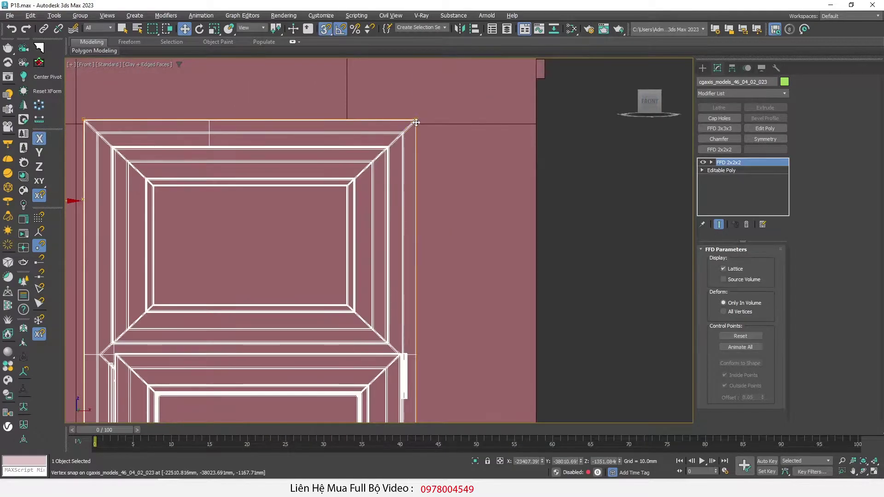
{"action": "scroll", "coordinate": [355, 124], "scroll_direction": "down", "scroll_amount": 2}
{"action": "scroll", "coordinate": [257, 98], "scroll_direction": "down", "scroll_amount": 8}
Orbit to check the window copy flush with the wall, then right-click it to add Edit Poly.
{"action": "middle_click_drag", "start_coordinate": [256, 99], "coordinate": [265, 318], "text": "alt"}
{"action": "scroll", "coordinate": [265, 317], "scroll_direction": "up", "scroll_amount": 3}
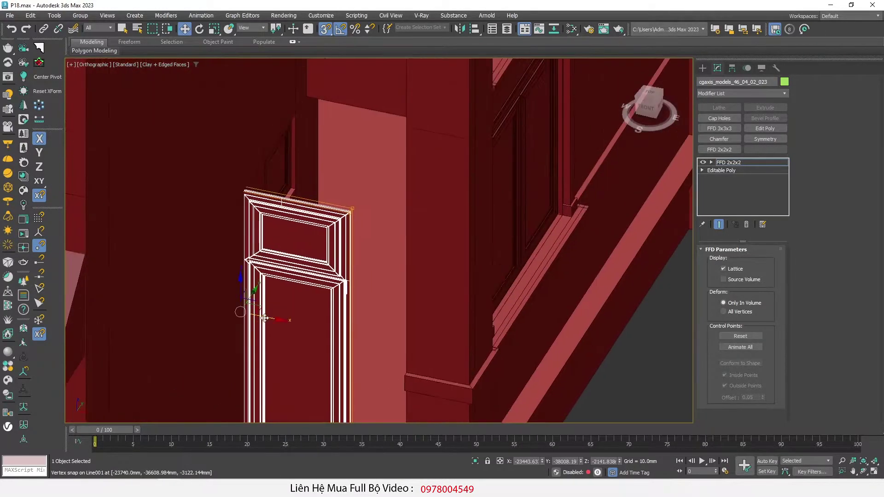
{"action": "scroll", "coordinate": [237, 190], "scroll_direction": "down", "scroll_amount": 3}
{"action": "scroll", "coordinate": [285, 120], "scroll_direction": "up", "scroll_amount": 5}
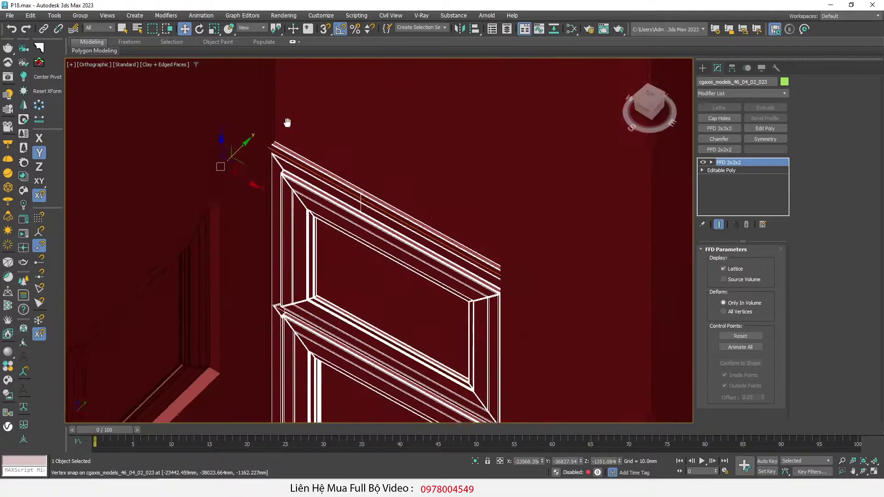
{"action": "key", "text": "F6"}
{"action": "scroll", "coordinate": [417, 161], "scroll_direction": "down", "scroll_amount": 5}
{"action": "middle_click_drag", "start_coordinate": [412, 203], "coordinate": [383, 175], "text": "alt"}
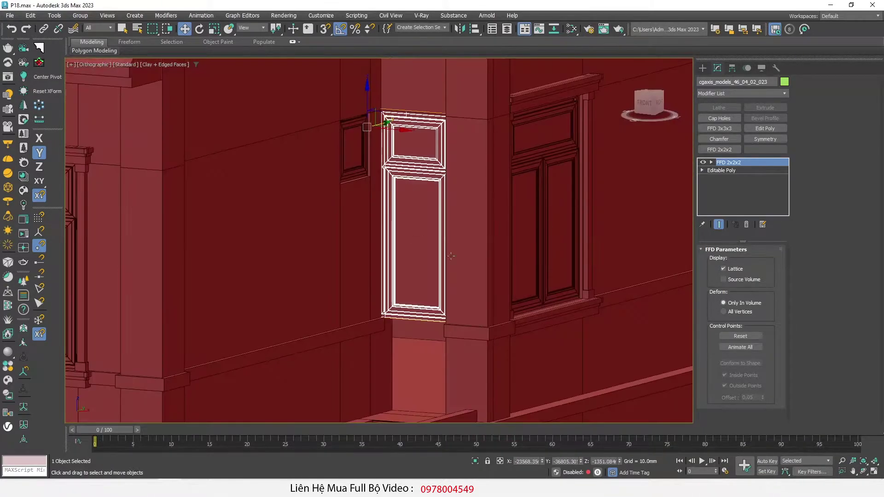
{"action": "right_click", "coordinate": [382, 175]}
Lower the window's bottom vertices to the stair landing, turning it into a tall door.
{"action": "middle_click_drag", "start_coordinate": [526, 213], "coordinate": [504, 320], "text": "alt"}
{"action": "key", "text": "1"}
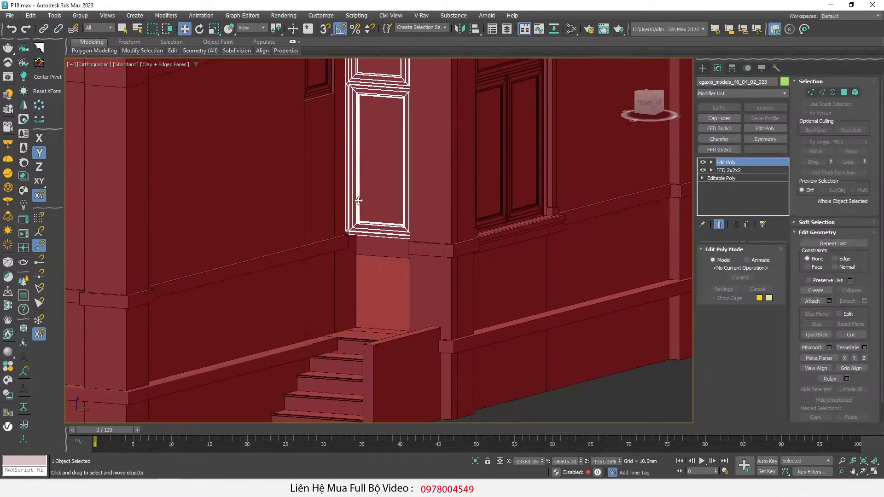
{"action": "key", "text": "F5"}
{"action": "left_click_drag", "start_coordinate": [379, 237], "coordinate": [377, 276]}
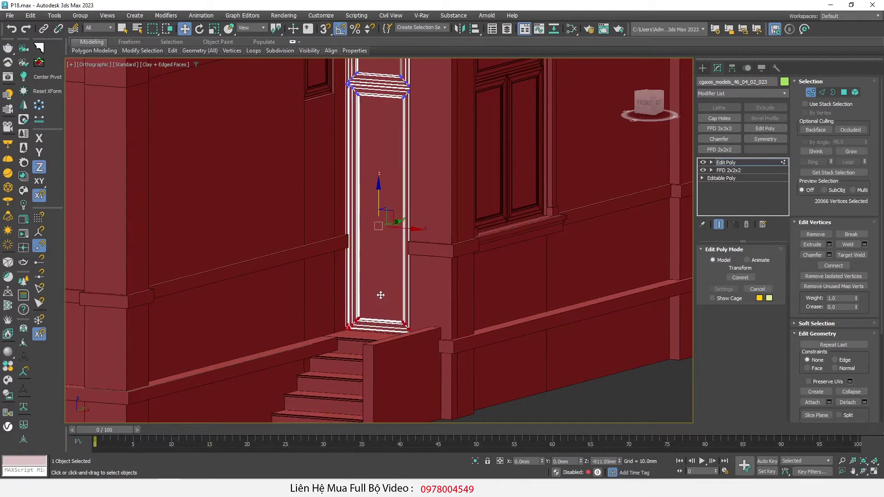
{"action": "scroll", "coordinate": [325, 282], "scroll_direction": "up", "scroll_amount": 5}
{"action": "scroll", "coordinate": [339, 251], "scroll_direction": "down", "scroll_amount": 3}
{"action": "key", "text": "1"}
{"action": "key", "text": "s"}
{"action": "key", "text": "F6"}
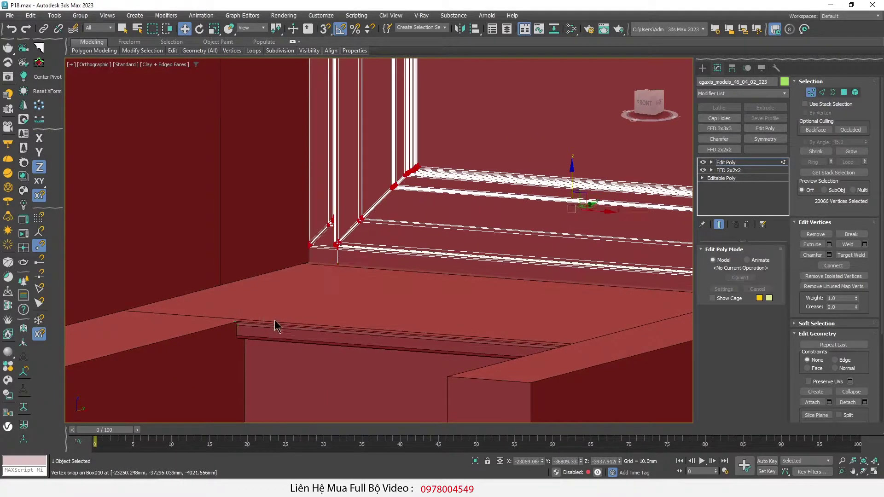
Orbit out without edge wireframe to view the new door and the whole house.
{"action": "mouse_move", "coordinate": [277, 326]}
{"action": "middle_mouse_down", "text": "alt"}
{"action": "mouse_move", "coordinate": [322, 340]}
{"action": "mouse_move", "coordinate": [334, 255]}
{"action": "mouse_move", "coordinate": [407, 248]}
{"action": "middle_mouse_up", "text": "alt"}
{"action": "scroll", "coordinate": [335, 254], "scroll_direction": "down", "scroll_amount": 5}
{"action": "key", "text": "F4"}
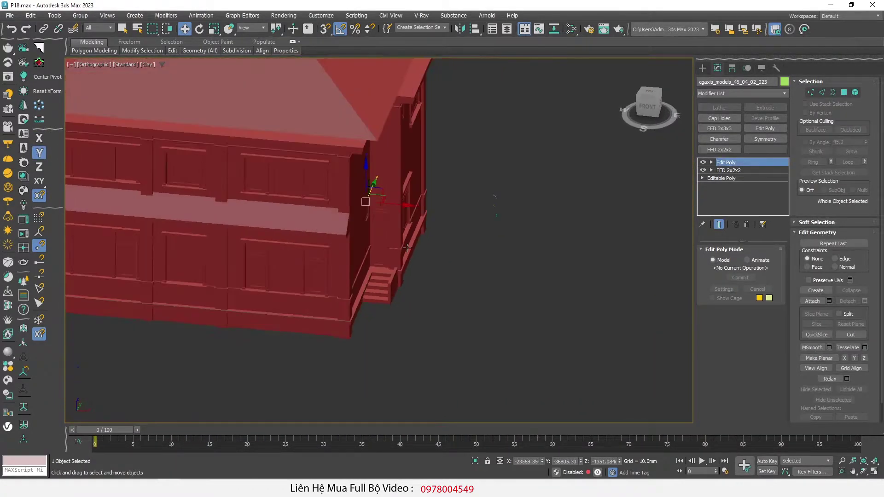
{"action": "scroll", "coordinate": [272, 298], "scroll_direction": "down", "scroll_amount": 5}
{"action": "middle_click_drag", "start_coordinate": [391, 218], "coordinate": [138, 138], "text": "alt"}
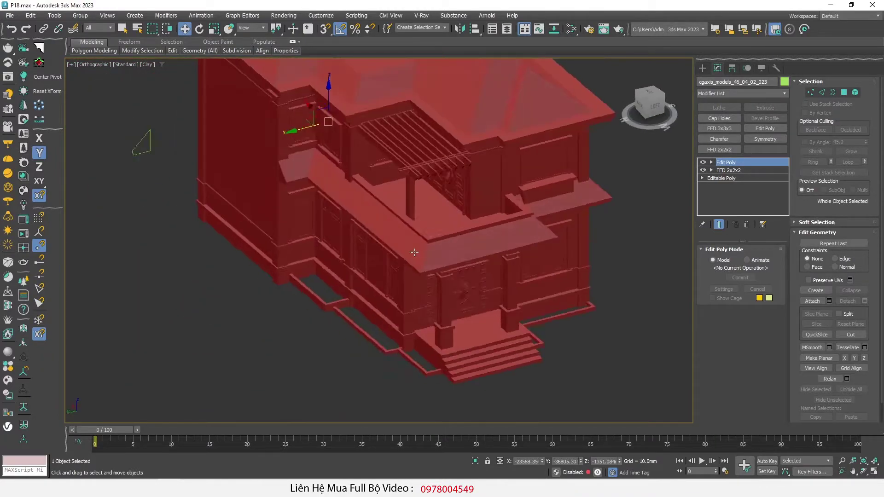
{"action": "left_click_drag", "start_coordinate": [46, 70], "coordinate": [632, 31]}
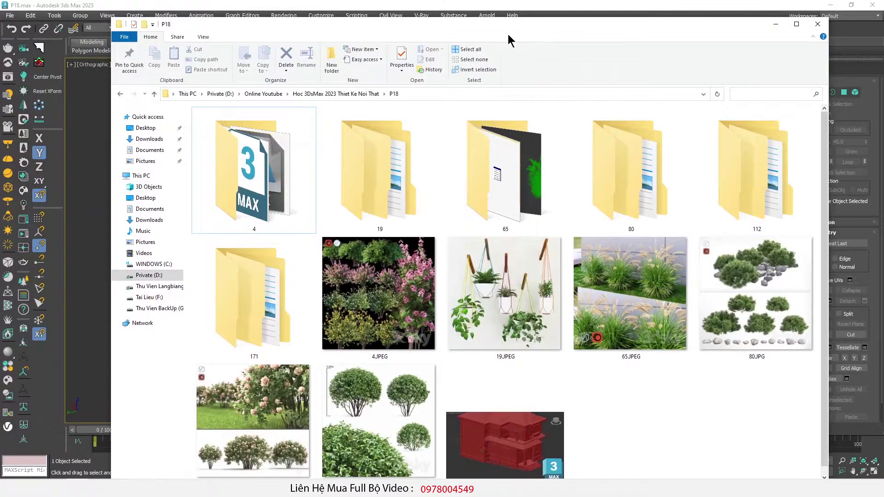
Preview the hanging pot plant image 19.JPEG, then close the viewer.
{"action": "left_click_drag", "start_coordinate": [514, 32], "coordinate": [545, 17]}
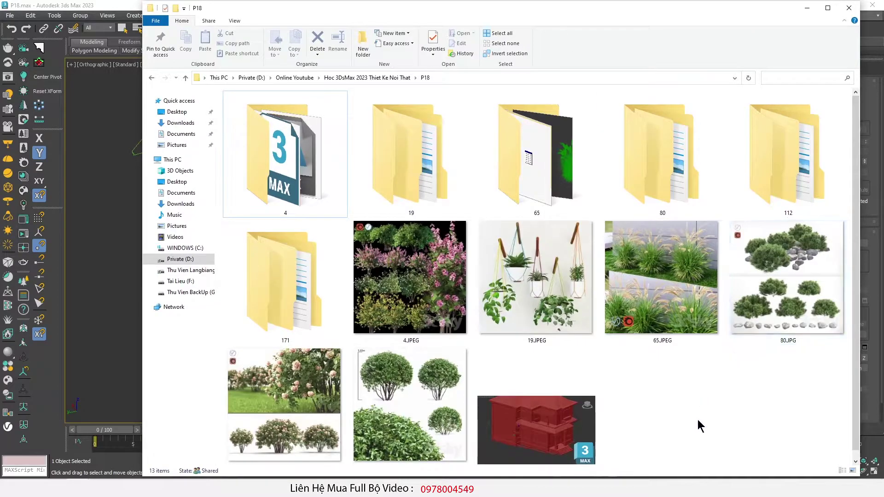
{"action": "scroll", "coordinate": [694, 419], "scroll_direction": "down", "scroll_amount": 1}
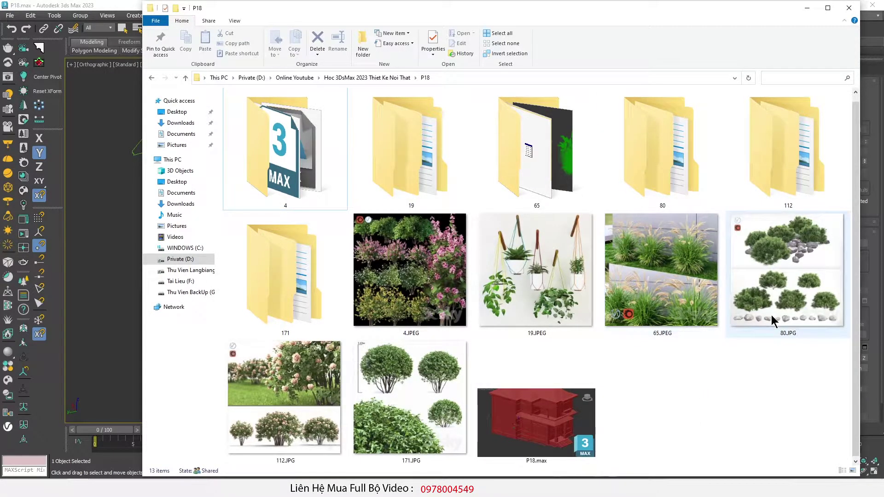
{"action": "double_click", "coordinate": [537, 277]}
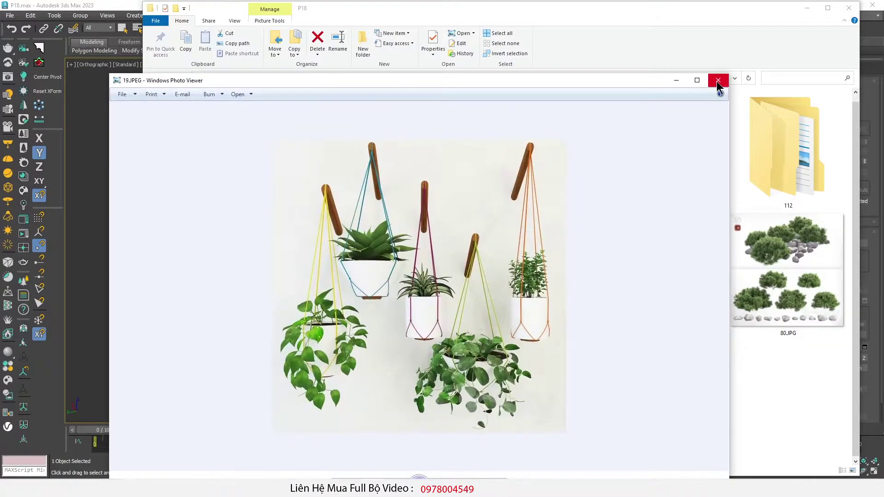
{"action": "left_click", "coordinate": [718, 82]}
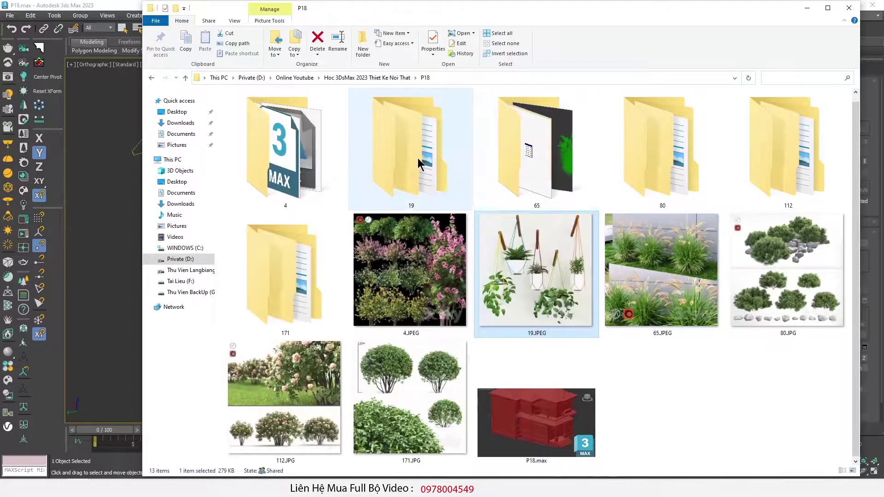
Open folder 19 > model and select the Pot plant VRay .max file.
{"action": "double_click", "coordinate": [395, 143]}
{"action": "double_click", "coordinate": [270, 107]}
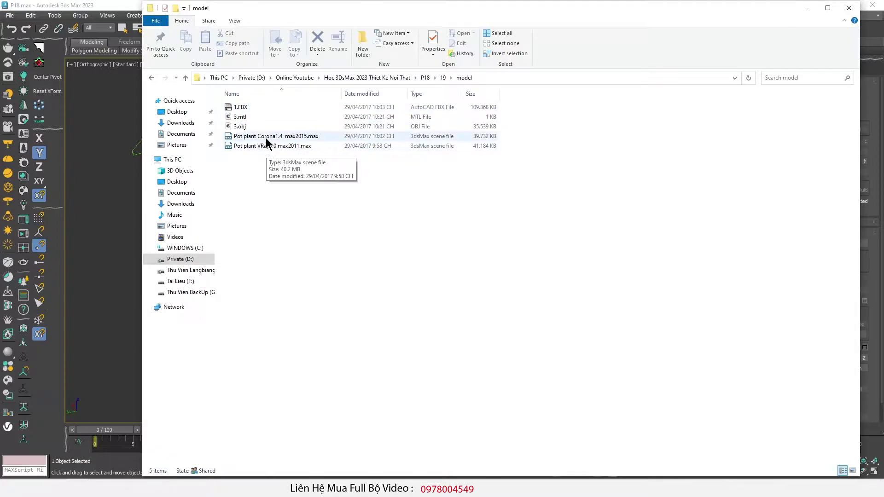
{"action": "left_click", "coordinate": [267, 145]}
{"action": "left_click", "coordinate": [105, 289]}
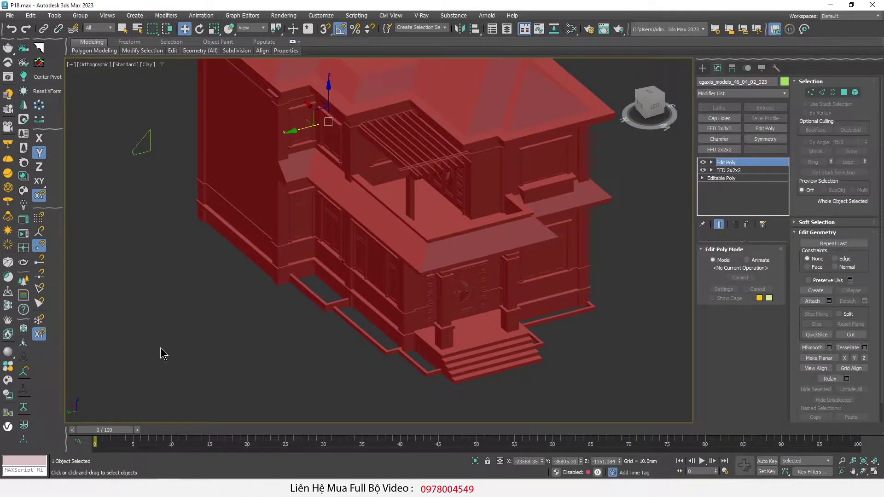
Place the merged hanging pot plants beside the house and frame them.
{"action": "scroll", "coordinate": [153, 357], "scroll_direction": "up", "scroll_amount": 5}
{"action": "scroll", "coordinate": [153, 357], "scroll_direction": "down", "scroll_amount": 5}
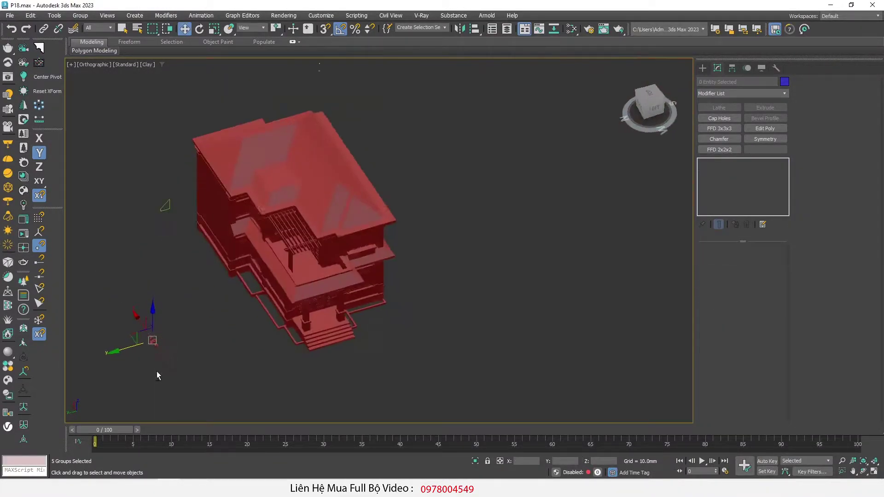
{"action": "left_click_drag", "start_coordinate": [157, 364], "coordinate": [454, 354]}
{"action": "key", "text": "z"}
{"action": "scroll", "coordinate": [346, 313], "scroll_direction": "up", "scroll_amount": 3}
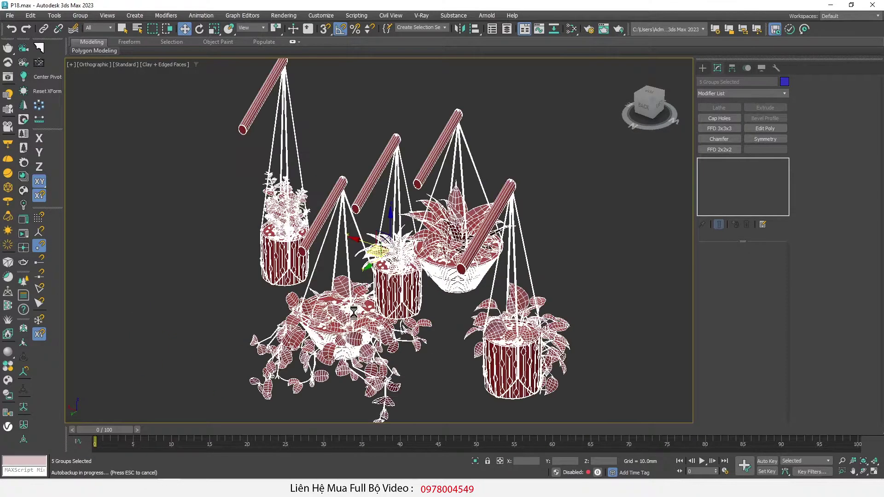
Select the whole pot plant group and ungroup it.
{"action": "left_click", "coordinate": [378, 331]}
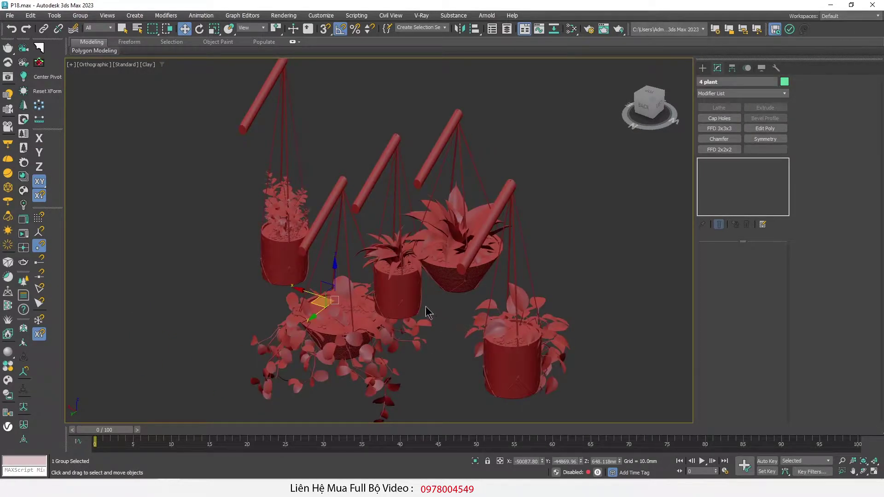
{"action": "key", "text": "F4"}
{"action": "scroll", "coordinate": [471, 244], "scroll_direction": "down", "scroll_amount": 3}
{"action": "key", "text": "ctrl+a"}
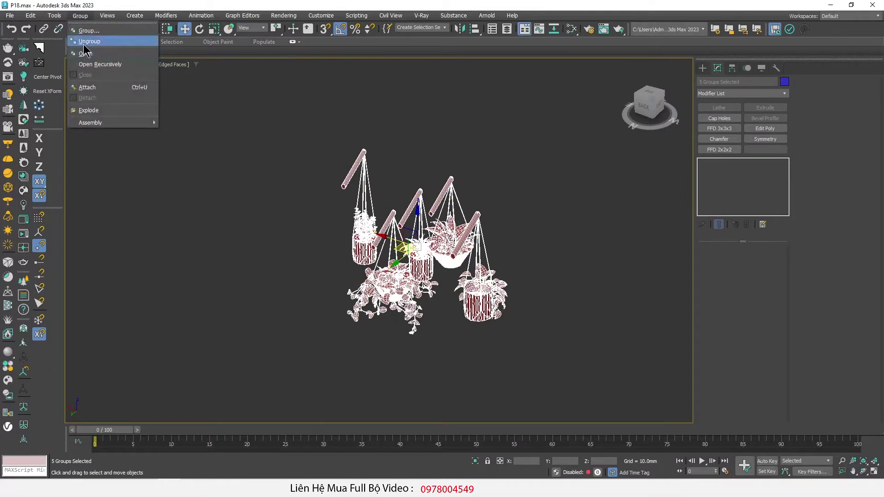
{"action": "left_click", "coordinate": [391, 299]}
{"action": "scroll", "coordinate": [391, 299], "scroll_direction": "up", "scroll_amount": 3}
{"action": "scroll", "coordinate": [391, 300], "scroll_direction": "down", "scroll_amount": 3}
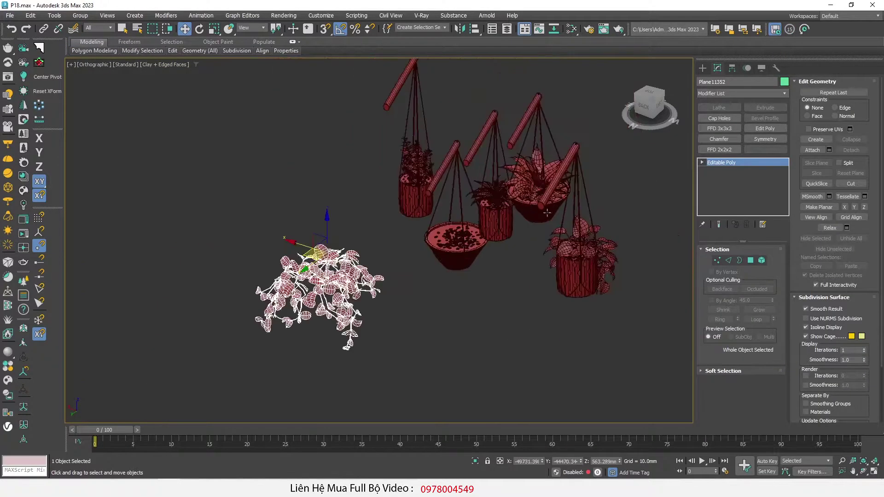
Move four plants out of their baskets into a cluster on the floor.
{"action": "left_click", "coordinate": [529, 147]}
{"action": "left_click_drag", "start_coordinate": [529, 147], "coordinate": [310, 336]}
{"action": "left_click", "coordinate": [593, 251]}
{"action": "left_click_drag", "start_coordinate": [592, 251], "coordinate": [389, 409]}
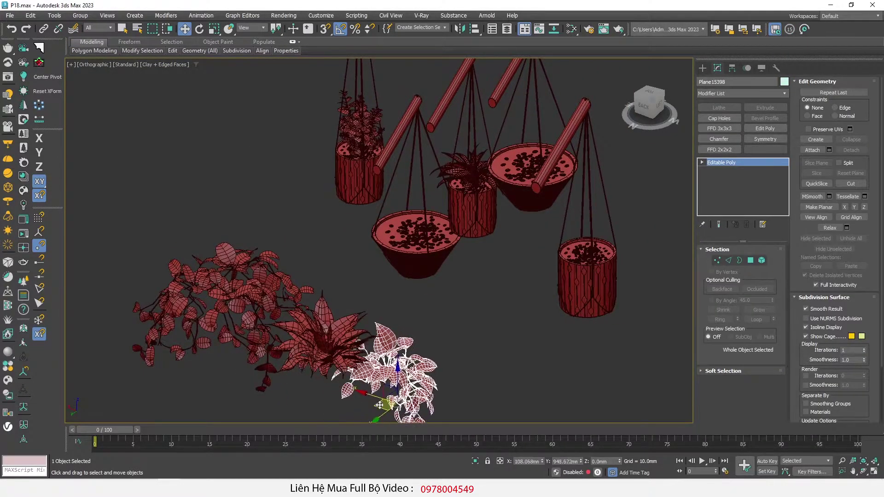
{"action": "left_click", "coordinate": [343, 139]}
{"action": "left_click_drag", "start_coordinate": [342, 140], "coordinate": [115, 248]}
{"action": "left_click", "coordinate": [465, 175]}
{"action": "left_click_drag", "start_coordinate": [465, 175], "coordinate": [152, 272]}
{"action": "scroll", "coordinate": [367, 286], "scroll_direction": "down", "scroll_amount": 3}
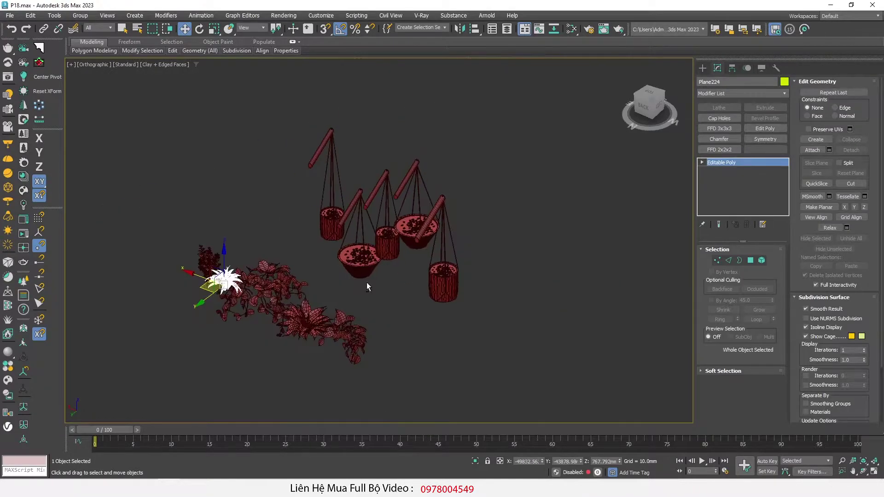
Delete the hanging baskets and hooks, keeping only the plants.
{"action": "left_click_drag", "start_coordinate": [533, 99], "coordinate": [329, 289]}
{"action": "key", "text": "Delete"}
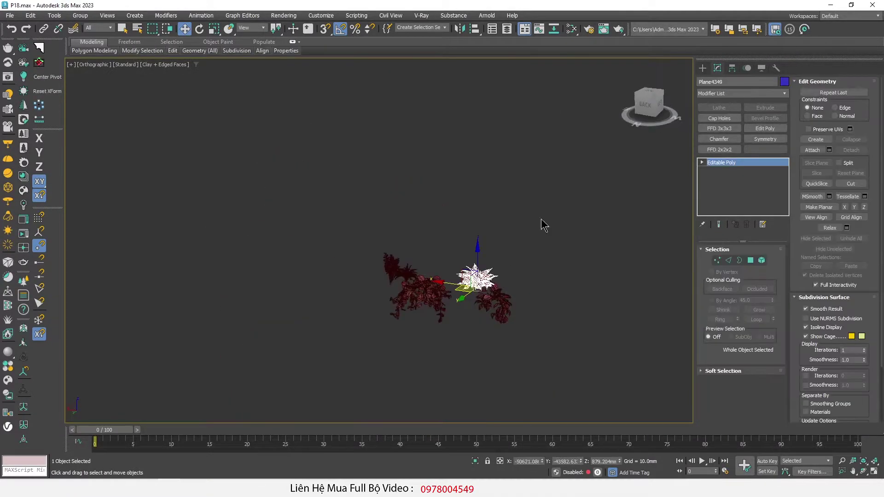
{"action": "scroll", "coordinate": [458, 261], "scroll_direction": "down", "scroll_amount": 3}
{"action": "middle_click_drag", "start_coordinate": [458, 261], "coordinate": [524, 256], "text": "alt"}
In Left view, move one plant from the group onto the lower-left window sill.
{"action": "key", "text": "l"}
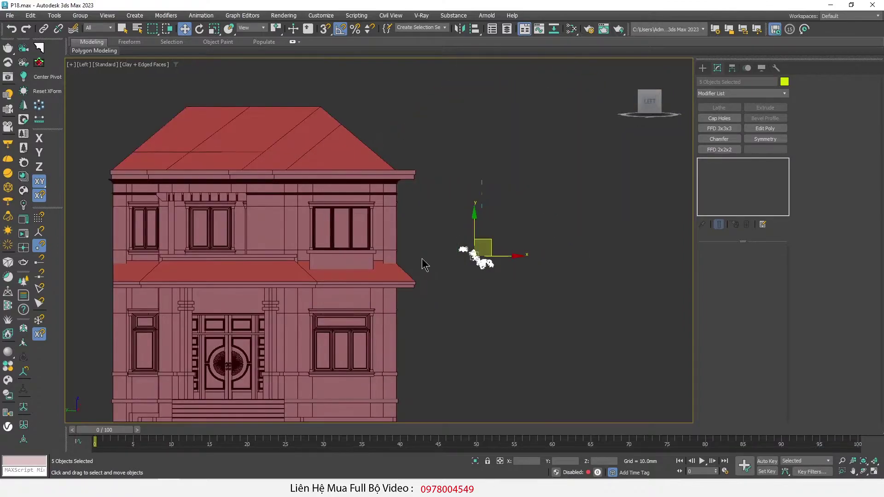
{"action": "scroll", "coordinate": [507, 255], "scroll_direction": "up", "scroll_amount": 2}
{"action": "scroll", "coordinate": [518, 251], "scroll_direction": "up", "scroll_amount": 3}
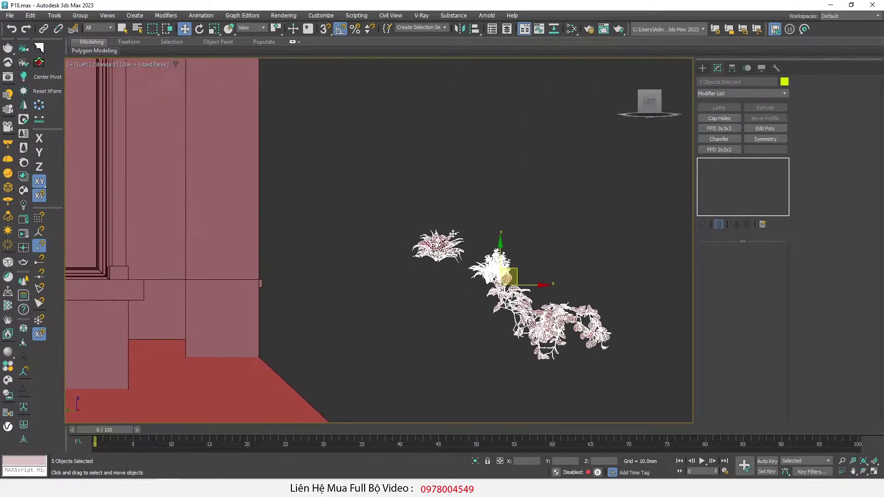
{"action": "left_click", "coordinate": [512, 245]}
{"action": "scroll", "coordinate": [514, 240], "scroll_direction": "down", "scroll_amount": 2}
{"action": "mouse_move", "coordinate": [512, 237]}
{"action": "left_mouse_down"}
{"action": "mouse_move", "coordinate": [185, 248]}
{"action": "mouse_move", "coordinate": [224, 232]}
{"action": "left_mouse_up"}
Move the dark plant onto the window sill and scale it up.
{"action": "scroll", "coordinate": [143, 269], "scroll_direction": "up", "scroll_amount": 4}
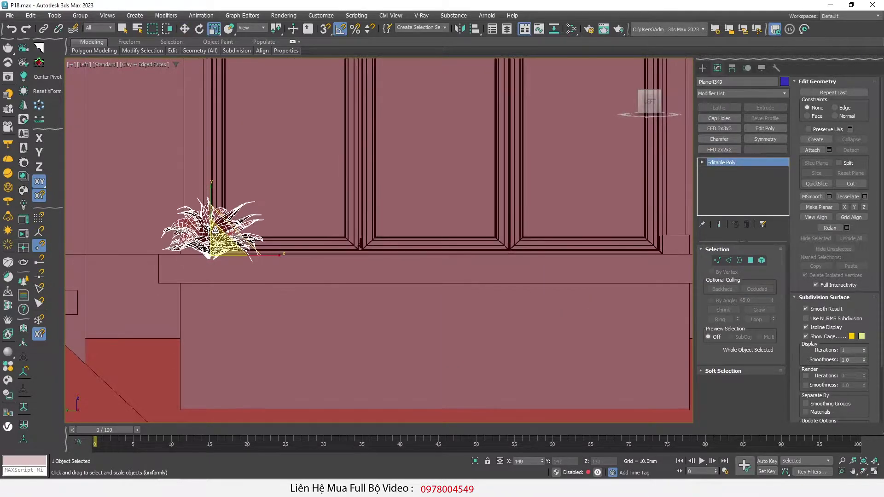
{"action": "scroll", "coordinate": [217, 230], "scroll_direction": "down", "scroll_amount": 3}
{"action": "scroll", "coordinate": [563, 217], "scroll_direction": "up", "scroll_amount": 2}
{"action": "left_click", "coordinate": [563, 217]}
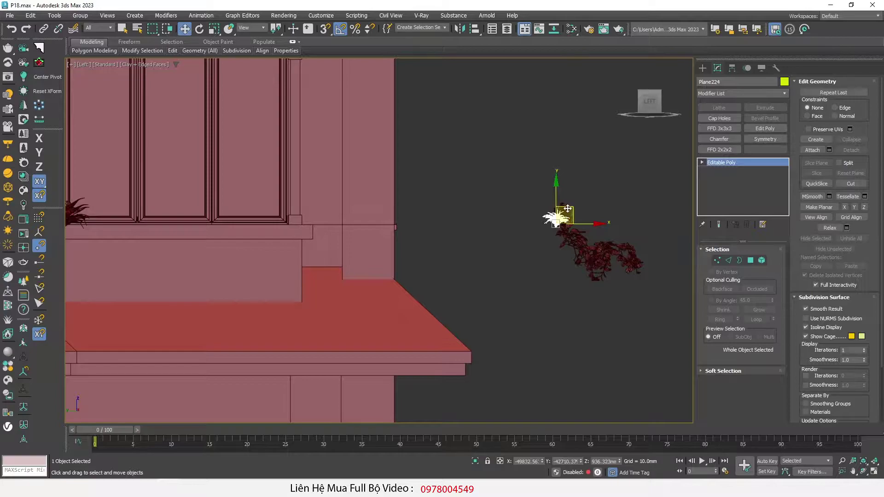
{"action": "left_click_drag", "start_coordinate": [567, 209], "coordinate": [111, 203]}
{"action": "scroll", "coordinate": [99, 207], "scroll_direction": "up", "scroll_amount": 3}
{"action": "key", "text": "r"}
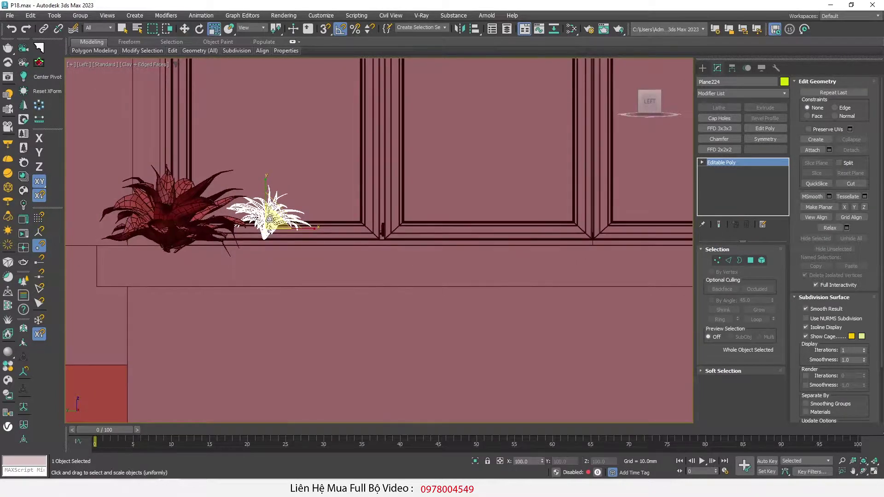
{"action": "left_click_drag", "start_coordinate": [269, 220], "coordinate": [272, 193]}
{"action": "key", "text": "w"}
Shift another plant piece left toward the window sill.
{"action": "scroll", "coordinate": [244, 205], "scroll_direction": "down", "scroll_amount": 5}
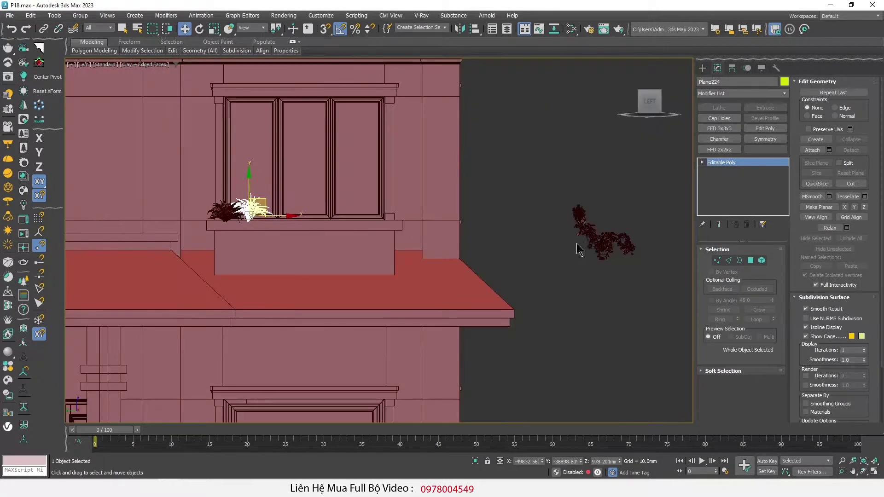
{"action": "scroll", "coordinate": [579, 250], "scroll_direction": "up", "scroll_amount": 3}
{"action": "left_click_drag", "start_coordinate": [571, 231], "coordinate": [471, 222]}
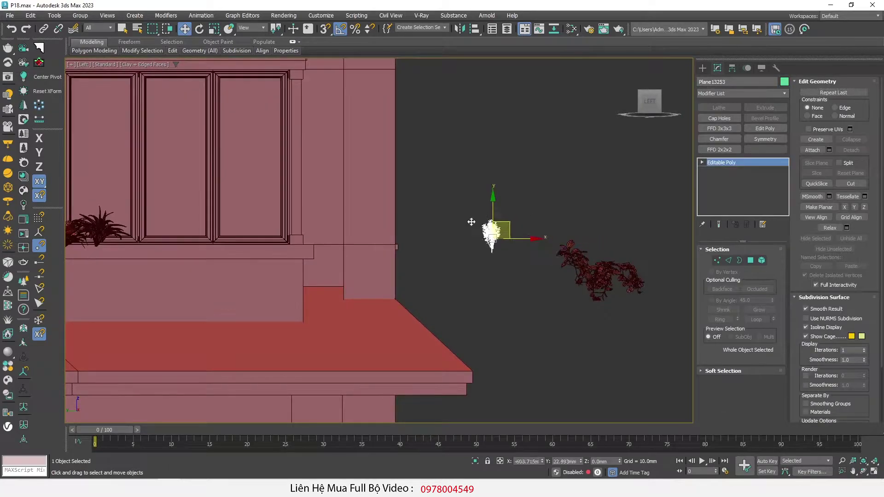
{"action": "scroll", "coordinate": [152, 215], "scroll_direction": "up", "scroll_amount": 2}
{"action": "scroll", "coordinate": [221, 212], "scroll_direction": "up", "scroll_amount": 2}
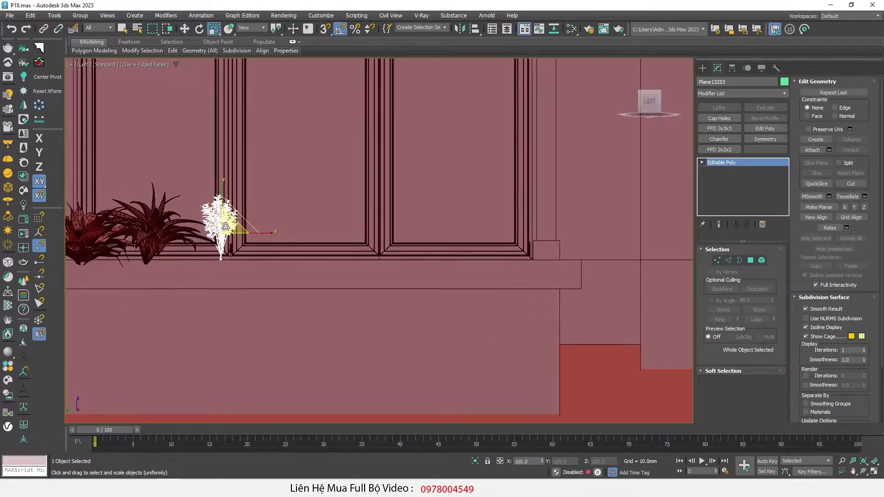
{"action": "key", "text": "r"}
{"action": "key", "text": "w"}
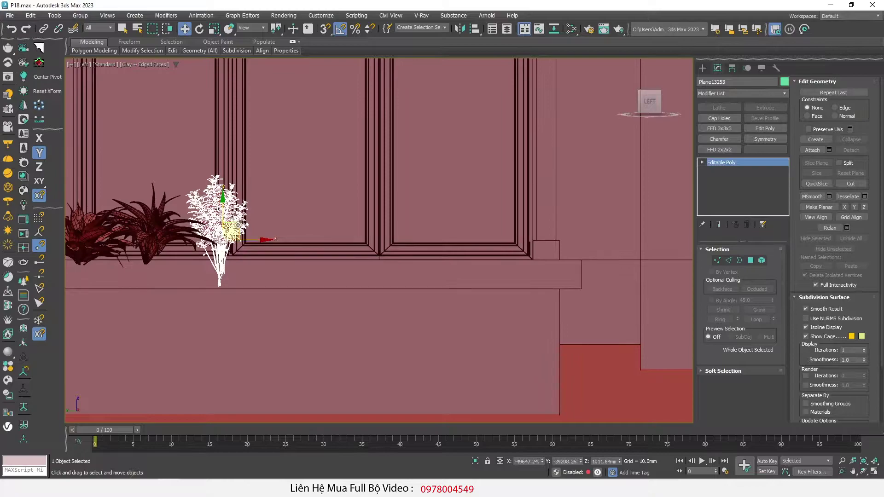
{"action": "scroll", "coordinate": [256, 245], "scroll_direction": "down", "scroll_amount": 4}
{"action": "scroll", "coordinate": [557, 263], "scroll_direction": "up", "scroll_amount": 2}
Move two more plants from the right cluster onto the windowsill.
{"action": "left_click", "coordinate": [557, 263]}
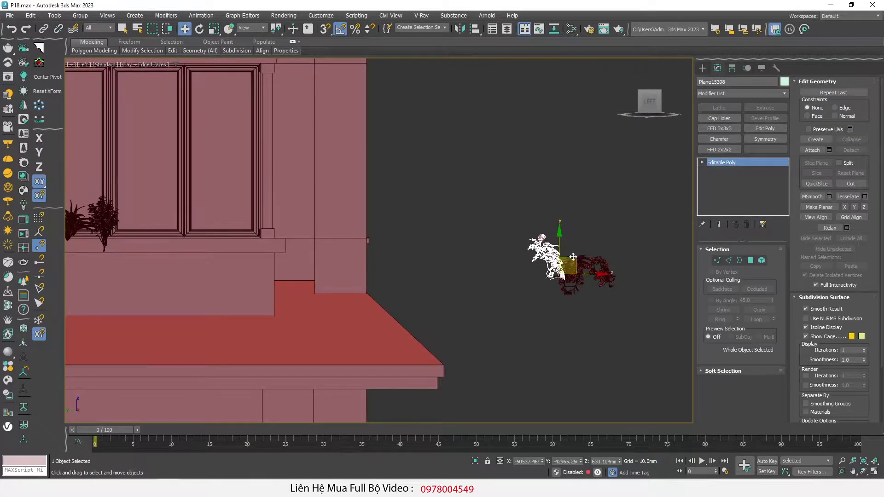
{"action": "left_click_drag", "start_coordinate": [573, 257], "coordinate": [170, 236]}
{"action": "scroll", "coordinate": [171, 236], "scroll_direction": "up", "scroll_amount": 2}
{"action": "key", "text": "r"}
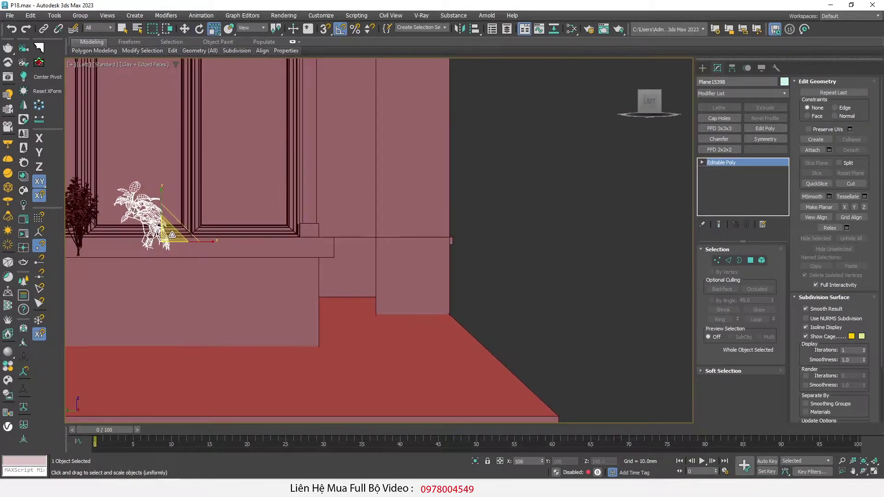
{"action": "key", "text": "w"}
{"action": "scroll", "coordinate": [172, 235], "scroll_direction": "down", "scroll_amount": 3}
{"action": "left_click_drag", "start_coordinate": [469, 256], "coordinate": [230, 203]}
{"action": "scroll", "coordinate": [229, 203], "scroll_direction": "up", "scroll_amount": 2}
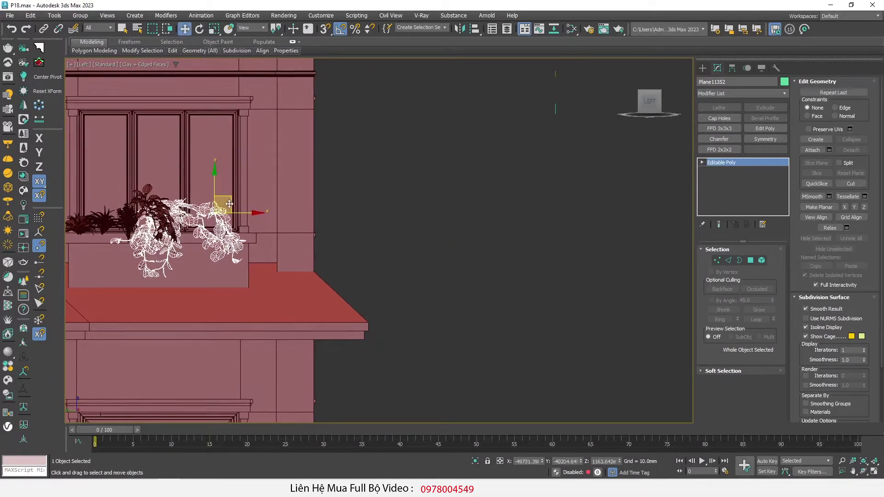
Orbit the view to inspect the plants in the planter at an angle.
{"action": "middle_click_drag", "start_coordinate": [230, 203], "coordinate": [322, 230], "text": "alt"}
{"action": "scroll", "coordinate": [421, 302], "scroll_direction": "down", "scroll_amount": 3}
{"action": "left_click_drag", "start_coordinate": [400, 281], "coordinate": [442, 323]}
{"action": "scroll", "coordinate": [420, 302], "scroll_direction": "up", "scroll_amount": 3}
Reposition two plants lower onto the windowsill planter.
{"action": "scroll", "coordinate": [420, 302], "scroll_direction": "up", "scroll_amount": 3}
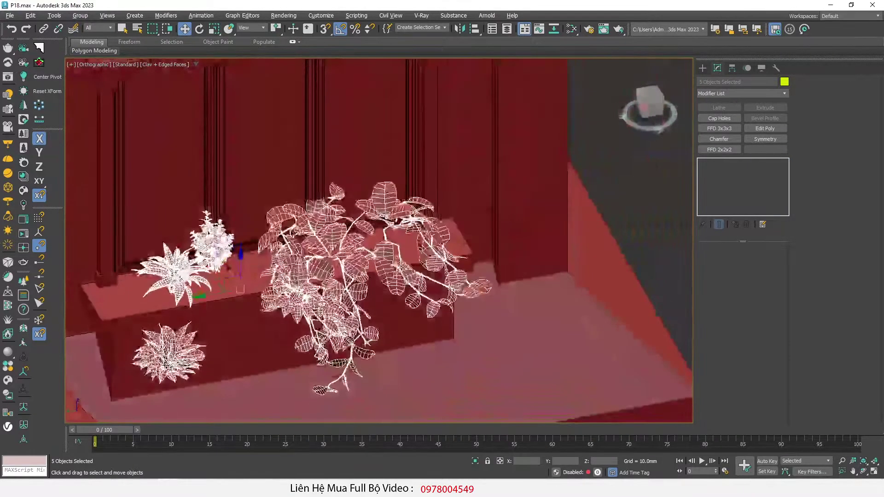
{"action": "left_click", "coordinate": [165, 352]}
{"action": "left_click_drag", "start_coordinate": [166, 352], "coordinate": [129, 276]}
{"action": "scroll", "coordinate": [129, 277], "scroll_direction": "up", "scroll_amount": 2}
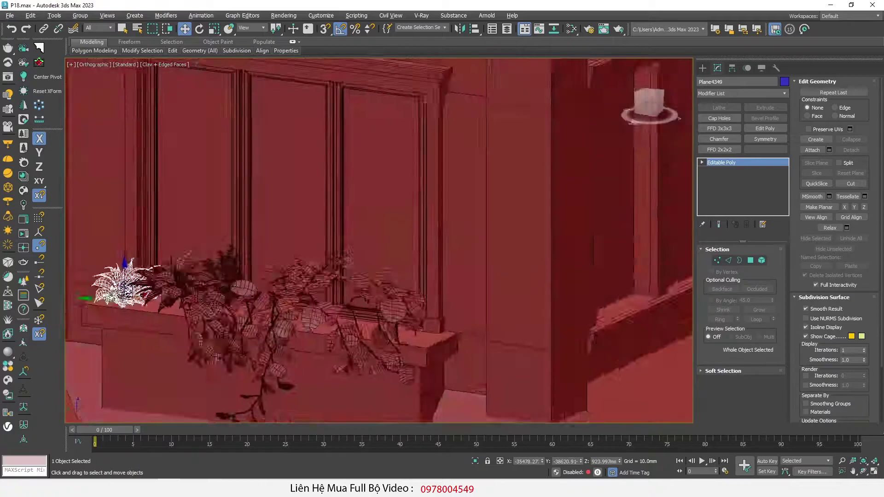
{"action": "scroll", "coordinate": [127, 276], "scroll_direction": "down", "scroll_amount": 2}
{"action": "left_click", "coordinate": [223, 251]}
{"action": "left_click_drag", "start_coordinate": [224, 251], "coordinate": [231, 276]}
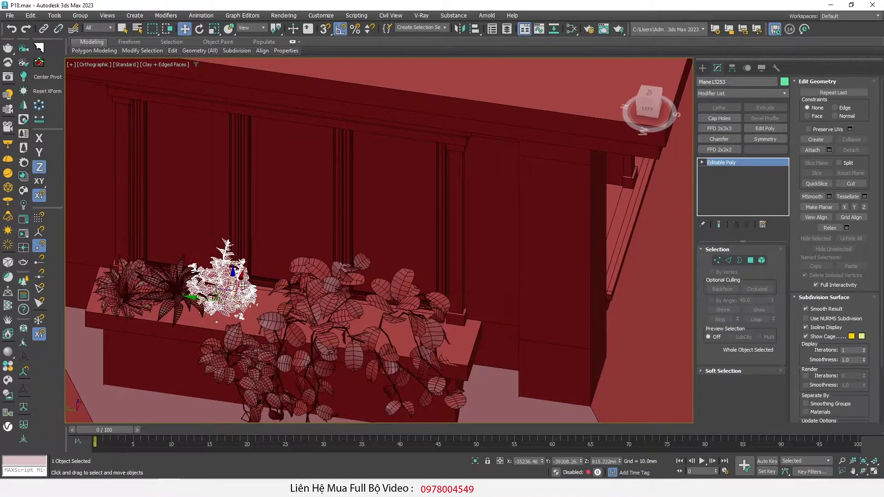
Adjust the scale and rotation of the trailing leafy plant.
{"action": "left_click", "coordinate": [364, 317]}
{"action": "scroll", "coordinate": [364, 318], "scroll_direction": "down", "scroll_amount": 3}
{"action": "mouse_move", "coordinate": [364, 317]}
{"action": "middle_mouse_down", "text": "alt"}
{"action": "mouse_move", "coordinate": [372, 350]}
{"action": "mouse_move", "coordinate": [362, 273]}
{"action": "mouse_move", "coordinate": [366, 311]}
{"action": "middle_mouse_up", "text": "alt"}
{"action": "scroll", "coordinate": [372, 350], "scroll_direction": "up", "scroll_amount": 3}
{"action": "scroll", "coordinate": [372, 350], "scroll_direction": "down", "scroll_amount": 3}
{"action": "scroll", "coordinate": [362, 273], "scroll_direction": "up", "scroll_amount": 3}
{"action": "key", "text": "r"}
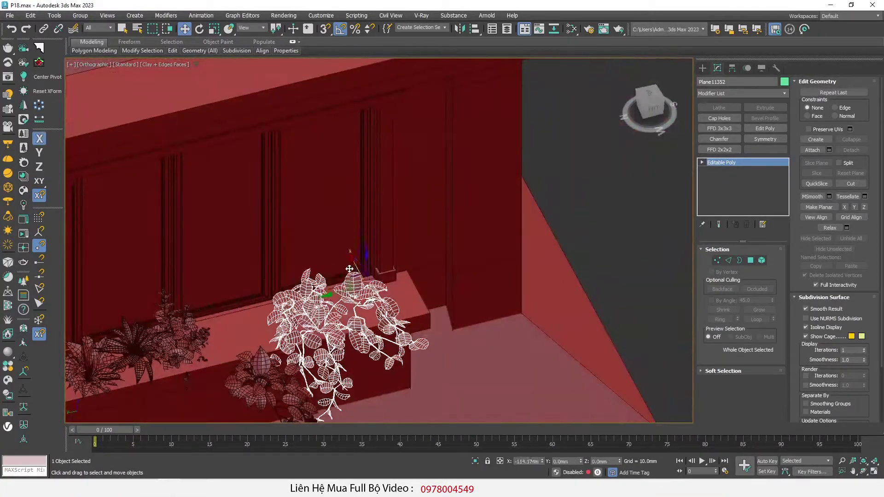
{"action": "key", "text": "e"}
{"action": "key", "text": "w"}
Lower the trailing leafy plant down into the planter.
{"action": "mouse_move", "coordinate": [366, 311]}
{"action": "middle_mouse_down", "text": "alt"}
{"action": "mouse_move", "coordinate": [279, 352]}
{"action": "mouse_move", "coordinate": [360, 340]}
{"action": "middle_mouse_up", "text": "alt"}
{"action": "scroll", "coordinate": [278, 352], "scroll_direction": "up", "scroll_amount": 3}
{"action": "scroll", "coordinate": [360, 341], "scroll_direction": "up", "scroll_amount": 3}
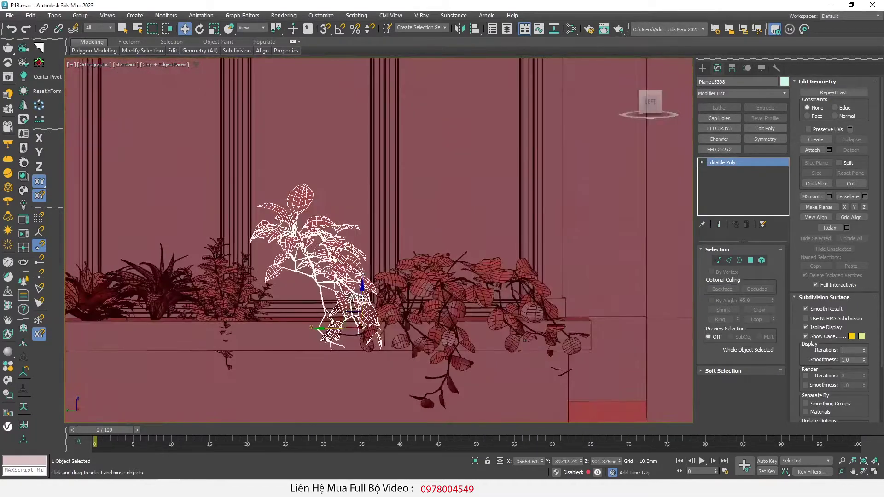
{"action": "left_click_drag", "start_coordinate": [372, 299], "coordinate": [372, 350]}
Clone the leafy plant and place the copy at the planter's end.
{"action": "key", "text": "e"}
{"action": "middle_click_drag", "start_coordinate": [372, 350], "coordinate": [373, 332], "text": "alt"}
{"action": "key", "text": "w"}
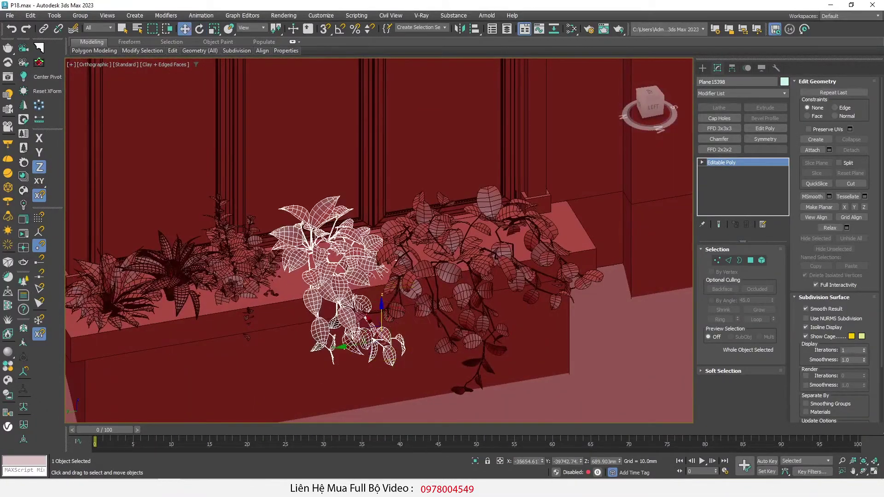
{"action": "left_click_drag", "start_coordinate": [386, 286], "coordinate": [451, 281], "text": "shift"}
{"action": "left_click", "coordinate": [442, 282]}
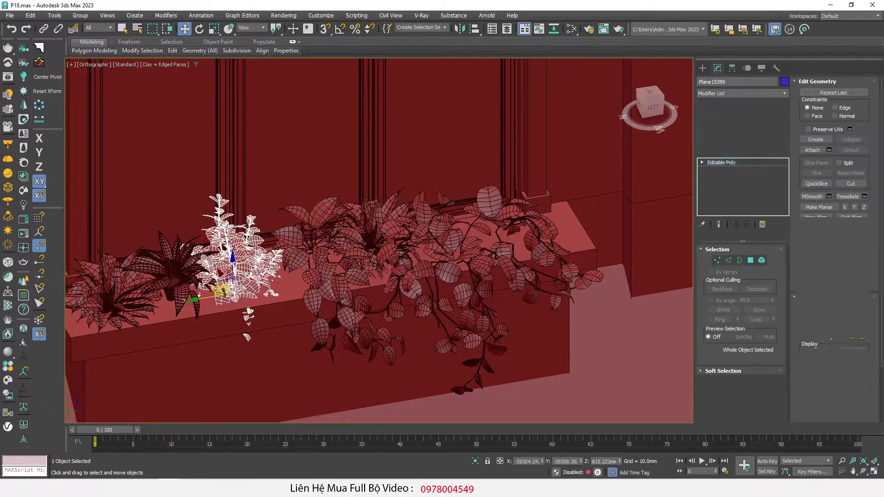
{"action": "left_click_drag", "start_coordinate": [228, 290], "coordinate": [512, 238]}
{"action": "left_click", "coordinate": [442, 284]}
Hide edged faces with F4 and orbit out to an overhead view of the house.
{"action": "scroll", "coordinate": [313, 247], "scroll_direction": "down", "scroll_amount": 3}
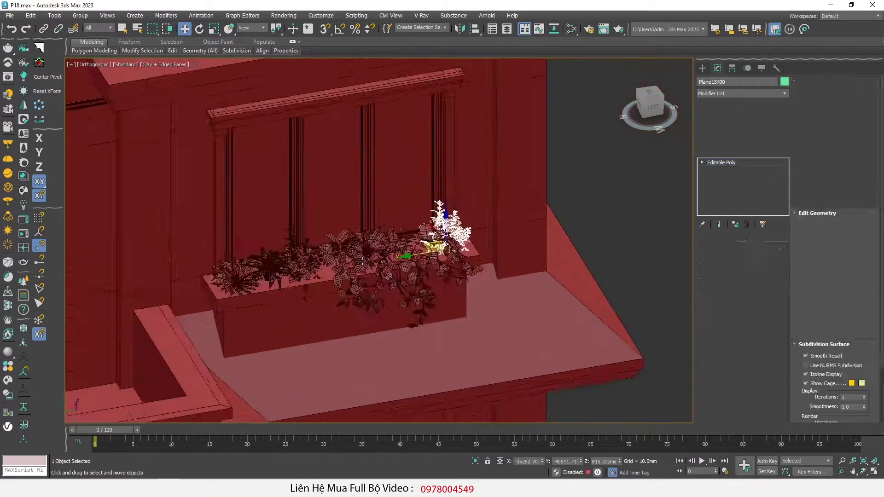
{"action": "scroll", "coordinate": [314, 246], "scroll_direction": "down", "scroll_amount": 3}
{"action": "scroll", "coordinate": [314, 247], "scroll_direction": "up", "scroll_amount": 3}
{"action": "key", "text": "F4"}
{"action": "scroll", "coordinate": [313, 247], "scroll_direction": "down", "scroll_amount": 3}
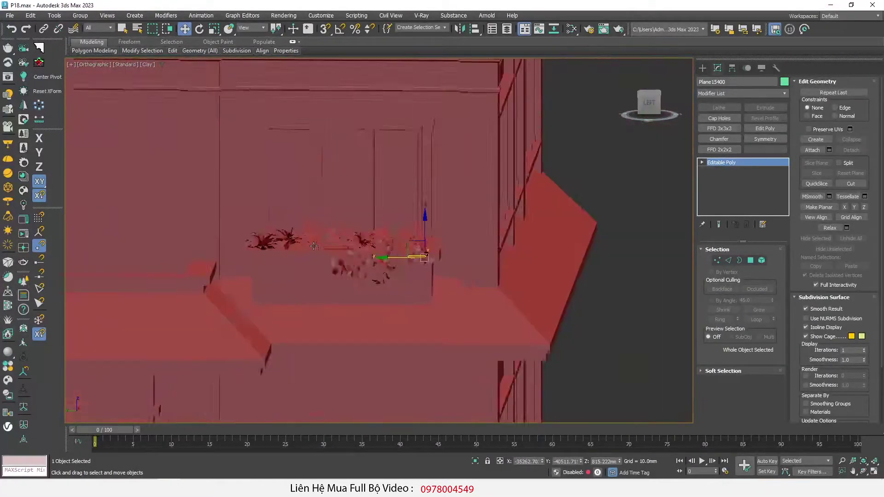
{"action": "middle_click_drag", "start_coordinate": [314, 246], "coordinate": [315, 356], "text": "alt"}
{"action": "scroll", "coordinate": [316, 356], "scroll_direction": "down", "scroll_amount": 3}
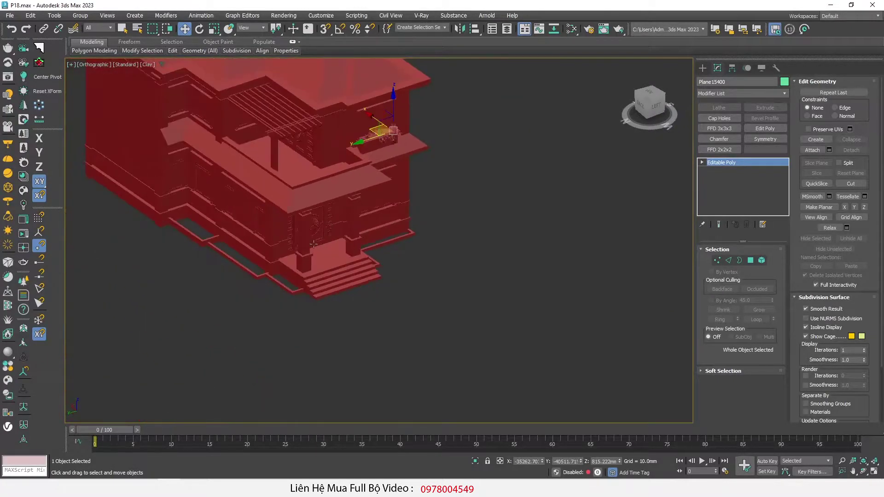
{"action": "middle_click_drag", "start_coordinate": [352, 303], "coordinate": [375, 320]}
{"action": "key", "text": "alt+Tab"}
Open folder 4 under P18 and merge Bush2011_Corona.max into the 3ds Max viewport.
{"action": "left_click", "coordinate": [152, 78]}
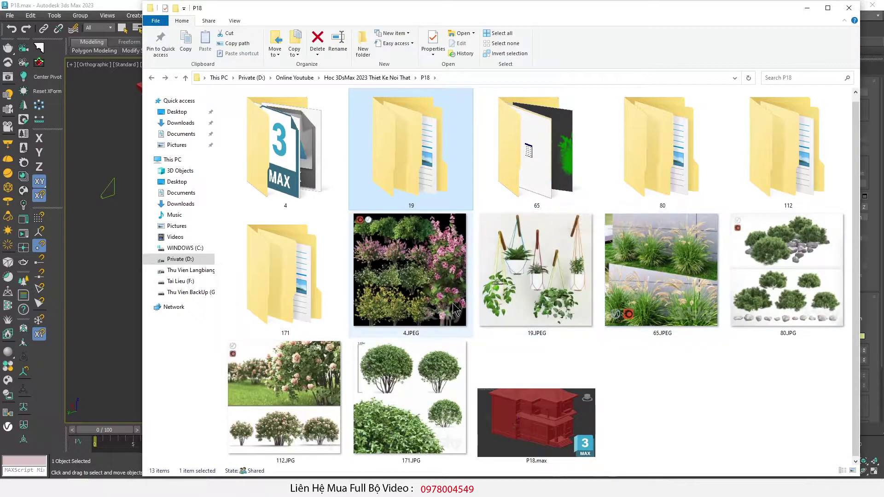
{"action": "left_click", "coordinate": [409, 271]}
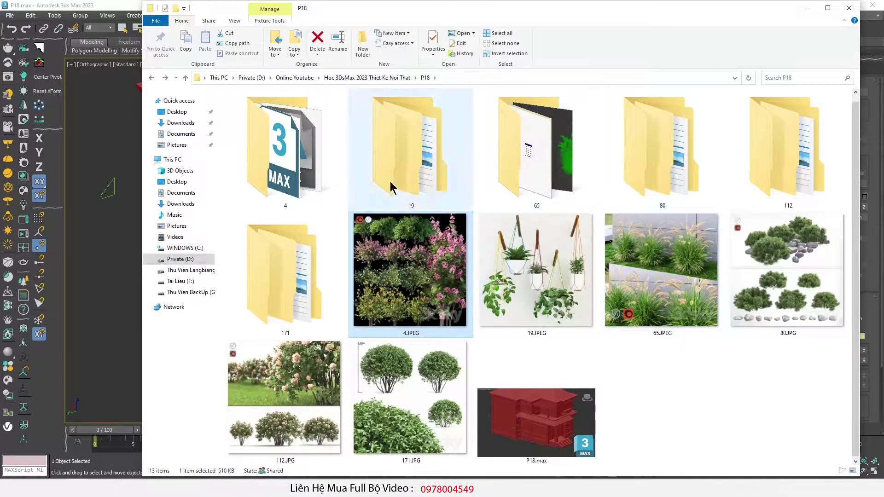
{"action": "double_click", "coordinate": [292, 132]}
{"action": "left_click_drag", "start_coordinate": [355, 17], "coordinate": [625, 31]}
{"action": "left_click_drag", "start_coordinate": [532, 141], "coordinate": [163, 376]}
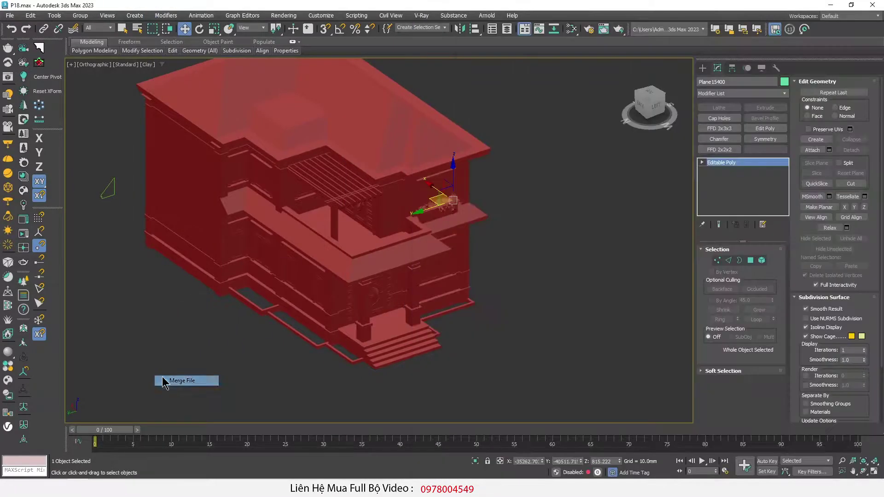
{"action": "left_click", "coordinate": [171, 381]}
Confirm the merge and delete the unwanted bushes and the VRay cube.
{"action": "key", "text": "Return"}
{"action": "key", "text": "w"}
{"action": "scroll", "coordinate": [299, 362], "scroll_direction": "up", "scroll_amount": 3}
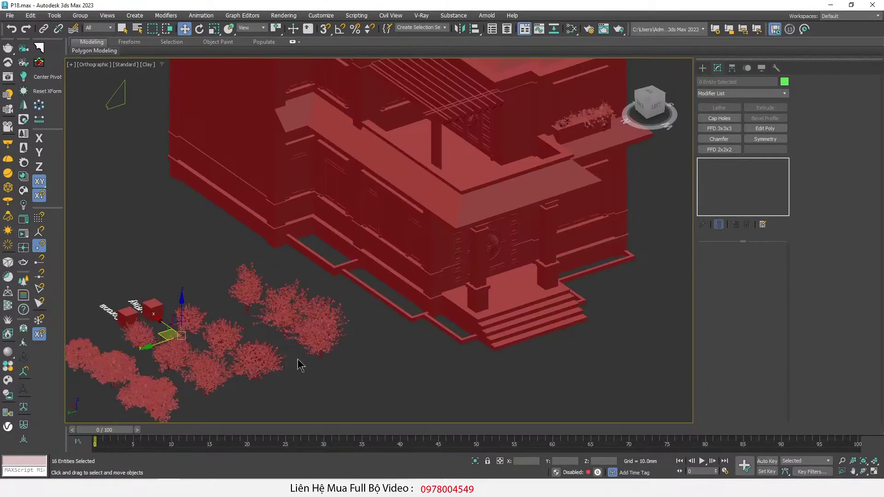
{"action": "scroll", "coordinate": [203, 316], "scroll_direction": "up", "scroll_amount": 3}
{"action": "scroll", "coordinate": [199, 339], "scroll_direction": "up", "scroll_amount": 3}
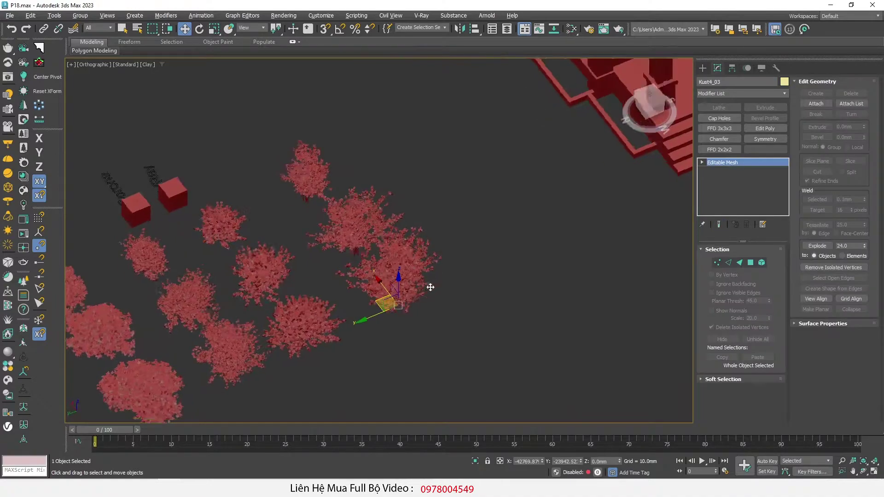
{"action": "key", "text": "Delete"}
{"action": "middle_click_drag", "start_coordinate": [292, 256], "coordinate": [318, 318]}
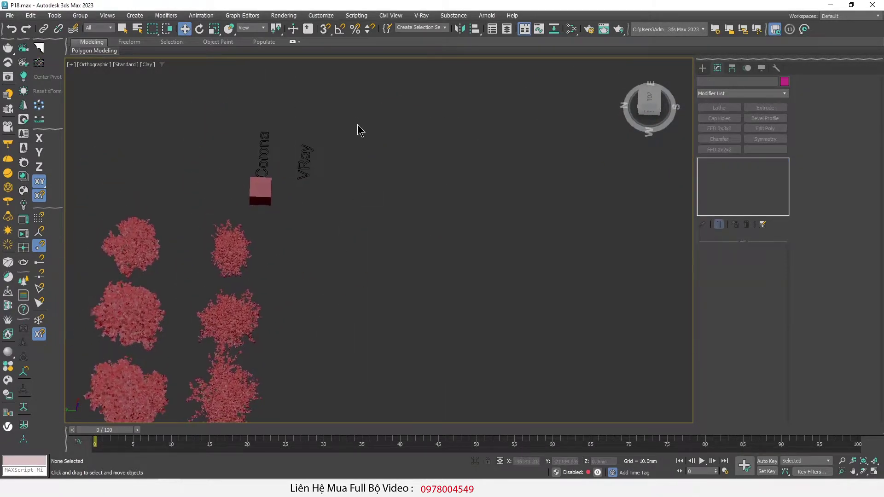
Move bush Kust1_01 beside the house.
{"action": "left_click", "coordinate": [184, 277]}
{"action": "mouse_move", "coordinate": [248, 194]}
{"action": "middle_mouse_down", "text": "alt"}
{"action": "mouse_move", "coordinate": [333, 307]}
{"action": "mouse_move", "coordinate": [299, 411]}
{"action": "middle_mouse_up", "text": "alt"}
{"action": "left_click_drag", "start_coordinate": [131, 387], "coordinate": [436, 159]}
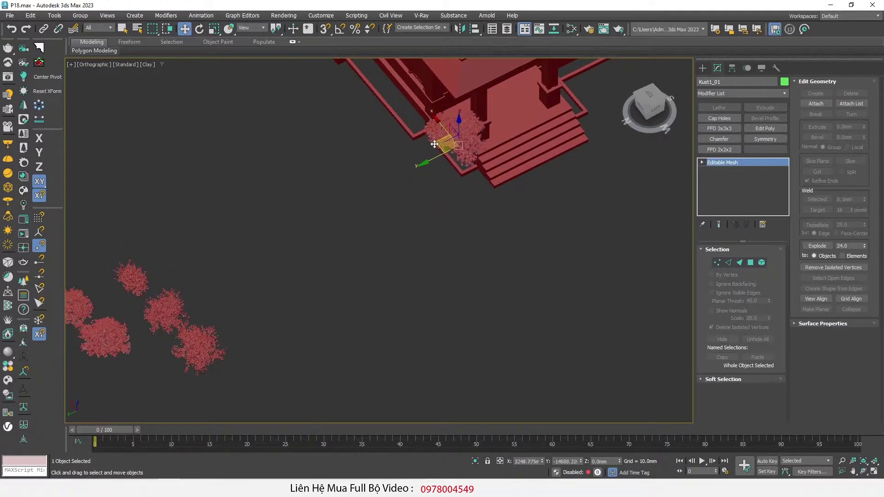
{"action": "scroll", "coordinate": [421, 144], "scroll_direction": "up", "scroll_amount": 5}
{"action": "scroll", "coordinate": [420, 143], "scroll_direction": "down", "scroll_amount": 8}
{"action": "middle_click_drag", "start_coordinate": [405, 221], "coordinate": [261, 296], "text": "alt"}
Move bushes Kust2_03 and Kust2_01 to the house corner, with an extra at the left side.
{"action": "left_click", "coordinate": [164, 316]}
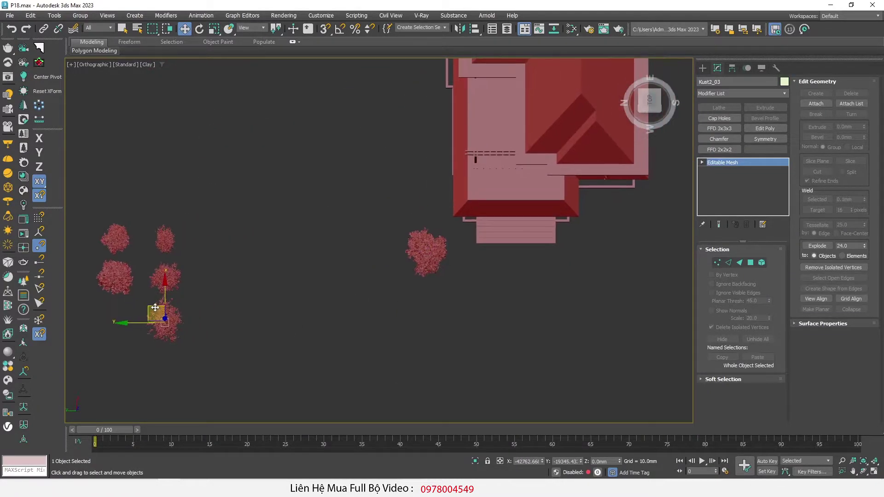
{"action": "left_click_drag", "start_coordinate": [164, 315], "coordinate": [564, 207]}
{"action": "middle_click_drag", "start_coordinate": [433, 239], "coordinate": [358, 213]}
{"action": "left_click", "coordinate": [251, 211]}
{"action": "left_click_drag", "start_coordinate": [250, 212], "coordinate": [533, 158]}
{"action": "middle_click_drag", "start_coordinate": [533, 158], "coordinate": [355, 227]}
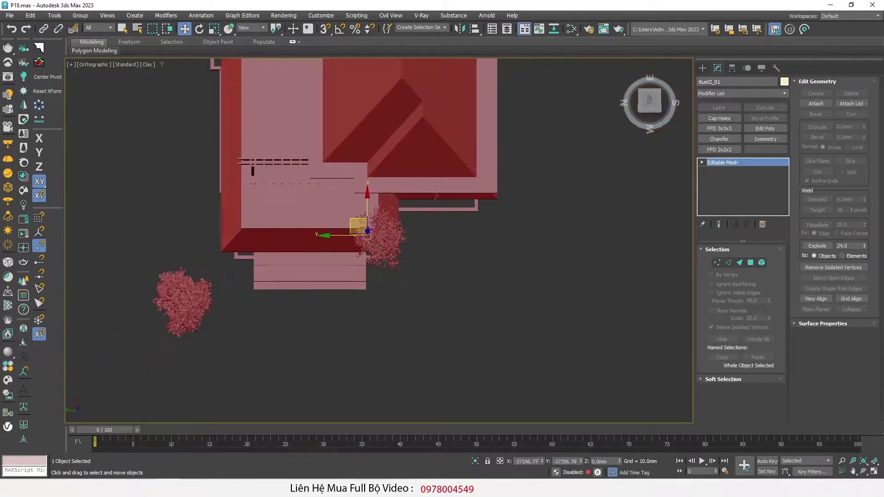
{"action": "scroll", "coordinate": [434, 164], "scroll_direction": "up", "scroll_amount": 3}
{"action": "middle_click_drag", "start_coordinate": [434, 164], "coordinate": [233, 262]}
{"action": "scroll", "coordinate": [184, 217], "scroll_direction": "down", "scroll_amount": 5}
Fine-tune the two bushes at the house's left side in Top view.
{"action": "left_click", "coordinate": [262, 243]}
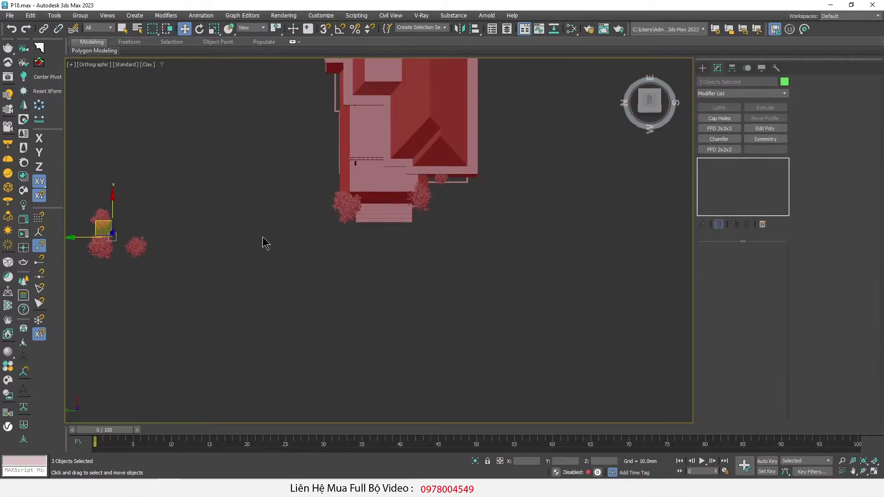
{"action": "scroll", "coordinate": [383, 189], "scroll_direction": "up", "scroll_amount": 5}
{"action": "left_click", "coordinate": [304, 219]}
{"action": "key", "text": "t"}
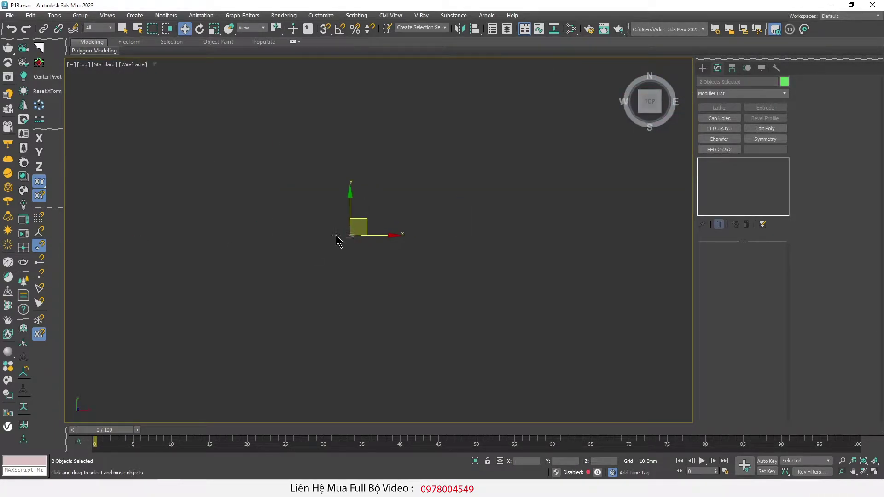
{"action": "scroll", "coordinate": [395, 240], "scroll_direction": "up", "scroll_amount": 5}
{"action": "left_click_drag", "start_coordinate": [202, 184], "coordinate": [226, 187]}
{"action": "key", "text": "shift+z"}
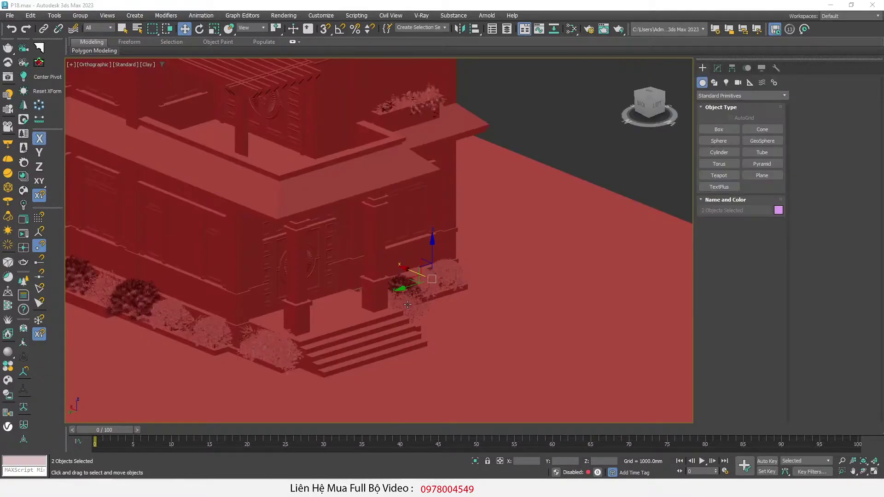
Pan and orbit around the house to check the shrub placement.
{"action": "mouse_move", "coordinate": [276, 314]}
{"action": "middle_mouse_down"}
{"action": "mouse_move", "coordinate": [368, 321]}
{"action": "mouse_move", "coordinate": [306, 358]}
{"action": "mouse_move", "coordinate": [511, 237]}
{"action": "middle_mouse_up"}
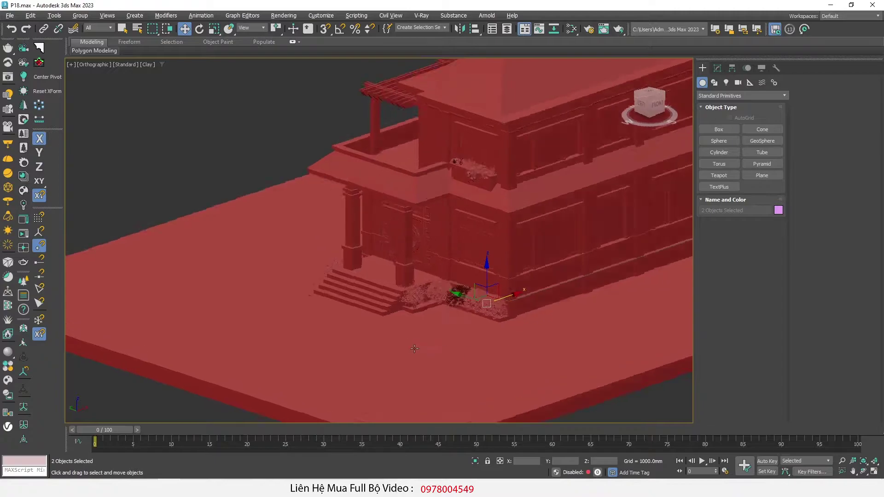
{"action": "middle_click_drag", "start_coordinate": [459, 352], "coordinate": [280, 378], "text": "alt"}
{"action": "scroll", "coordinate": [305, 291], "scroll_direction": "up", "scroll_amount": 3}
{"action": "scroll", "coordinate": [305, 291], "scroll_direction": "up", "scroll_amount": 3}
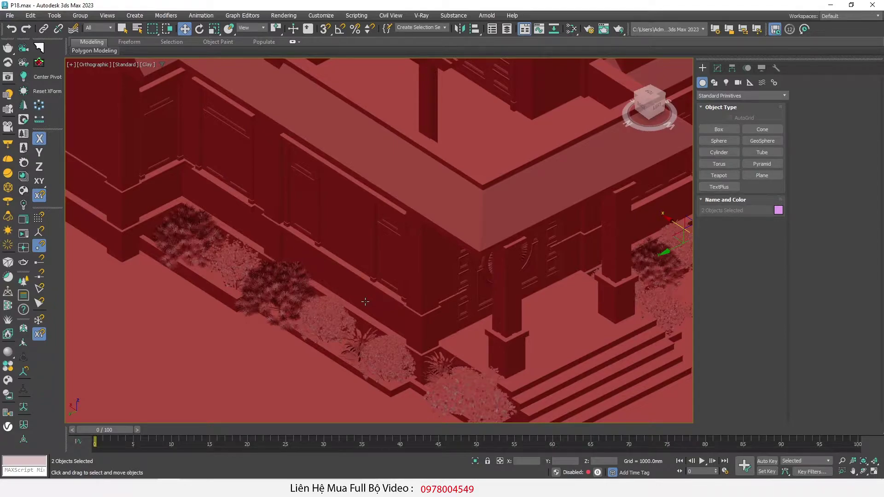
{"action": "middle_click_drag", "start_coordinate": [342, 330], "coordinate": [245, 256]}
{"action": "scroll", "coordinate": [312, 267], "scroll_direction": "down", "scroll_amount": 3}
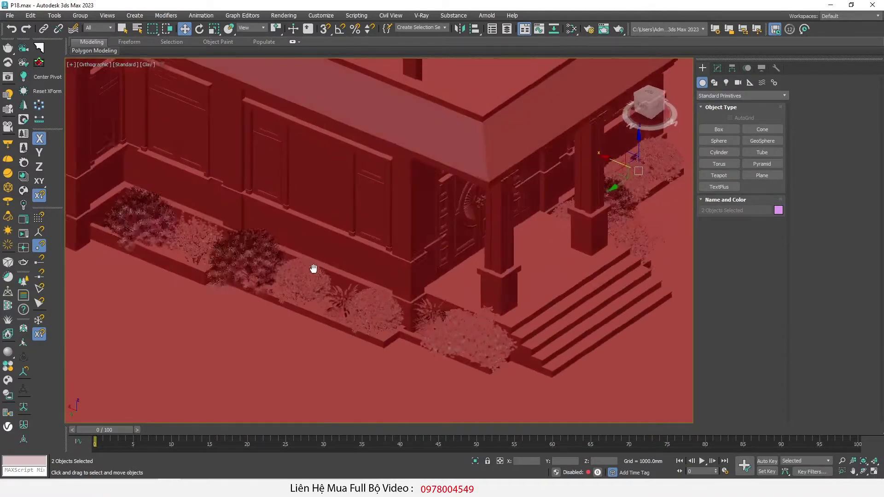
{"action": "scroll", "coordinate": [340, 272], "scroll_direction": "down", "scroll_amount": 2}
Unhide all objects to reveal the reference elevations and switch to the Left view.
{"action": "middle_click_drag", "start_coordinate": [340, 272], "coordinate": [355, 359]}
{"action": "scroll", "coordinate": [355, 359], "scroll_direction": "up", "scroll_amount": 1}
{"action": "right_click", "coordinate": [507, 182]}
{"action": "left_click", "coordinate": [453, 137]}
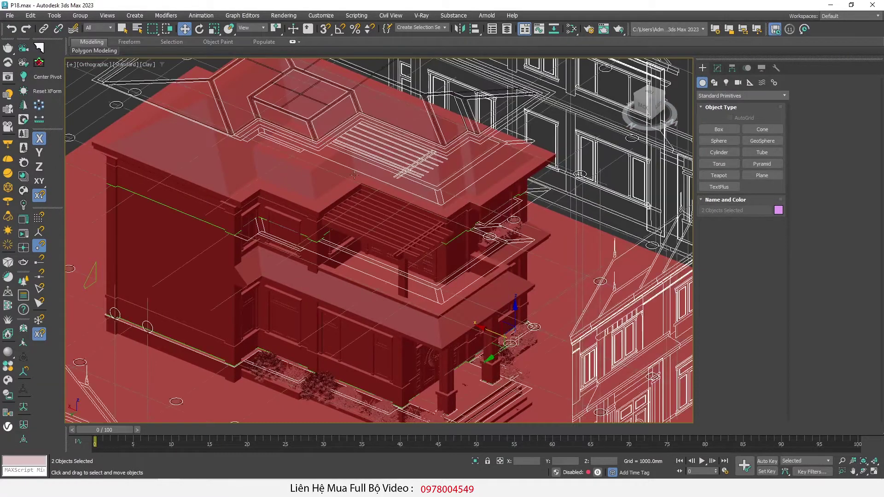
{"action": "scroll", "coordinate": [460, 193], "scroll_direction": "down", "scroll_amount": 4}
{"action": "middle_click_drag", "start_coordinate": [460, 193], "coordinate": [548, 158], "text": "alt"}
{"action": "left_click", "coordinate": [646, 111]}
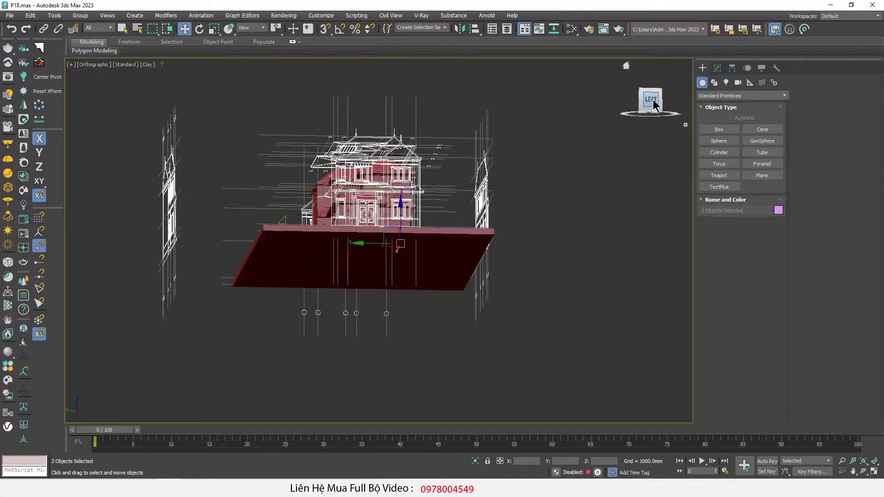
Zoom in on the roof finial and start a Line with vertex snapping on.
{"action": "scroll", "coordinate": [337, 172], "scroll_direction": "up", "scroll_amount": 5}
{"action": "scroll", "coordinate": [324, 209], "scroll_direction": "up", "scroll_amount": 3}
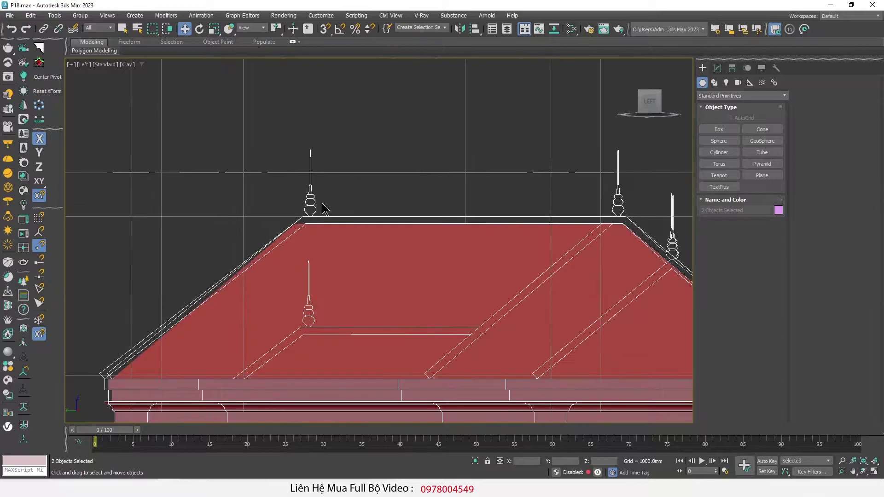
{"action": "scroll", "coordinate": [311, 202], "scroll_direction": "up", "scroll_amount": 2}
{"action": "scroll", "coordinate": [310, 202], "scroll_direction": "up", "scroll_amount": 3}
{"action": "middle_click_drag", "start_coordinate": [391, 188], "coordinate": [367, 208]}
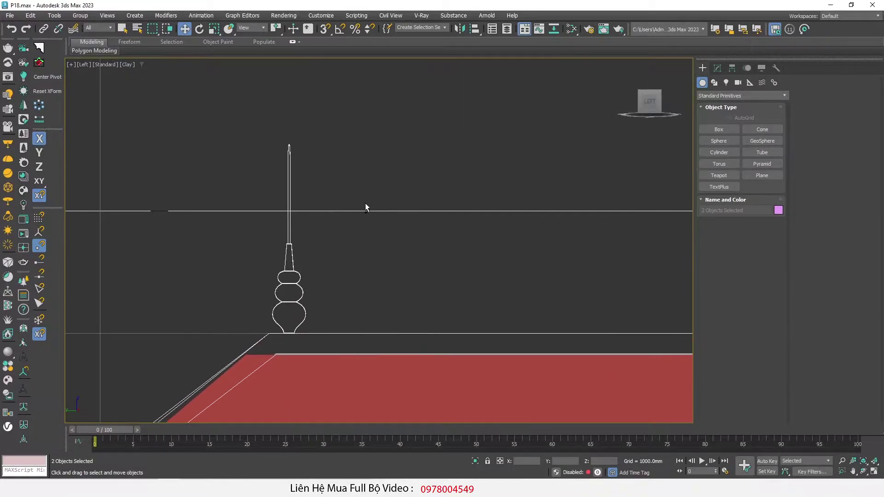
{"action": "right_click", "coordinate": [422, 194]}
{"action": "left_click", "coordinate": [374, 163]}
{"action": "scroll", "coordinate": [272, 357], "scroll_direction": "up", "scroll_amount": 4}
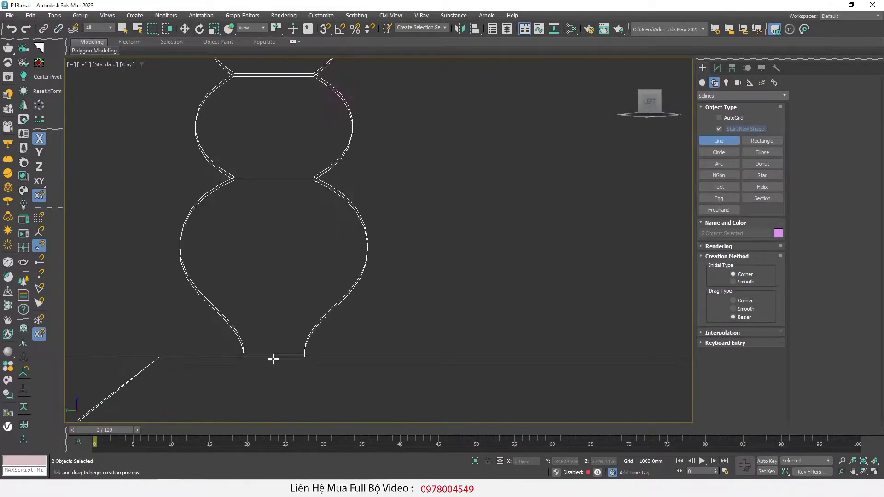
{"action": "scroll", "coordinate": [239, 364], "scroll_direction": "up", "scroll_amount": 3}
{"action": "key", "text": "s"}
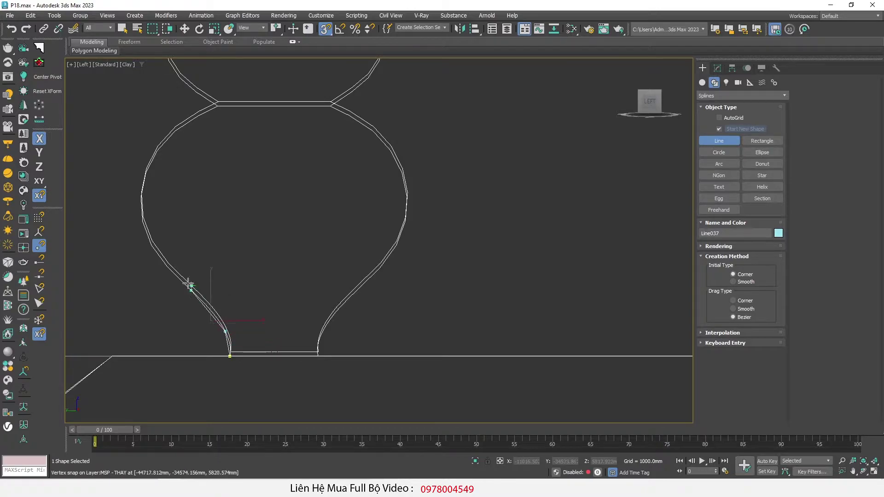
Trace the finial's half profile with points from its base up to the tip.
{"action": "left_click", "coordinate": [191, 287]}
{"action": "left_click", "coordinate": [151, 245]}
{"action": "middle_click_drag", "start_coordinate": [219, 111], "coordinate": [227, 288]}
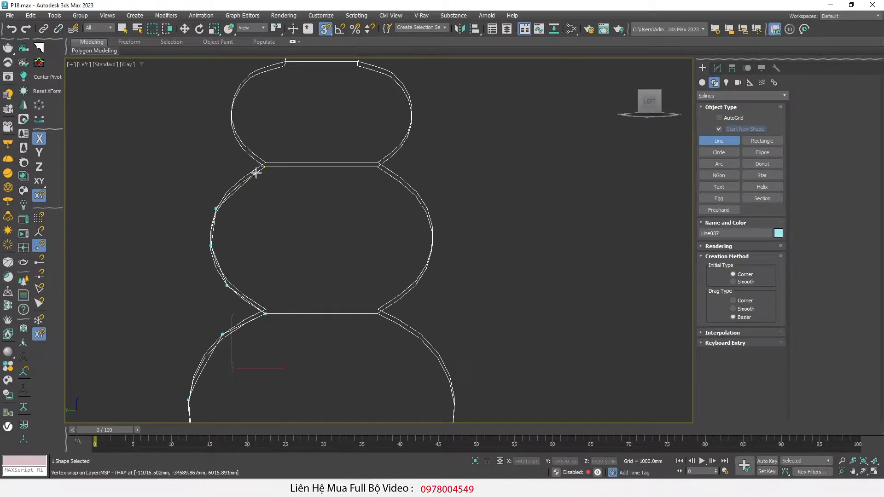
{"action": "mouse_move", "coordinate": [222, 109]}
{"action": "middle_mouse_down"}
{"action": "mouse_move", "coordinate": [236, 213]}
{"action": "mouse_move", "coordinate": [233, 326]}
{"action": "middle_mouse_up"}
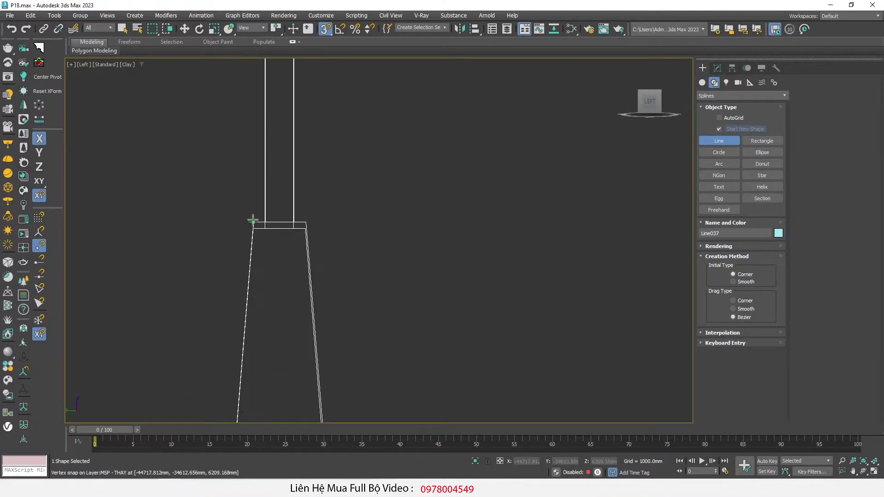
{"action": "middle_click_drag", "start_coordinate": [251, 78], "coordinate": [249, 181]}
{"action": "left_click", "coordinate": [237, 160]}
{"action": "left_click", "coordinate": [239, 105]}
{"action": "scroll", "coordinate": [246, 79], "scroll_direction": "up", "scroll_amount": 4}
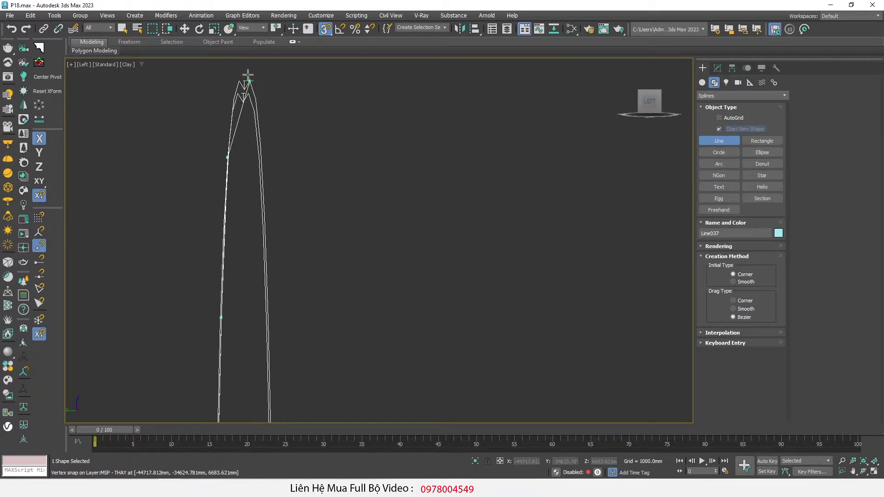
{"action": "right_click", "coordinate": [385, 135]}
Move the traced profile line to the left of the finial.
{"action": "scroll", "coordinate": [268, 168], "scroll_direction": "down", "scroll_amount": 4}
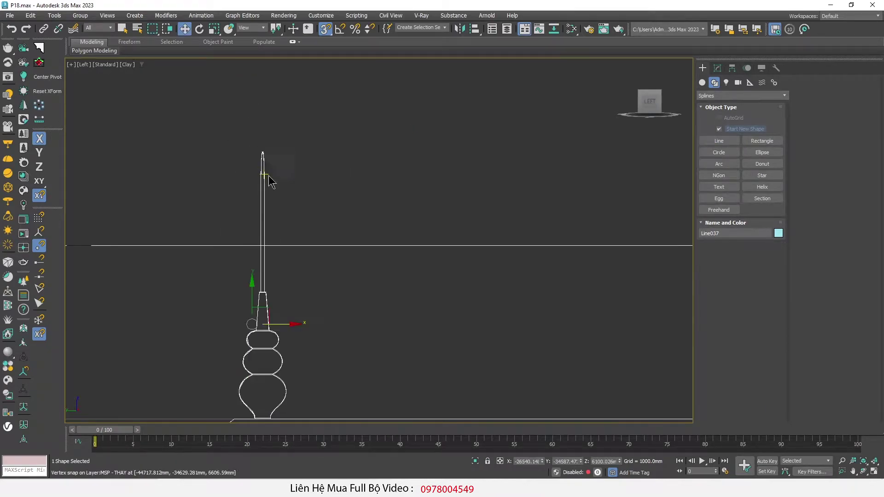
{"action": "left_click_drag", "start_coordinate": [284, 200], "coordinate": [201, 201]}
{"action": "middle_click_drag", "start_coordinate": [201, 201], "coordinate": [299, 299]}
{"action": "left_click", "coordinate": [718, 68]}
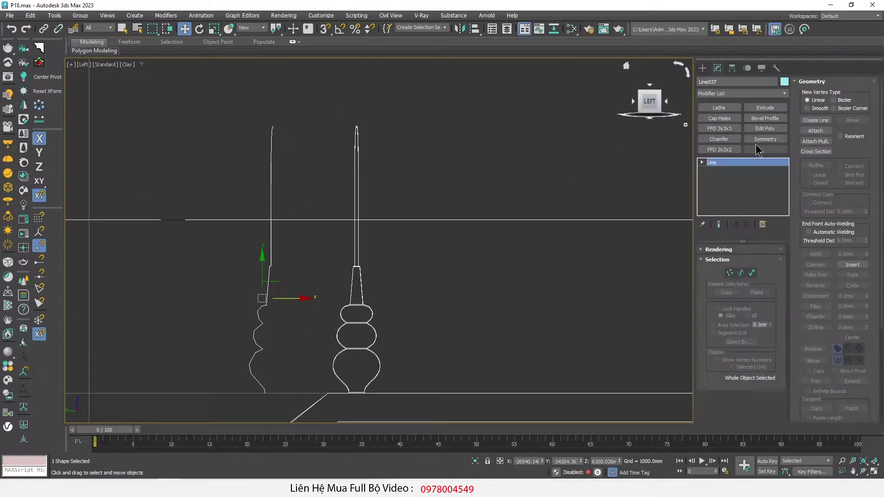
{"action": "left_click", "coordinate": [719, 108]}
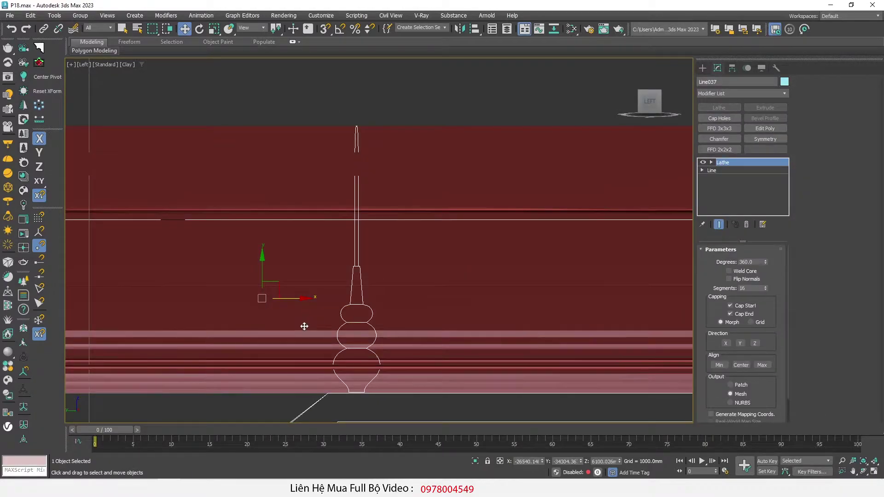
{"action": "left_click", "coordinate": [740, 343]}
{"action": "left_click", "coordinate": [761, 349]}
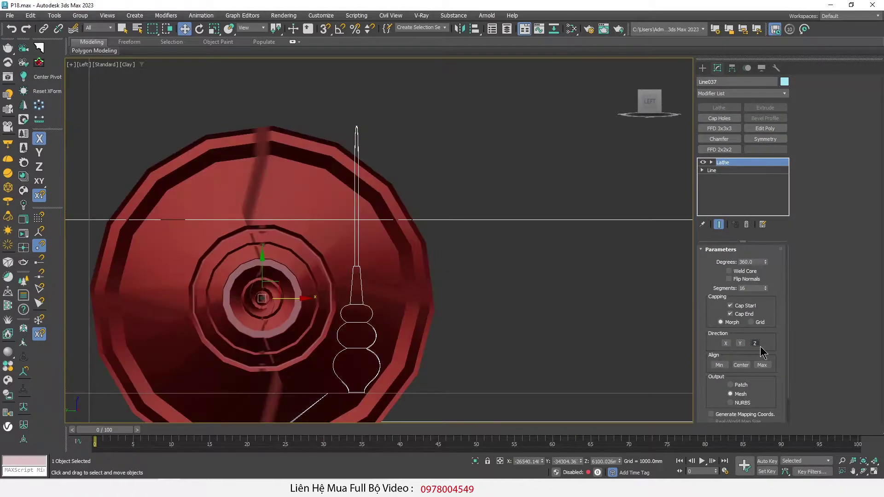
{"action": "left_click", "coordinate": [747, 226]}
{"action": "middle_click_drag", "start_coordinate": [270, 243], "coordinate": [374, 260], "text": "alt"}
{"action": "scroll", "coordinate": [352, 253], "scroll_direction": "down", "scroll_amount": 2}
{"action": "scroll", "coordinate": [352, 253], "scroll_direction": "down", "scroll_amount": 2}
{"action": "scroll", "coordinate": [352, 253], "scroll_direction": "down", "scroll_amount": 2}
{"action": "scroll", "coordinate": [275, 226], "scroll_direction": "up", "scroll_amount": 2}
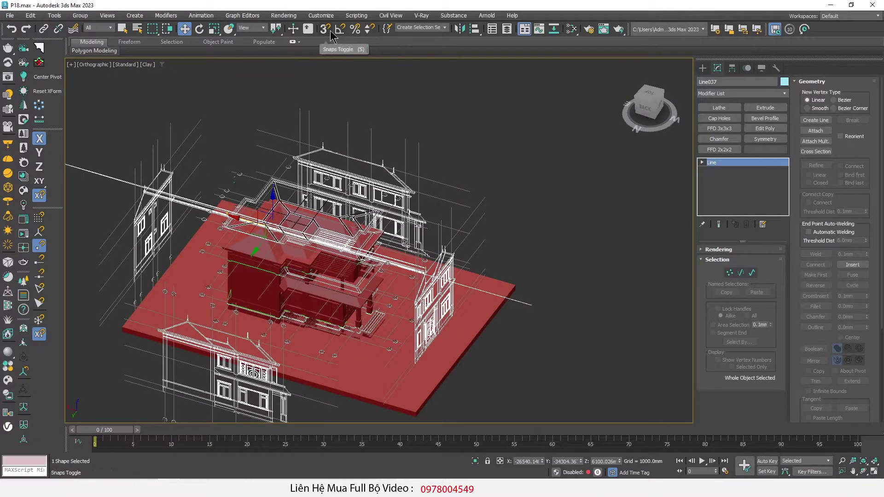
{"action": "key", "text": "l"}
{"action": "scroll", "coordinate": [461, 276], "scroll_direction": "up", "scroll_amount": 3}
{"action": "left_click", "coordinate": [572, 158]}
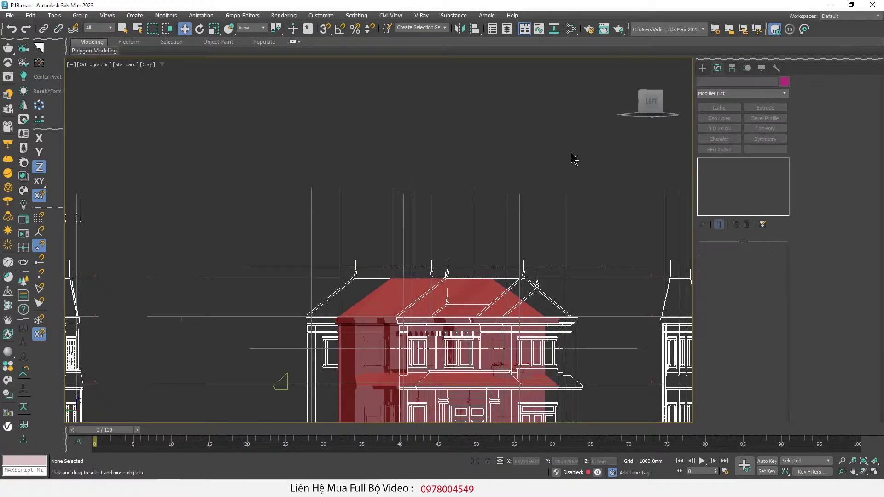
{"action": "key", "text": "l"}
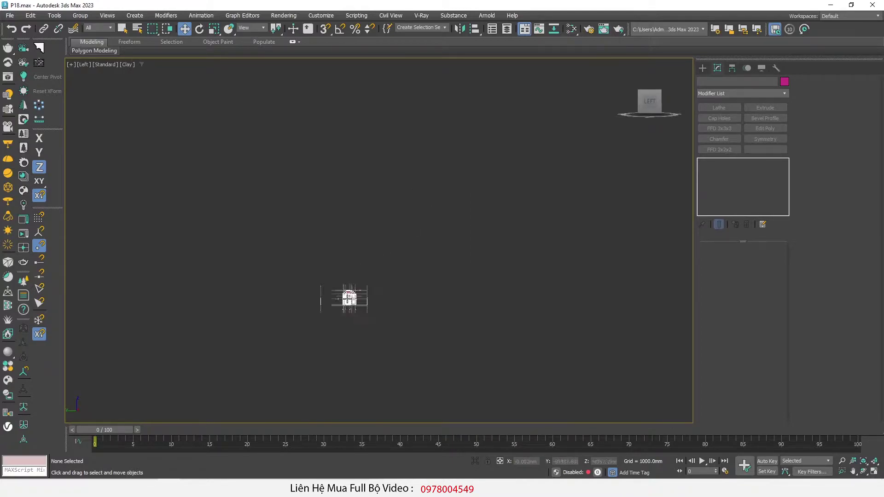
Turn on vertex snapping and start a new Line at the finial base.
{"action": "scroll", "coordinate": [336, 299], "scroll_direction": "up", "scroll_amount": 5}
{"action": "scroll", "coordinate": [347, 231], "scroll_direction": "up", "scroll_amount": 5}
{"action": "left_click", "coordinate": [325, 29]}
{"action": "right_click", "coordinate": [443, 217]}
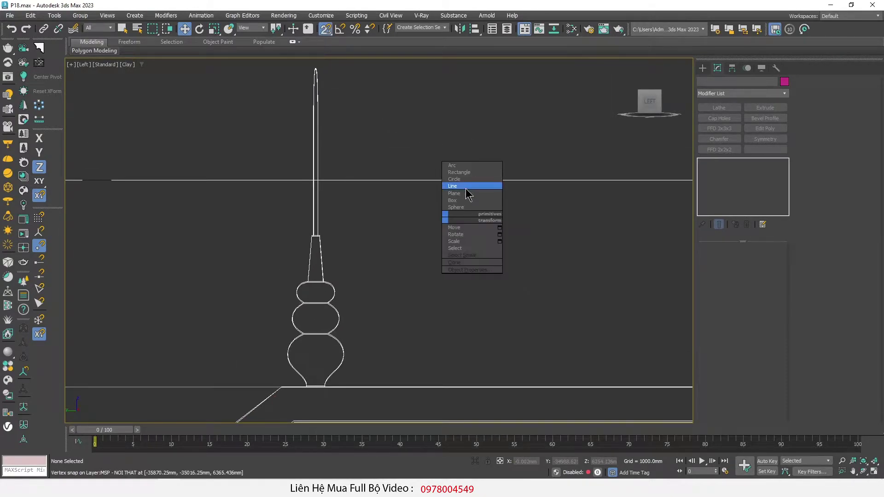
{"action": "left_click", "coordinate": [466, 186]}
{"action": "scroll", "coordinate": [322, 369], "scroll_direction": "up", "scroll_amount": 5}
{"action": "left_click", "coordinate": [322, 348]}
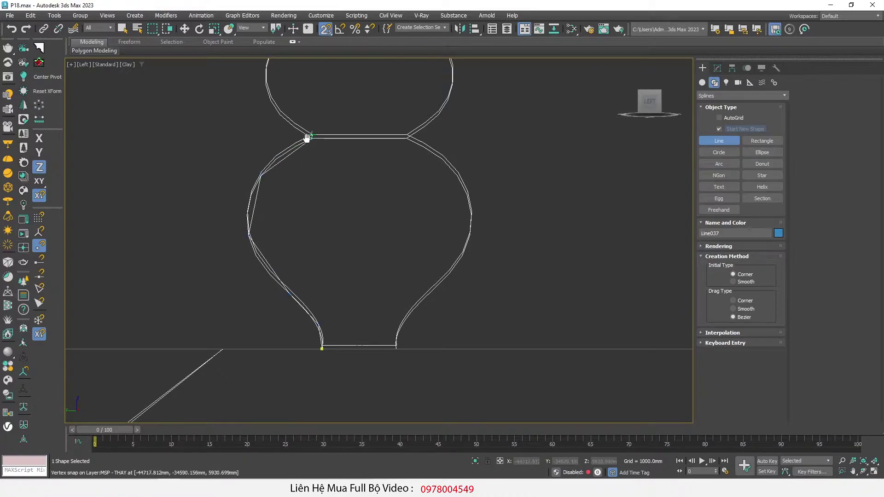
Continue the profile up the neck to the pointed tip and finish the line.
{"action": "middle_click_drag", "start_coordinate": [307, 138], "coordinate": [267, 204]}
{"action": "middle_click_drag", "start_coordinate": [304, 167], "coordinate": [283, 286]}
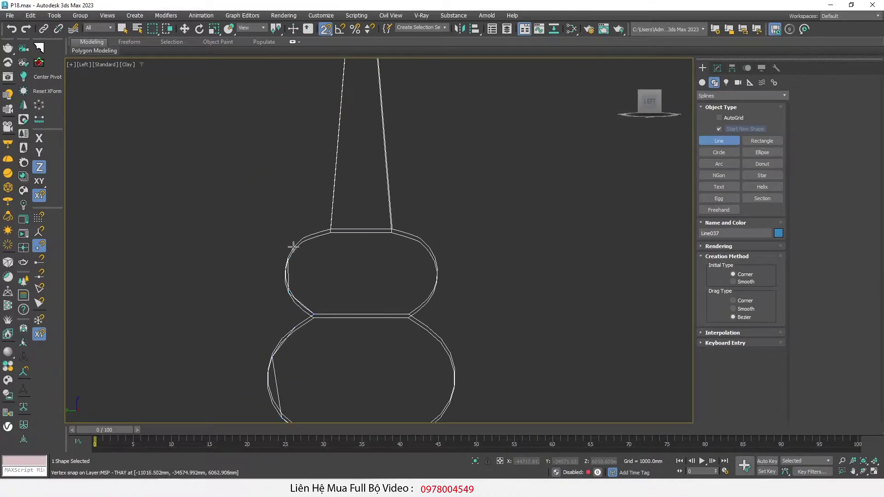
{"action": "middle_click_drag", "start_coordinate": [330, 230], "coordinate": [311, 210]}
{"action": "left_click", "coordinate": [324, 198]}
{"action": "scroll", "coordinate": [316, 109], "scroll_direction": "down", "scroll_amount": 2}
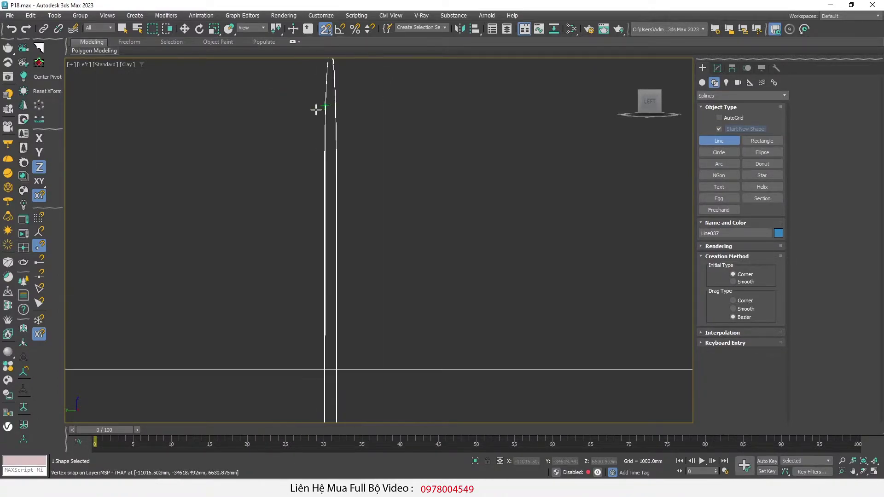
{"action": "middle_click_drag", "start_coordinate": [316, 108], "coordinate": [312, 301]}
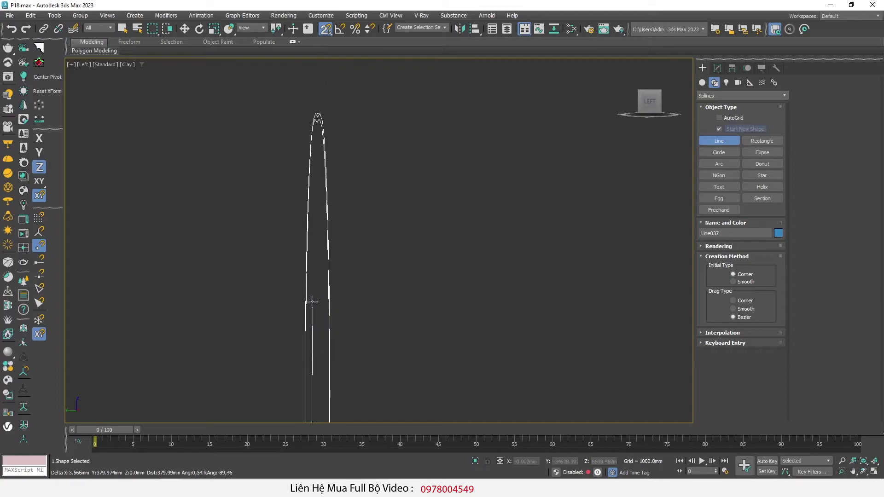
{"action": "left_click", "coordinate": [318, 110]}
{"action": "right_click", "coordinate": [317, 110]}
{"action": "scroll", "coordinate": [317, 109], "scroll_direction": "down", "scroll_amount": 3}
{"action": "left_click", "coordinate": [718, 68]}
Apply a Lathe modifier to the finial profile Line037.
{"action": "scroll", "coordinate": [530, 198], "scroll_direction": "down", "scroll_amount": 3}
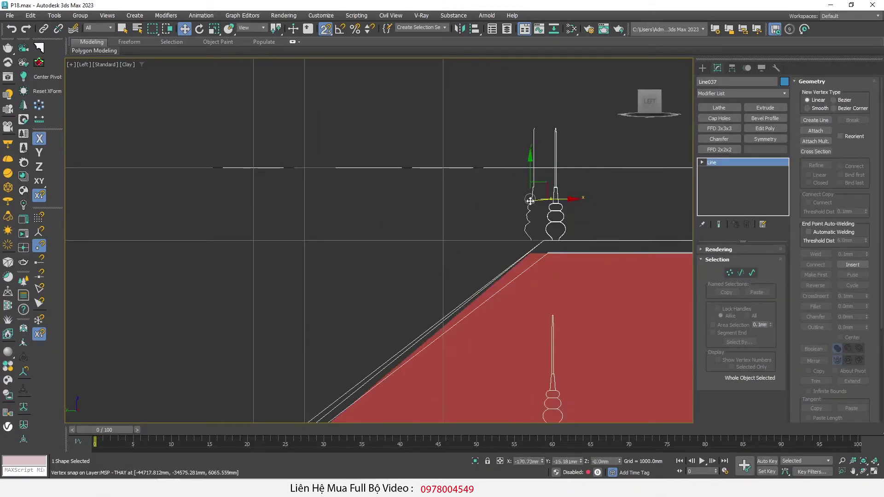
{"action": "middle_click_drag", "start_coordinate": [530, 198], "coordinate": [483, 269]}
{"action": "scroll", "coordinate": [483, 269], "scroll_direction": "up", "scroll_amount": 3}
{"action": "left_click", "coordinate": [727, 109]}
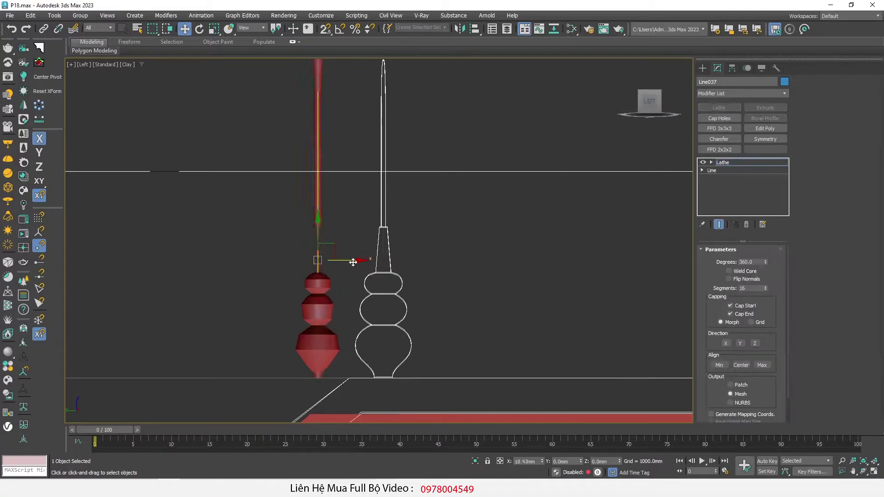
{"action": "mouse_move", "coordinate": [341, 259]}
{"action": "left_mouse_down"}
{"action": "mouse_move", "coordinate": [395, 260]}
{"action": "mouse_move", "coordinate": [307, 260]}
{"action": "left_mouse_up"}
{"action": "scroll", "coordinate": [257, 359], "scroll_direction": "up", "scroll_amount": 3}
At the line's Vertex level, set the bottom bulb vertex to Smooth.
{"action": "left_click", "coordinate": [702, 171]}
{"action": "left_click", "coordinate": [719, 178]}
{"action": "scroll", "coordinate": [276, 401], "scroll_direction": "up", "scroll_amount": 3}
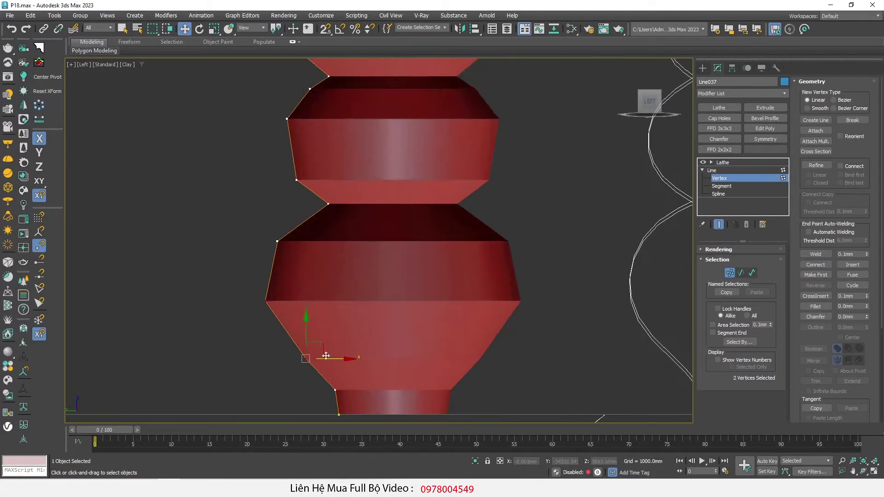
{"action": "left_click", "coordinate": [265, 301]}
{"action": "right_click", "coordinate": [364, 291]}
{"action": "left_click", "coordinate": [355, 257]}
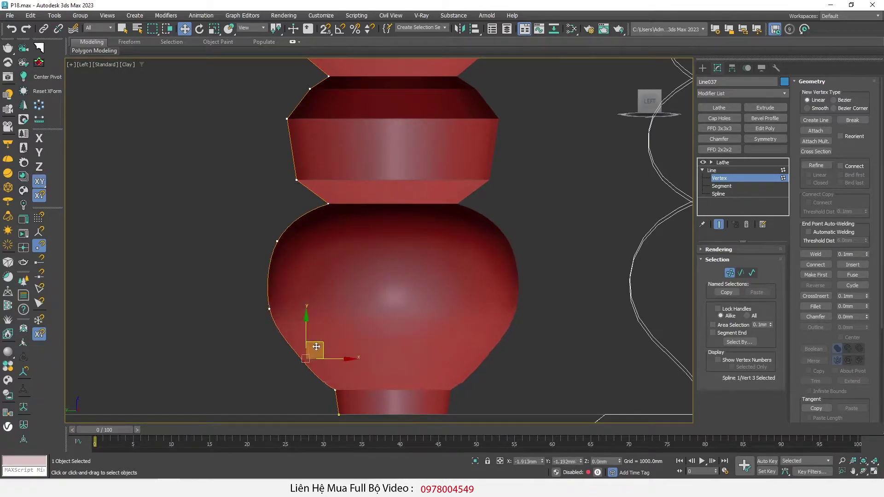
{"action": "key", "text": "F4"}
Smooth the middle bulb vertices and move them to refine its curves.
{"action": "middle_click_drag", "start_coordinate": [296, 286], "coordinate": [296, 350]}
{"action": "scroll", "coordinate": [297, 128], "scroll_direction": "up", "scroll_amount": 2}
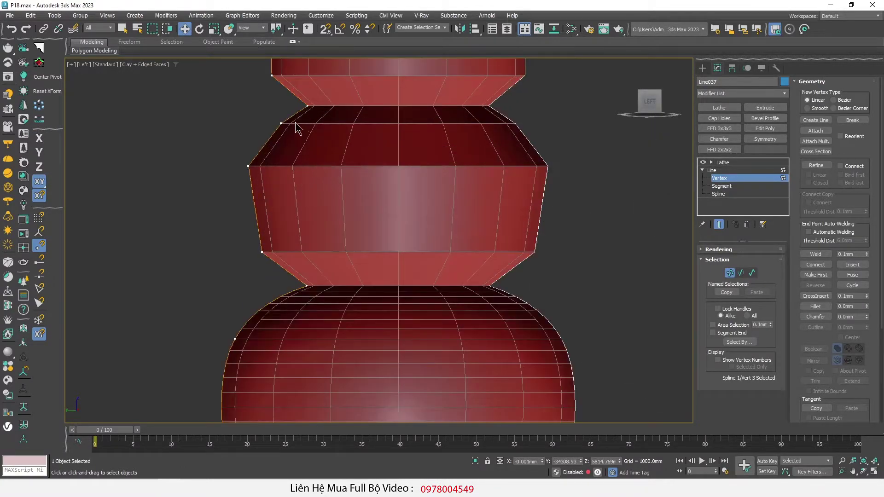
{"action": "right_click", "coordinate": [376, 177]}
{"action": "left_click", "coordinate": [401, 171]}
{"action": "scroll", "coordinate": [379, 178], "scroll_direction": "up", "scroll_amount": 2}
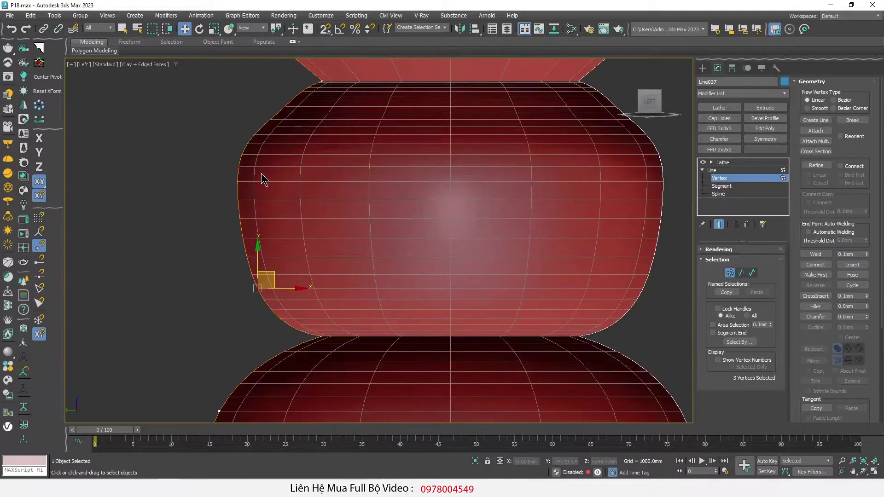
{"action": "left_click", "coordinate": [239, 165]}
{"action": "left_click_drag", "start_coordinate": [255, 150], "coordinate": [260, 160]}
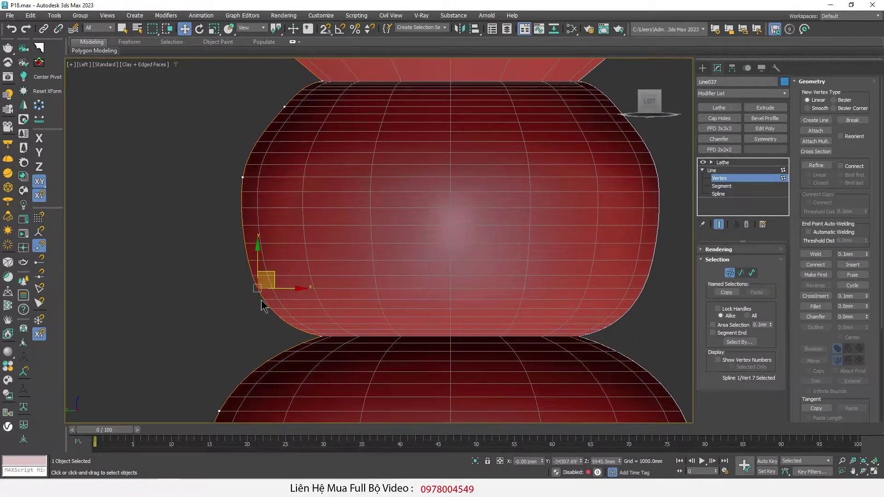
{"action": "left_click_drag", "start_coordinate": [275, 273], "coordinate": [276, 264]}
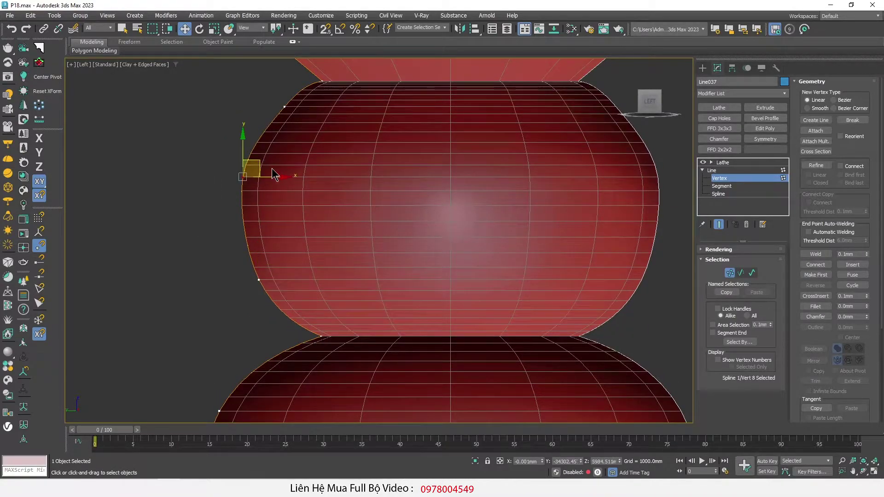
{"action": "left_click_drag", "start_coordinate": [261, 162], "coordinate": [264, 162]}
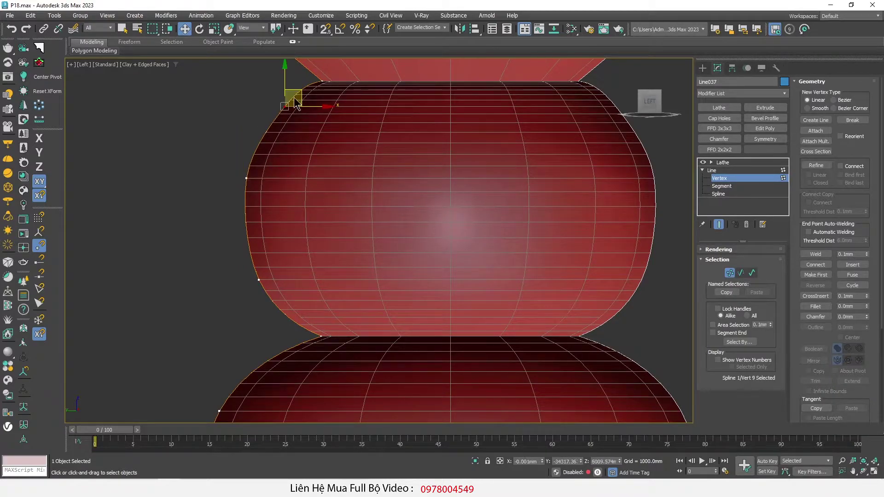
Reshape the top bulb by moving its outline vertices to round it out.
{"action": "scroll", "coordinate": [295, 91], "scroll_direction": "down", "scroll_amount": 5}
{"action": "left_click_drag", "start_coordinate": [265, 246], "coordinate": [297, 276]}
{"action": "scroll", "coordinate": [277, 258], "scroll_direction": "up", "scroll_amount": 5}
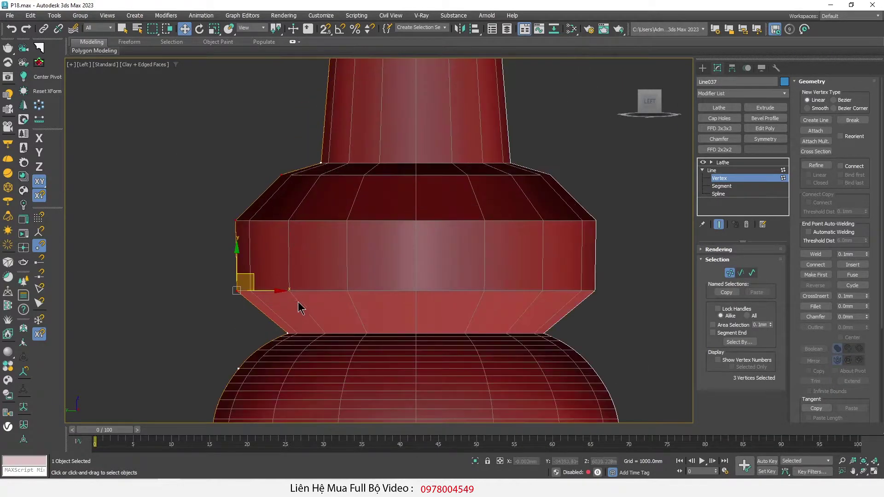
{"action": "scroll", "coordinate": [264, 242], "scroll_direction": "up", "scroll_amount": 2}
{"action": "scroll", "coordinate": [264, 242], "scroll_direction": "up", "scroll_amount": 1}
{"action": "left_click", "coordinate": [233, 203]}
{"action": "left_click_drag", "start_coordinate": [207, 322], "coordinate": [244, 290]}
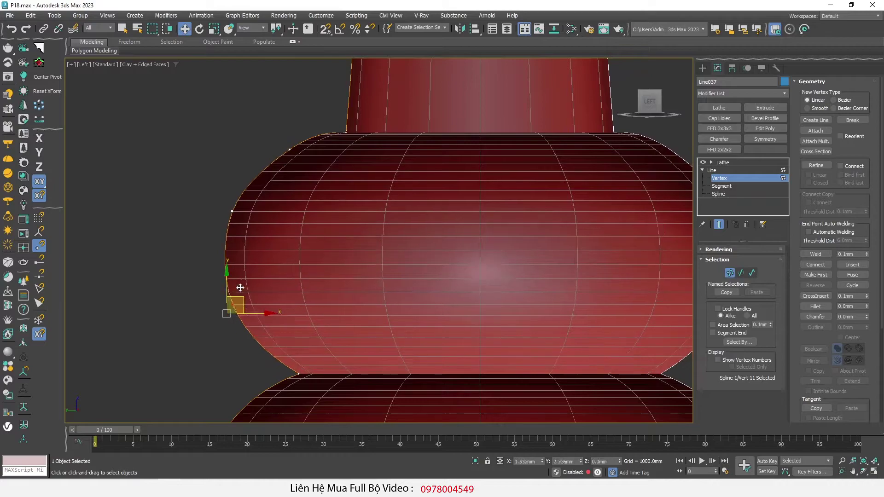
{"action": "scroll", "coordinate": [307, 110], "scroll_direction": "up", "scroll_amount": 3}
{"action": "scroll", "coordinate": [262, 148], "scroll_direction": "down", "scroll_amount": 5}
{"action": "scroll", "coordinate": [267, 257], "scroll_direction": "up", "scroll_amount": 2}
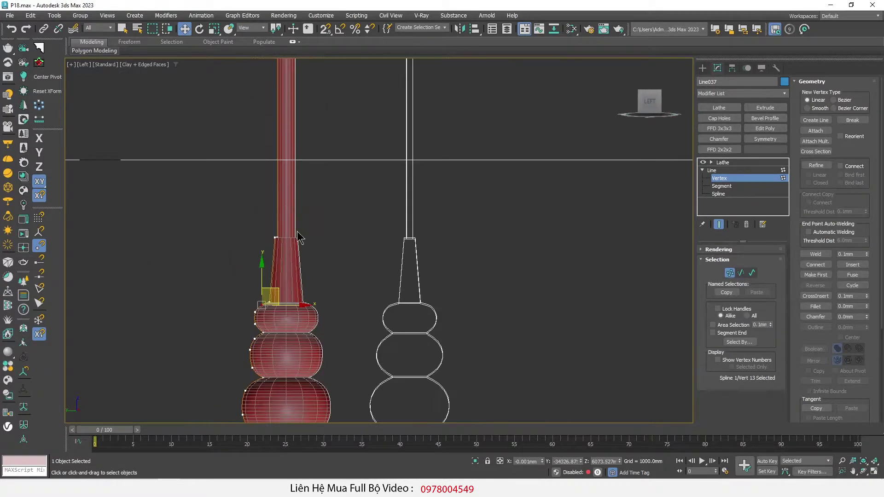
{"action": "scroll", "coordinate": [266, 256], "scroll_direction": "up", "scroll_amount": 2}
Try smoothing the tip vertices, then undo it to keep the tip sharply pointed.
{"action": "left_click_drag", "start_coordinate": [259, 241], "coordinate": [298, 323]}
{"action": "scroll", "coordinate": [281, 331], "scroll_direction": "up", "scroll_amount": 3}
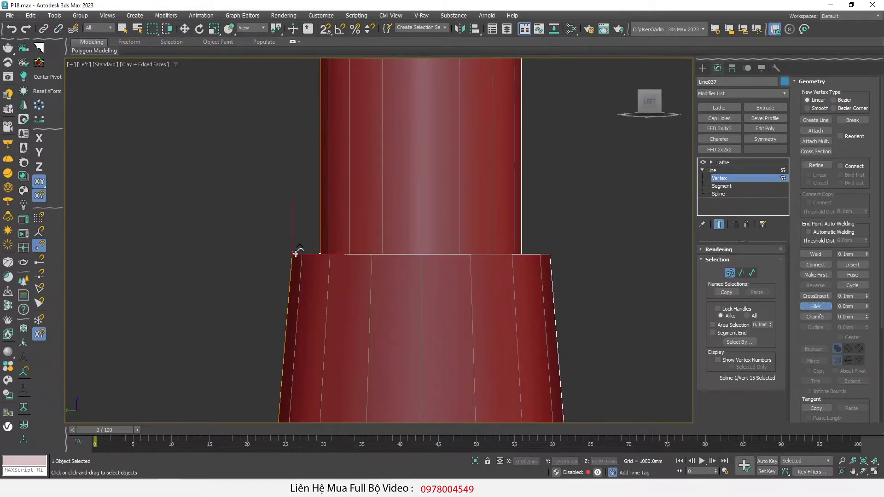
{"action": "scroll", "coordinate": [296, 250], "scroll_direction": "down", "scroll_amount": 5}
{"action": "scroll", "coordinate": [360, 194], "scroll_direction": "up", "scroll_amount": 5}
{"action": "left_click", "coordinate": [341, 219]}
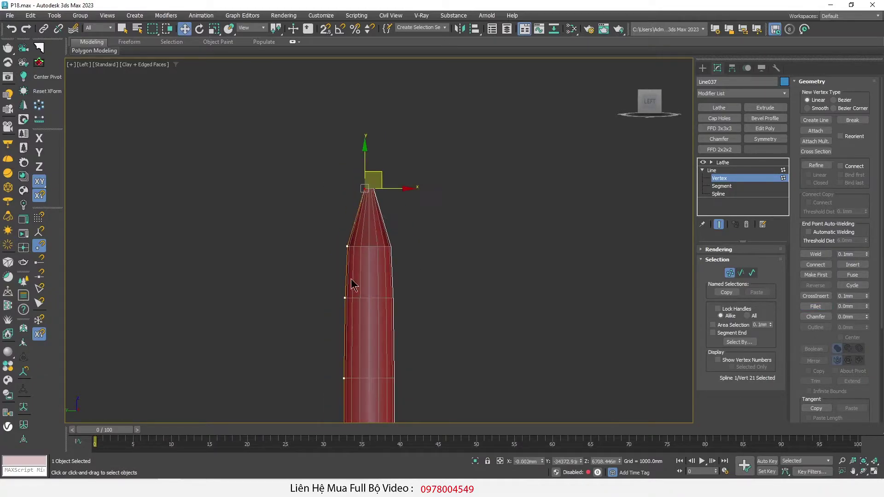
{"action": "right_click", "coordinate": [400, 290]}
{"action": "left_click", "coordinate": [381, 245]}
{"action": "left_click", "coordinate": [343, 198]}
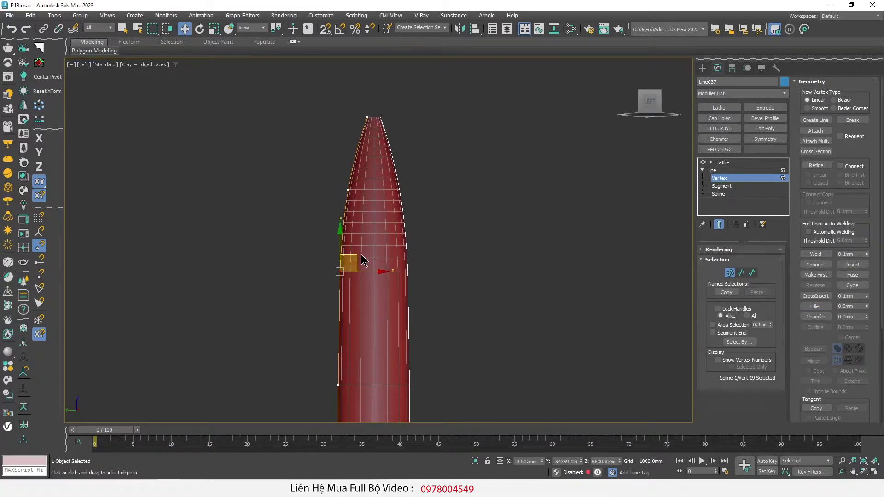
{"action": "key", "text": "ctrl+z"}
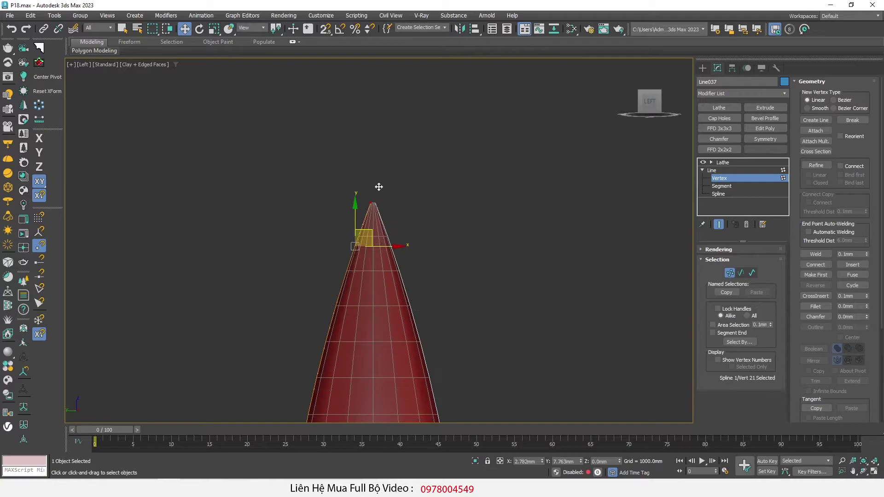
{"action": "scroll", "coordinate": [379, 187], "scroll_direction": "down", "scroll_amount": 3}
Convert the lathed finial to Editable Poly and move it onto its roof outline position.
{"action": "left_click", "coordinate": [723, 162]}
{"action": "left_click", "coordinate": [765, 128]}
{"action": "scroll", "coordinate": [354, 304], "scroll_direction": "down", "scroll_amount": 2}
{"action": "key", "text": "F4"}
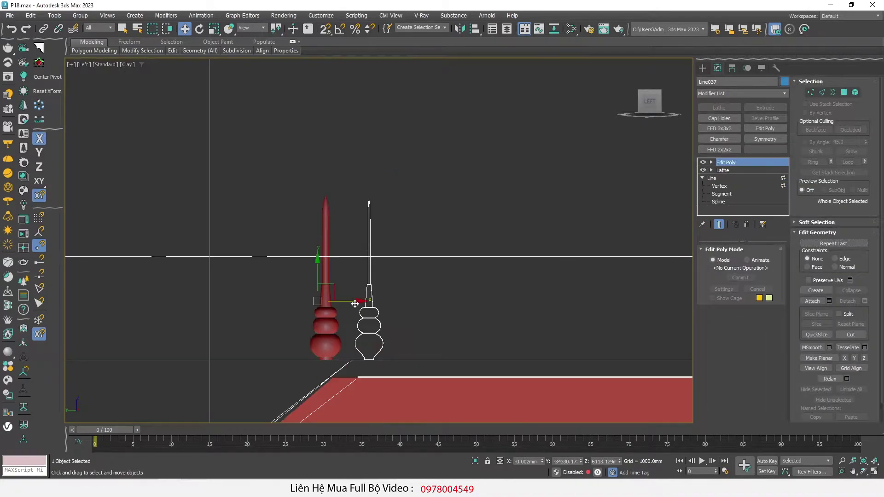
{"action": "left_click_drag", "start_coordinate": [355, 304], "coordinate": [386, 312]}
{"action": "scroll", "coordinate": [361, 281], "scroll_direction": "down", "scroll_amount": 5}
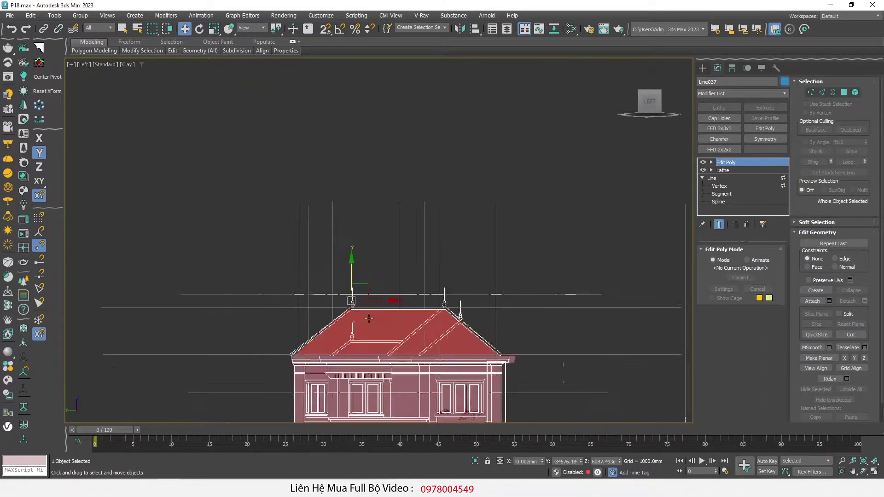
{"action": "scroll", "coordinate": [361, 281], "scroll_direction": "up", "scroll_amount": 1}
Copy the finial to the next roof peak and across the roof plan in top view.
{"action": "left_click_drag", "start_coordinate": [318, 255], "coordinate": [470, 276], "text": "shift"}
{"action": "left_click", "coordinate": [443, 283]}
{"action": "scroll", "coordinate": [323, 263], "scroll_direction": "up", "scroll_amount": 3}
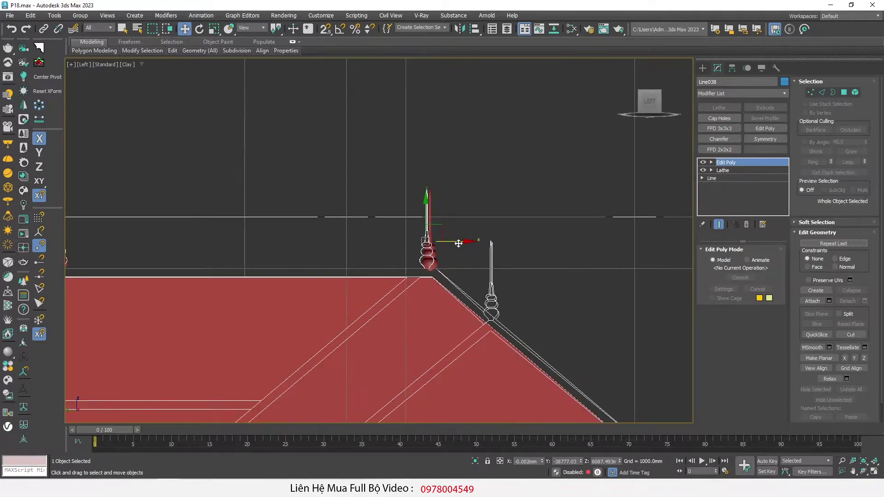
{"action": "scroll", "coordinate": [322, 262], "scroll_direction": "down", "scroll_amount": 3}
{"action": "middle_click_drag", "start_coordinate": [323, 277], "coordinate": [301, 317], "text": "alt"}
{"action": "key", "text": "t"}
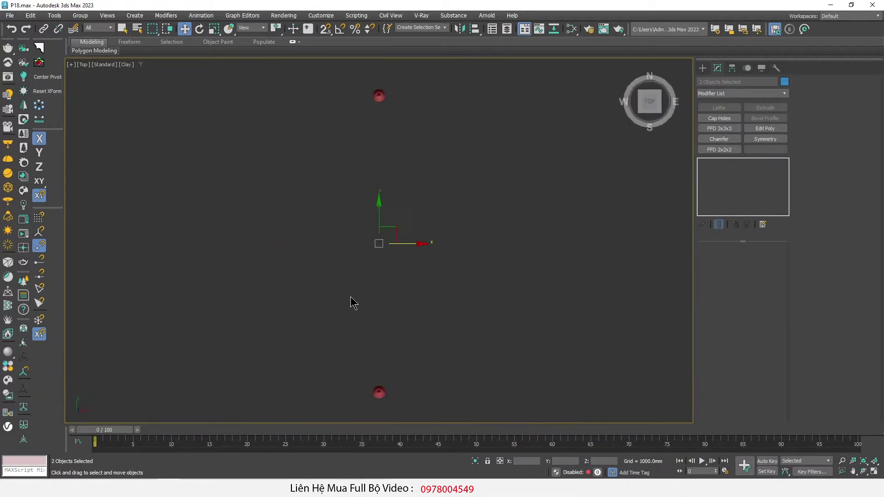
{"action": "scroll", "coordinate": [357, 282], "scroll_direction": "up", "scroll_amount": 8}
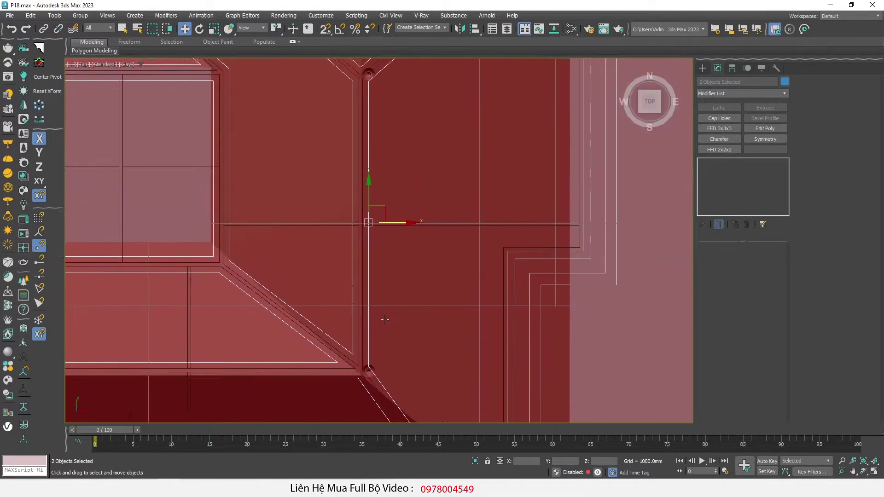
{"action": "scroll", "coordinate": [400, 250], "scroll_direction": "down", "scroll_amount": 2}
{"action": "scroll", "coordinate": [330, 253], "scroll_direction": "down", "scroll_amount": 3}
{"action": "scroll", "coordinate": [479, 229], "scroll_direction": "up", "scroll_amount": 2}
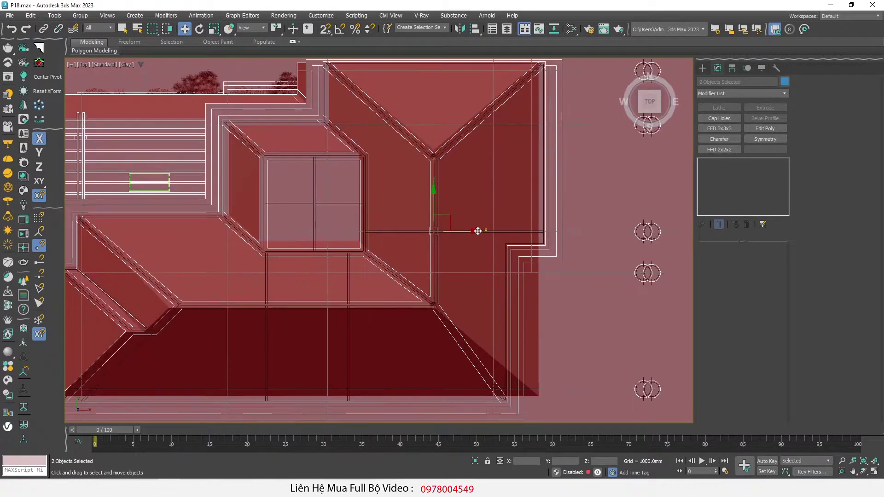
{"action": "left_click_drag", "start_coordinate": [479, 228], "coordinate": [481, 230], "text": "shift"}
{"action": "left_click", "coordinate": [479, 282]}
Settle the copied finials onto the roof ridge in the side view.
{"action": "middle_click_drag", "start_coordinate": [479, 282], "coordinate": [460, 322], "text": "alt"}
{"action": "key", "text": "l"}
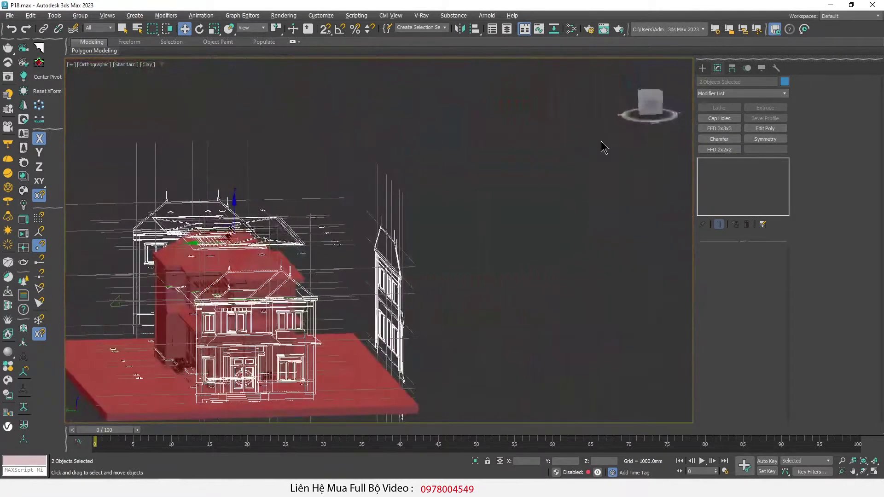
{"action": "scroll", "coordinate": [273, 236], "scroll_direction": "up", "scroll_amount": 5}
{"action": "scroll", "coordinate": [275, 221], "scroll_direction": "up", "scroll_amount": 3}
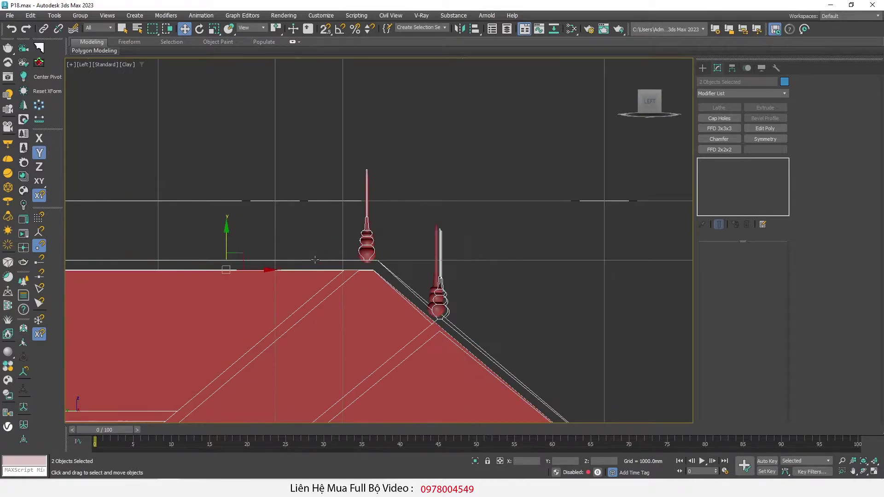
{"action": "left_click_drag", "start_coordinate": [237, 247], "coordinate": [247, 261]}
{"action": "scroll", "coordinate": [246, 258], "scroll_direction": "down", "scroll_amount": 5}
{"action": "left_click", "coordinate": [357, 247]}
{"action": "scroll", "coordinate": [262, 243], "scroll_direction": "up", "scroll_amount": 5}
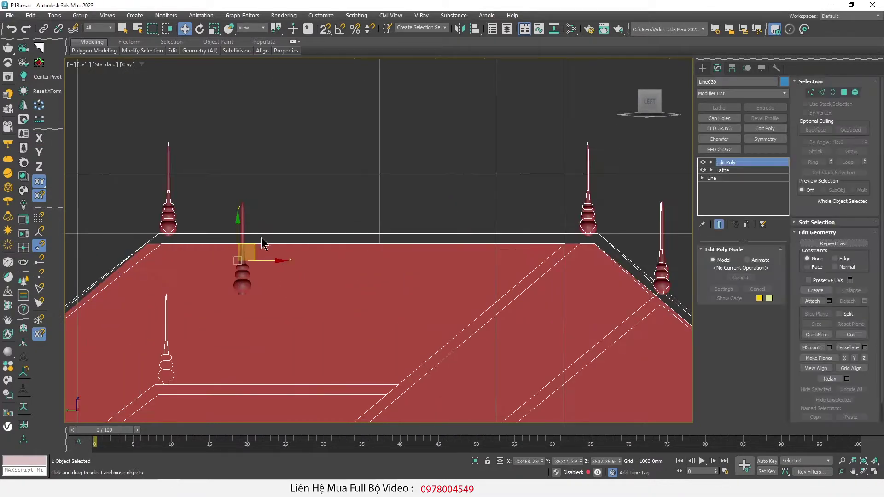
Orbit from the roof plan to elevation and corner views to inspect the finials.
{"action": "key", "text": "t"}
{"action": "scroll", "coordinate": [368, 288], "scroll_direction": "down", "scroll_amount": 5}
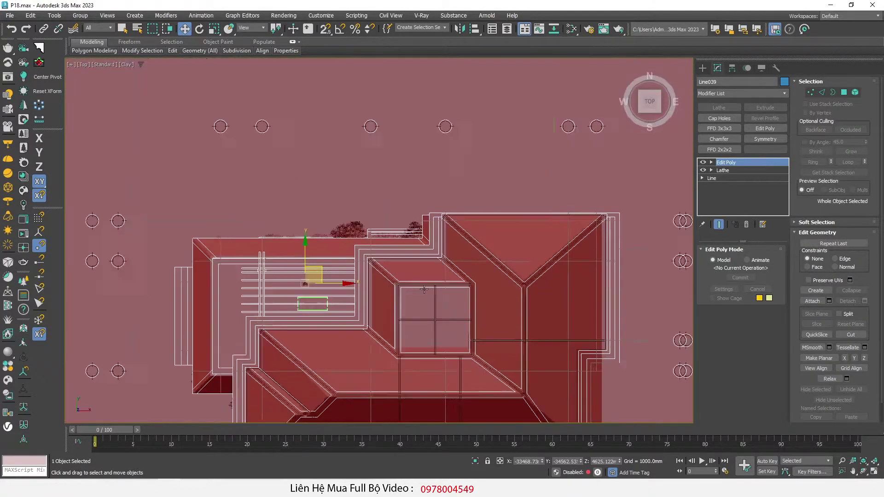
{"action": "scroll", "coordinate": [395, 286], "scroll_direction": "up", "scroll_amount": 2}
{"action": "scroll", "coordinate": [400, 284], "scroll_direction": "up", "scroll_amount": 3}
{"action": "scroll", "coordinate": [401, 284], "scroll_direction": "down", "scroll_amount": 1}
{"action": "scroll", "coordinate": [322, 284], "scroll_direction": "down", "scroll_amount": 4}
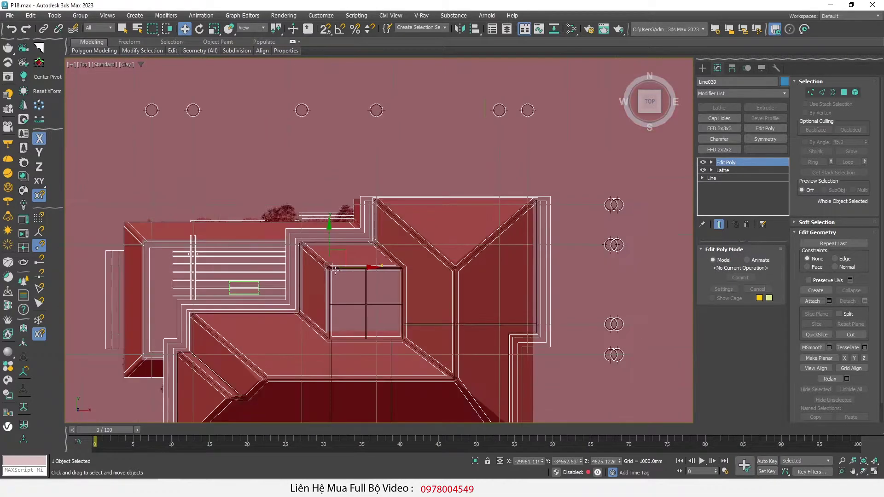
{"action": "scroll", "coordinate": [247, 284], "scroll_direction": "up", "scroll_amount": 6}
{"action": "scroll", "coordinate": [249, 272], "scroll_direction": "down", "scroll_amount": 6}
{"action": "middle_click_drag", "start_coordinate": [248, 272], "coordinate": [371, 198], "text": "alt"}
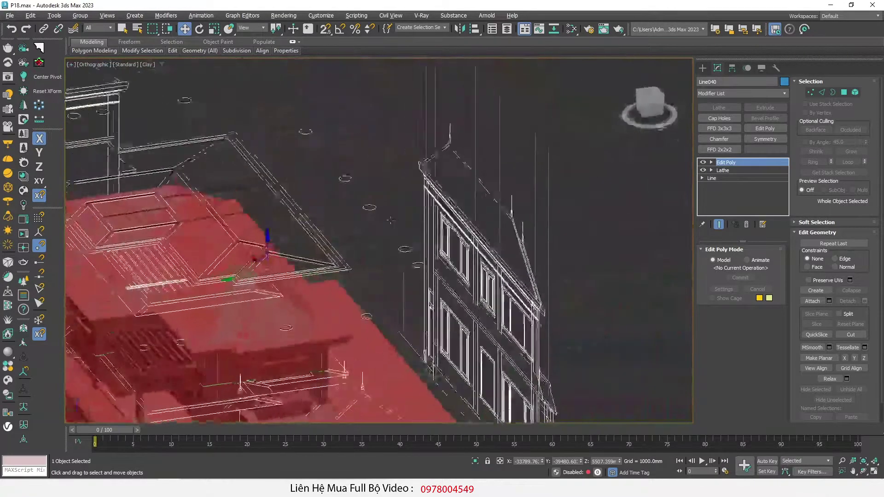
{"action": "mouse_move", "coordinate": [348, 238]}
{"action": "middle_mouse_down", "text": "alt"}
{"action": "mouse_move", "coordinate": [346, 262]}
{"action": "mouse_move", "coordinate": [281, 189]}
{"action": "middle_mouse_up", "text": "alt"}
{"action": "scroll", "coordinate": [346, 263], "scroll_direction": "up", "scroll_amount": 5}
{"action": "scroll", "coordinate": [345, 263], "scroll_direction": "up", "scroll_amount": 4}
{"action": "scroll", "coordinate": [345, 263], "scroll_direction": "down", "scroll_amount": 6}
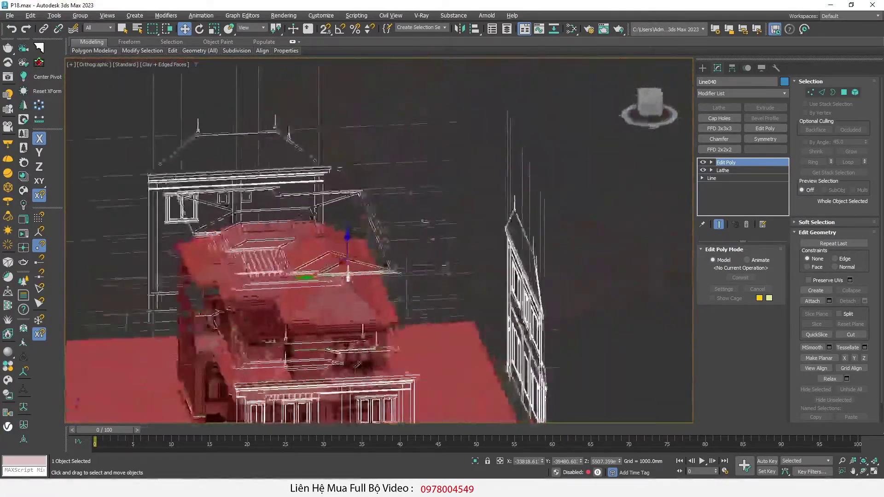
{"action": "scroll", "coordinate": [281, 189], "scroll_direction": "up", "scroll_amount": 3}
{"action": "scroll", "coordinate": [674, 152], "scroll_direction": "down", "scroll_amount": 5}
{"action": "middle_click_drag", "start_coordinate": [486, 175], "coordinate": [469, 260], "text": "alt"}
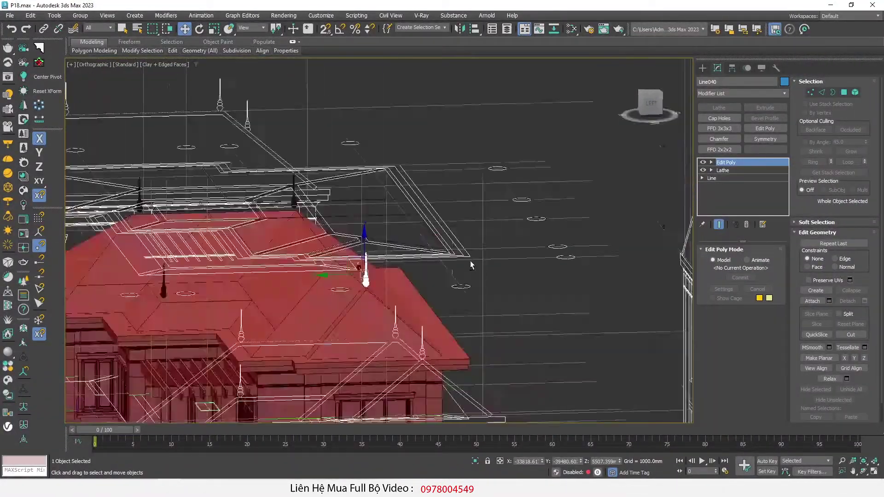
{"action": "scroll", "coordinate": [469, 260], "scroll_direction": "up", "scroll_amount": 3}
Select the Line040 roof finial and check it from a front view.
{"action": "left_click", "coordinate": [417, 143]}
{"action": "scroll", "coordinate": [415, 158], "scroll_direction": "down", "scroll_amount": 4}
{"action": "left_click", "coordinate": [415, 158]}
{"action": "left_click", "coordinate": [478, 290]}
{"action": "scroll", "coordinate": [478, 290], "scroll_direction": "up", "scroll_amount": 4}
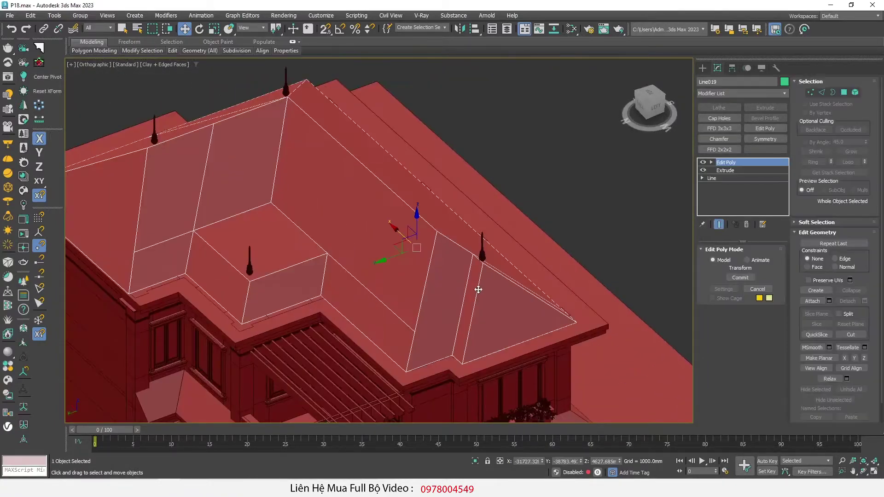
{"action": "scroll", "coordinate": [479, 258], "scroll_direction": "up", "scroll_amount": 3}
{"action": "scroll", "coordinate": [479, 243], "scroll_direction": "up", "scroll_amount": 3}
{"action": "mouse_move", "coordinate": [479, 243]}
{"action": "middle_mouse_down", "text": "alt"}
{"action": "mouse_move", "coordinate": [481, 168]}
{"action": "mouse_move", "coordinate": [468, 242]}
{"action": "mouse_move", "coordinate": [485, 244]}
{"action": "mouse_move", "coordinate": [495, 278]}
{"action": "middle_mouse_up", "text": "alt"}
{"action": "scroll", "coordinate": [471, 179], "scroll_direction": "down", "scroll_amount": 4}
{"action": "scroll", "coordinate": [485, 245], "scroll_direction": "down", "scroll_amount": 3}
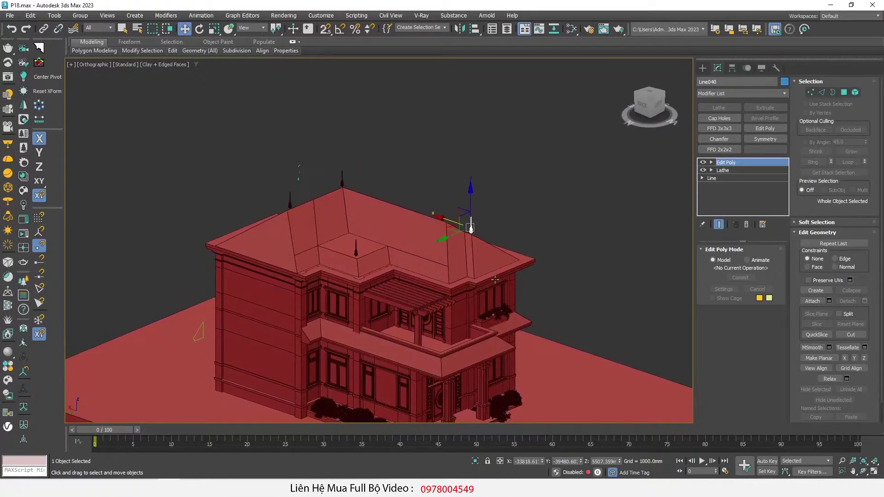
{"action": "scroll", "coordinate": [476, 293], "scroll_direction": "up", "scroll_amount": 2}
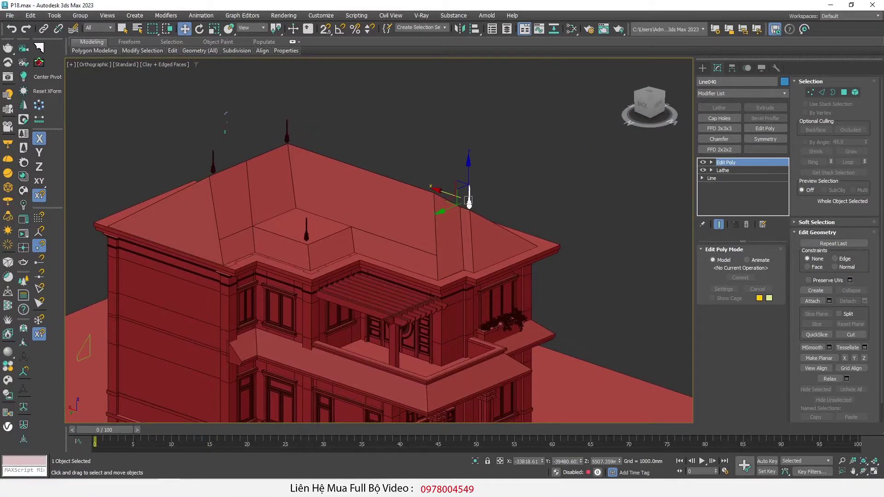
{"action": "scroll", "coordinate": [469, 202], "scroll_direction": "down", "scroll_amount": 2}
{"action": "scroll", "coordinate": [285, 223], "scroll_direction": "up", "scroll_amount": 6}
Attach the neighbouring window frame to Object014 using the quad-menu Attach.
{"action": "left_click", "coordinate": [286, 223]}
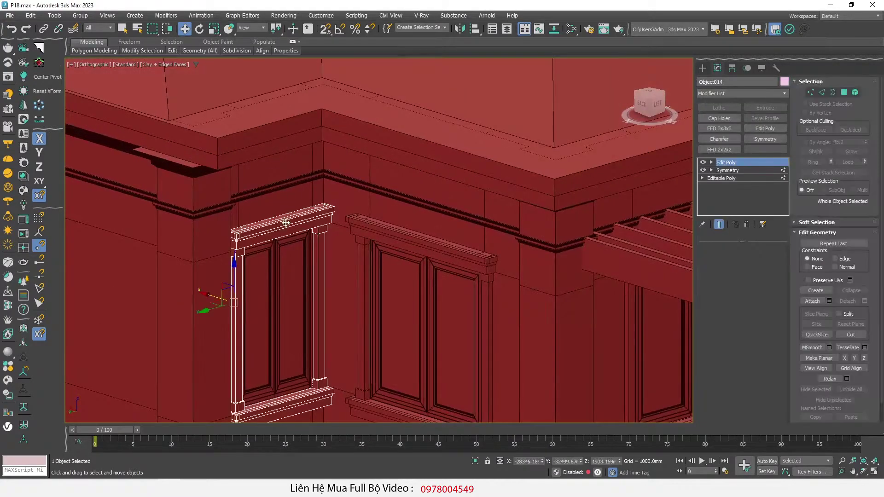
{"action": "right_click", "coordinate": [343, 221]}
{"action": "left_click", "coordinate": [316, 147]}
{"action": "left_click", "coordinate": [364, 258]}
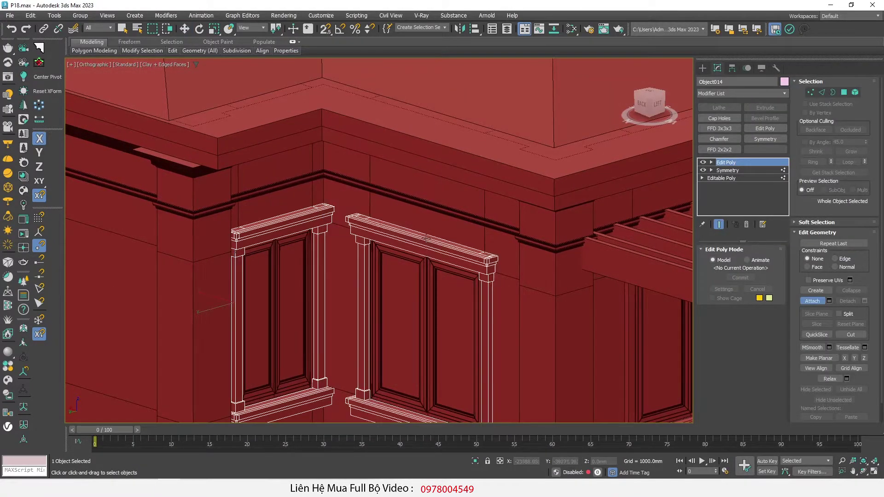
{"action": "scroll", "coordinate": [342, 208], "scroll_direction": "down", "scroll_amount": 5}
{"action": "scroll", "coordinate": [342, 208], "scroll_direction": "up", "scroll_amount": 5}
{"action": "scroll", "coordinate": [414, 221], "scroll_direction": "down", "scroll_amount": 3}
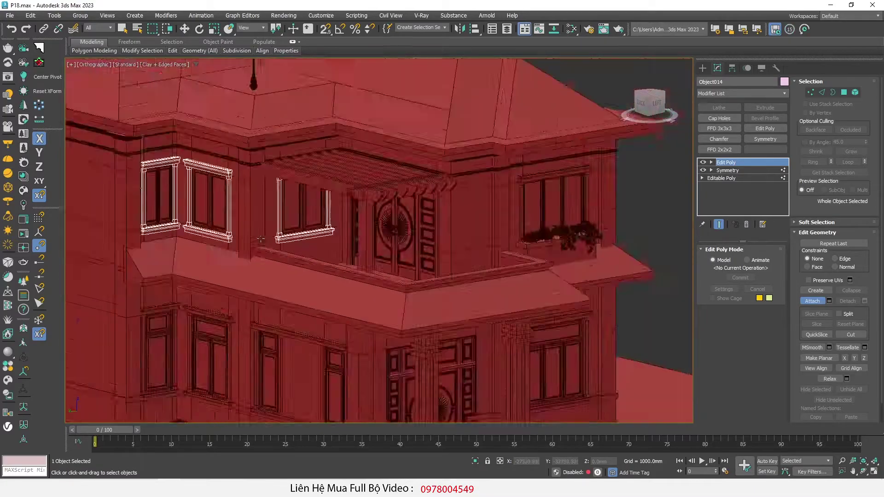
{"action": "scroll", "coordinate": [442, 230], "scroll_direction": "down", "scroll_amount": 2}
{"action": "scroll", "coordinate": [459, 233], "scroll_direction": "up", "scroll_amount": 6}
{"action": "scroll", "coordinate": [459, 233], "scroll_direction": "up", "scroll_amount": 2}
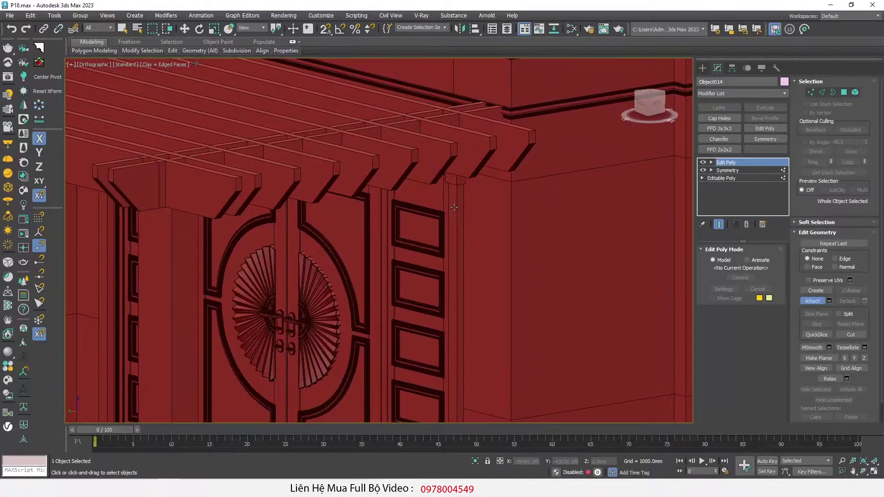
{"action": "scroll", "coordinate": [454, 207], "scroll_direction": "down", "scroll_amount": 6}
Orbit round to the front of the house to reach the remaining window frames.
{"action": "mouse_move", "coordinate": [442, 221]}
{"action": "middle_mouse_down", "text": "alt"}
{"action": "mouse_move", "coordinate": [424, 213]}
{"action": "mouse_move", "coordinate": [410, 248]}
{"action": "middle_mouse_up", "text": "alt"}
{"action": "scroll", "coordinate": [424, 213], "scroll_direction": "up", "scroll_amount": 6}
{"action": "scroll", "coordinate": [410, 248], "scroll_direction": "down", "scroll_amount": 4}
{"action": "scroll", "coordinate": [392, 295], "scroll_direction": "up", "scroll_amount": 4}
{"action": "scroll", "coordinate": [392, 295], "scroll_direction": "down", "scroll_amount": 4}
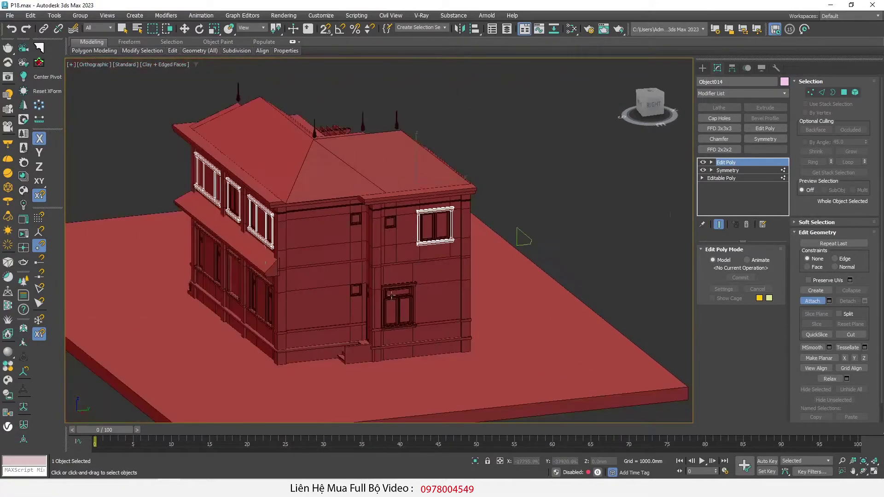
{"action": "scroll", "coordinate": [392, 295], "scroll_direction": "up", "scroll_amount": 4}
{"action": "scroll", "coordinate": [392, 295], "scroll_direction": "down", "scroll_amount": 2}
{"action": "mouse_move", "coordinate": [392, 295]}
{"action": "middle_mouse_down", "text": "alt"}
{"action": "mouse_move", "coordinate": [224, 251]}
{"action": "mouse_move", "coordinate": [339, 268]}
{"action": "middle_mouse_up", "text": "alt"}
{"action": "scroll", "coordinate": [224, 251], "scroll_direction": "up", "scroll_amount": 5}
{"action": "scroll", "coordinate": [224, 251], "scroll_direction": "down", "scroll_amount": 2}
{"action": "scroll", "coordinate": [224, 251], "scroll_direction": "down", "scroll_amount": 2}
{"action": "scroll", "coordinate": [224, 252], "scroll_direction": "down", "scroll_amount": 3}
{"action": "scroll", "coordinate": [339, 268], "scroll_direction": "up", "scroll_amount": 7}
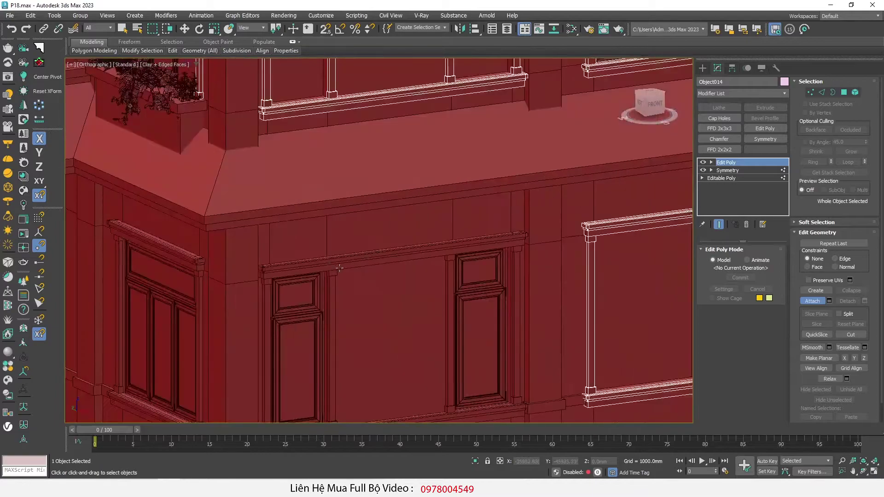
{"action": "scroll", "coordinate": [173, 251], "scroll_direction": "down", "scroll_amount": 5}
Turn the view to bring more window heads into sight.
{"action": "middle_click_drag", "start_coordinate": [173, 251], "coordinate": [479, 236], "text": "alt"}
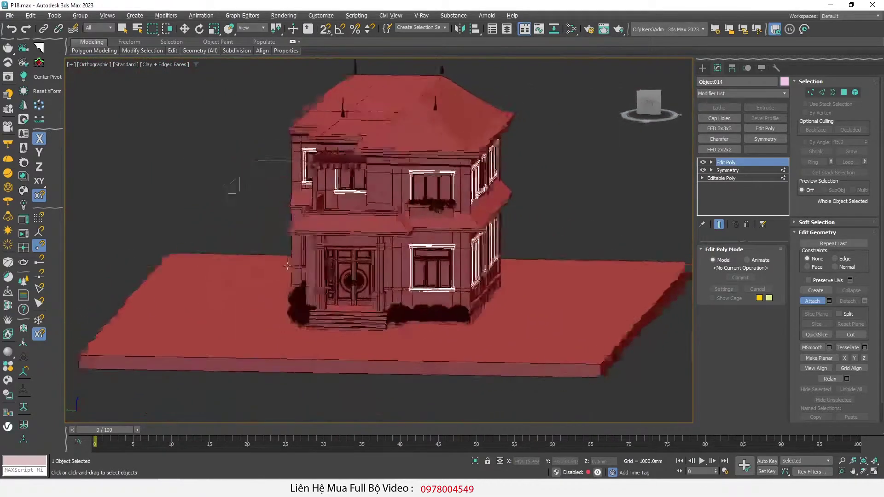
{"action": "scroll", "coordinate": [480, 235], "scroll_direction": "up", "scroll_amount": 2}
{"action": "scroll", "coordinate": [479, 235], "scroll_direction": "up", "scroll_amount": 4}
{"action": "scroll", "coordinate": [381, 285], "scroll_direction": "up", "scroll_amount": 4}
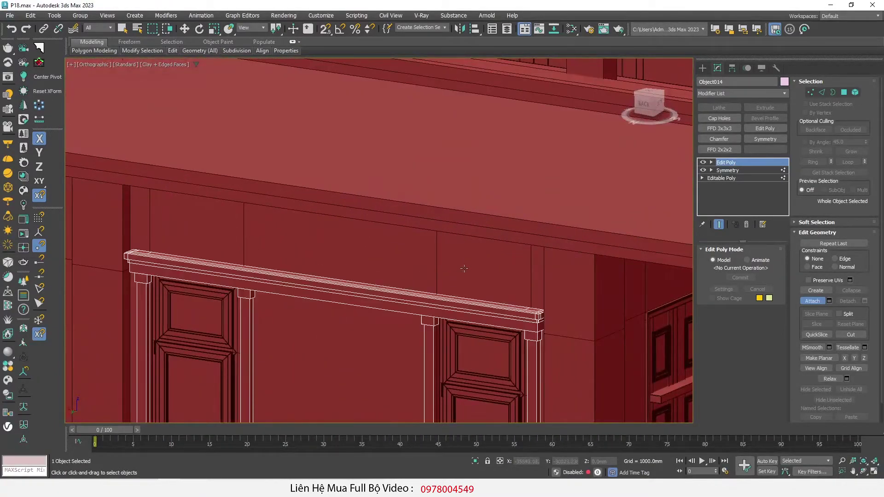
{"action": "scroll", "coordinate": [464, 269], "scroll_direction": "down", "scroll_amount": 3}
{"action": "mouse_move", "coordinate": [465, 268]}
{"action": "middle_mouse_down", "text": "alt"}
{"action": "mouse_move", "coordinate": [272, 262]}
{"action": "mouse_move", "coordinate": [368, 221]}
{"action": "mouse_move", "coordinate": [467, 197]}
{"action": "mouse_move", "coordinate": [244, 237]}
{"action": "middle_mouse_up", "text": "alt"}
{"action": "scroll", "coordinate": [163, 225], "scroll_direction": "down", "scroll_amount": 8}
{"action": "scroll", "coordinate": [254, 249], "scroll_direction": "up", "scroll_amount": 5}
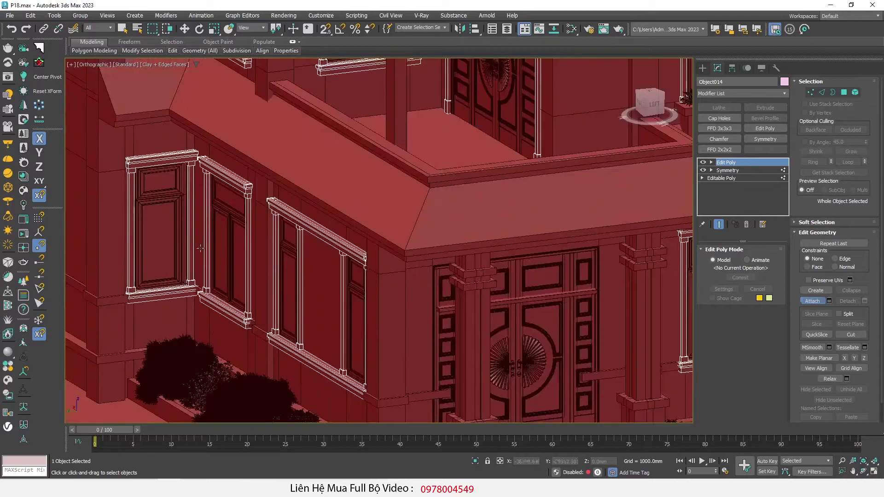
Add a Chamfer to Object014: Smooth Chamfers Only, Amount 3 mm, Segments 0.
{"action": "key", "text": "w"}
{"action": "left_click", "coordinate": [719, 139]}
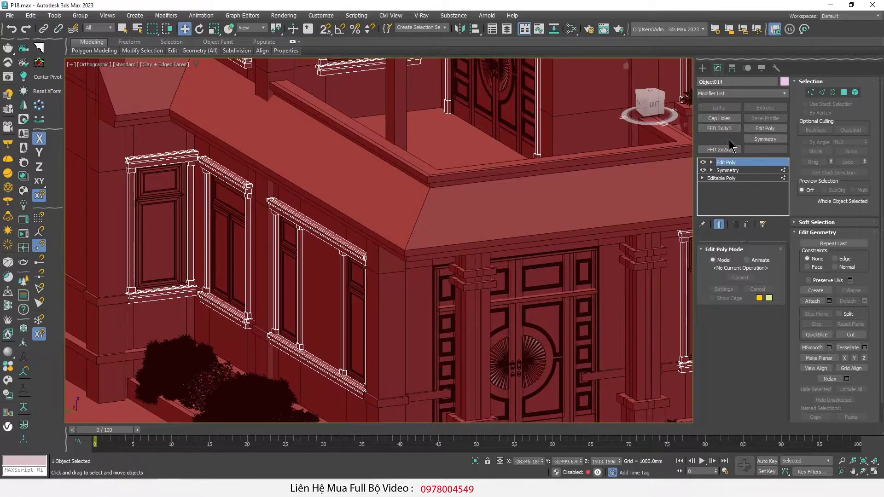
{"action": "left_click", "coordinate": [844, 144]}
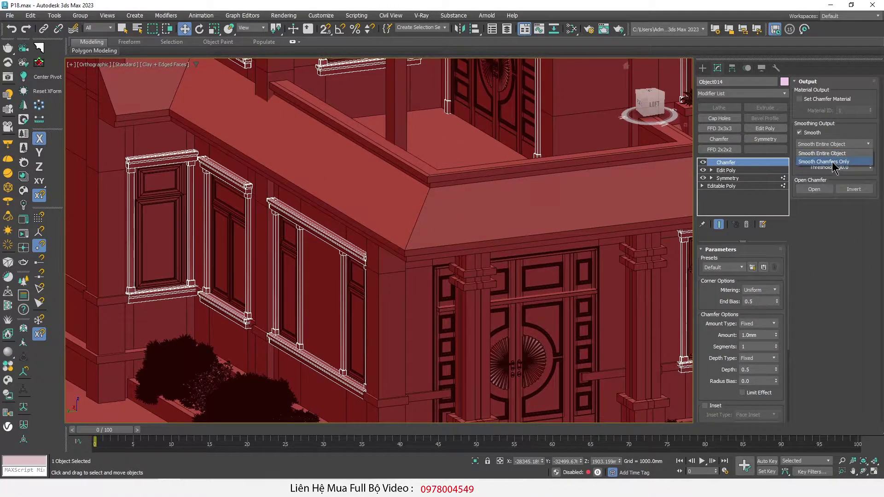
{"action": "left_click", "coordinate": [833, 157]}
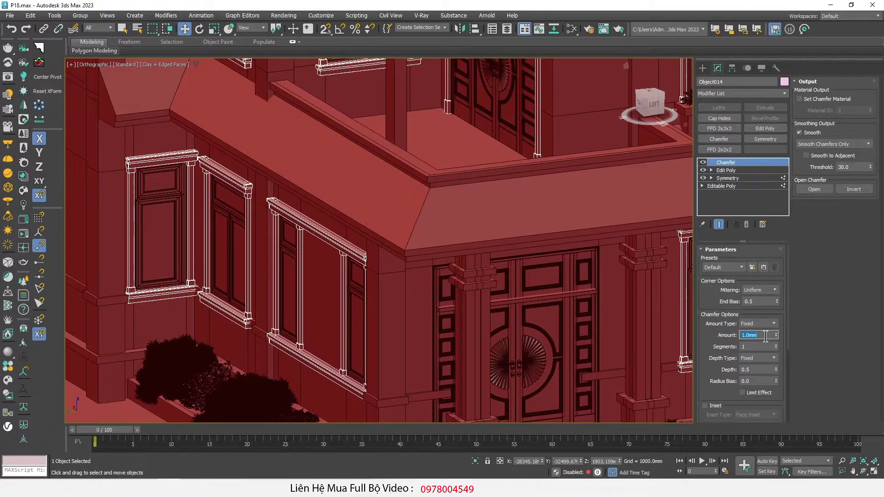
{"action": "type", "text": "3"}
{"action": "scroll", "coordinate": [354, 238], "scroll_direction": "up", "scroll_amount": 8}
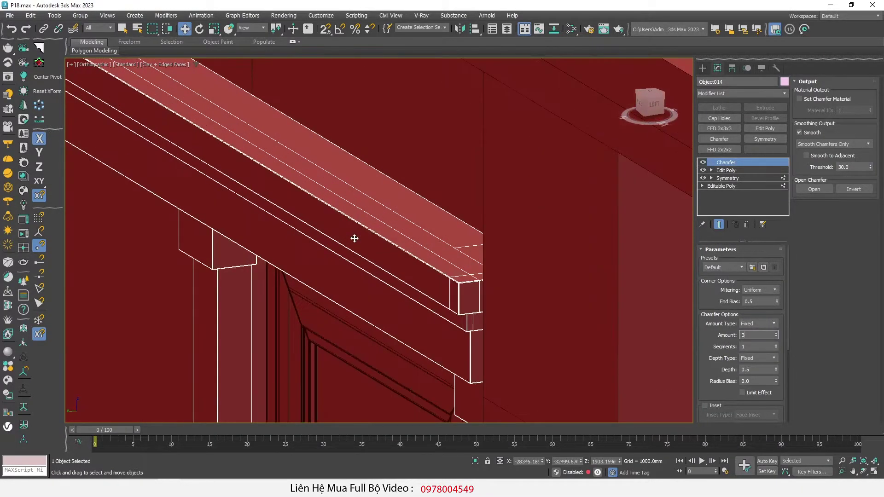
{"action": "key", "text": "Tab"}
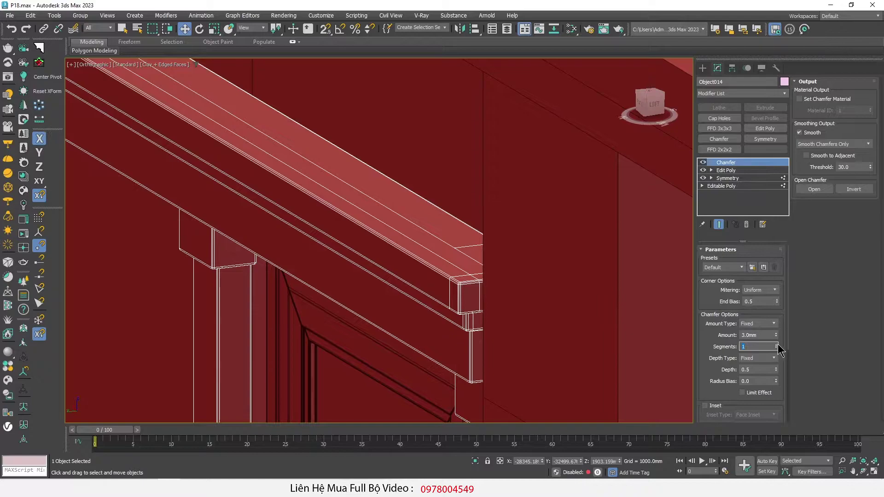
{"action": "type", "text": "0"}
{"action": "key", "text": "F4"}
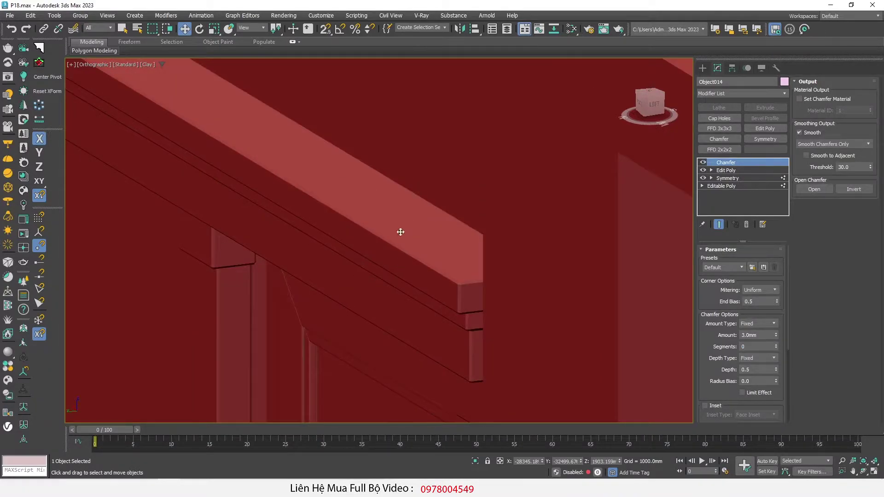
Zoom in and out to inspect the chamfered window frames.
{"action": "scroll", "coordinate": [400, 233], "scroll_direction": "down", "scroll_amount": 5}
{"action": "scroll", "coordinate": [357, 266], "scroll_direction": "down", "scroll_amount": 3}
{"action": "scroll", "coordinate": [322, 249], "scroll_direction": "up", "scroll_amount": 2}
{"action": "scroll", "coordinate": [289, 231], "scroll_direction": "up", "scroll_amount": 2}
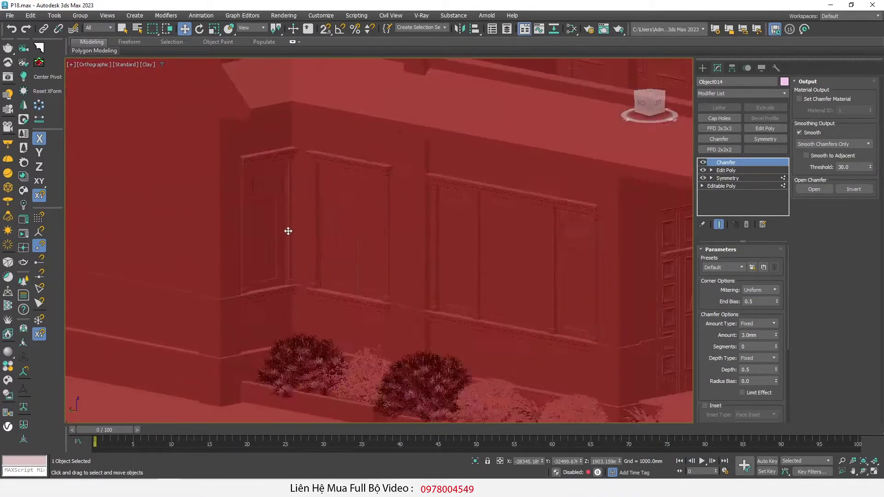
{"action": "scroll", "coordinate": [288, 231], "scroll_direction": "up", "scroll_amount": 3}
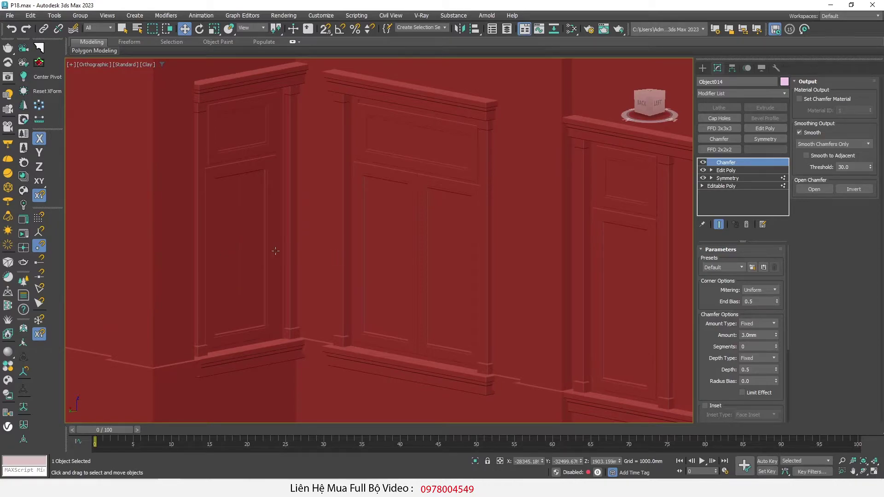
{"action": "scroll", "coordinate": [258, 255], "scroll_direction": "down", "scroll_amount": 2}
{"action": "scroll", "coordinate": [322, 295], "scroll_direction": "down", "scroll_amount": 4}
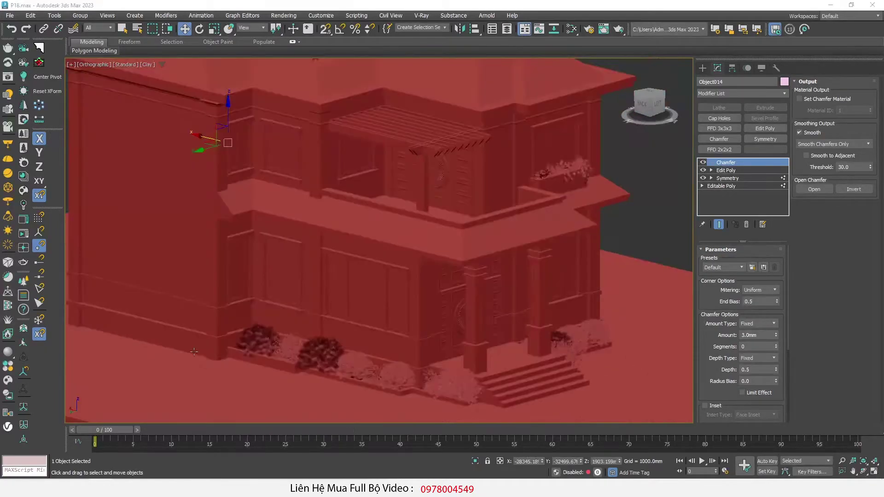
{"action": "scroll", "coordinate": [353, 316], "scroll_direction": "up", "scroll_amount": 3}
{"action": "scroll", "coordinate": [353, 316], "scroll_direction": "up", "scroll_amount": 3}
Attach the right porch column to Rectangle001.
{"action": "key", "text": "F4"}
{"action": "left_click", "coordinate": [350, 230]}
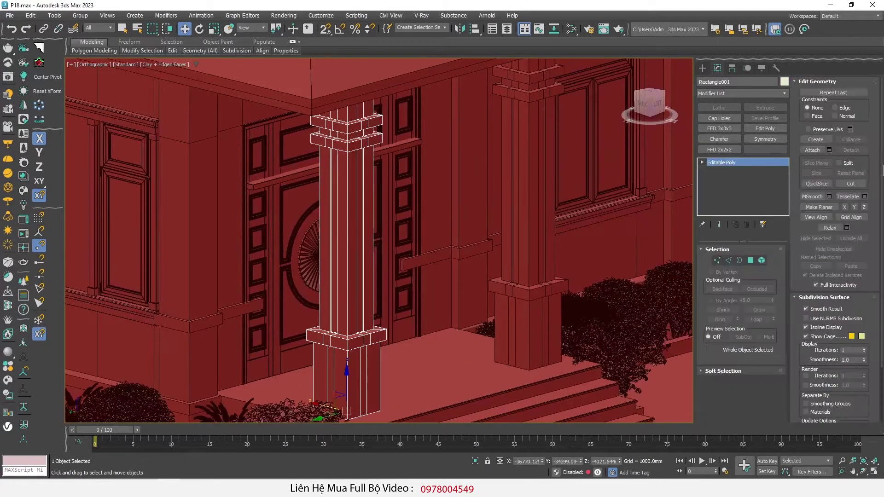
{"action": "right_click", "coordinate": [484, 183]}
{"action": "left_click", "coordinate": [456, 115]}
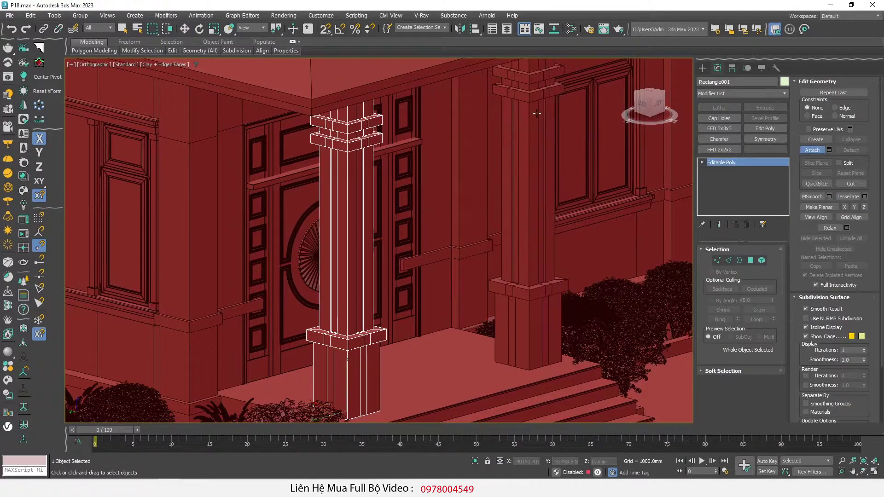
{"action": "left_click", "coordinate": [515, 184]}
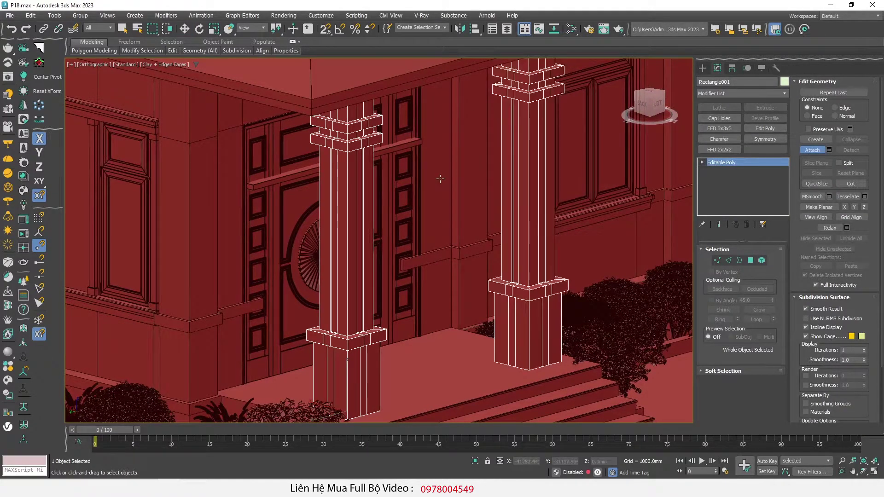
Chamfer the porch columns 3 mm, 0 segments, smoothing chamfers only.
{"action": "left_click", "coordinate": [719, 139]}
{"action": "scroll", "coordinate": [431, 391], "scroll_direction": "up", "scroll_amount": 4}
{"action": "left_click", "coordinate": [868, 144]}
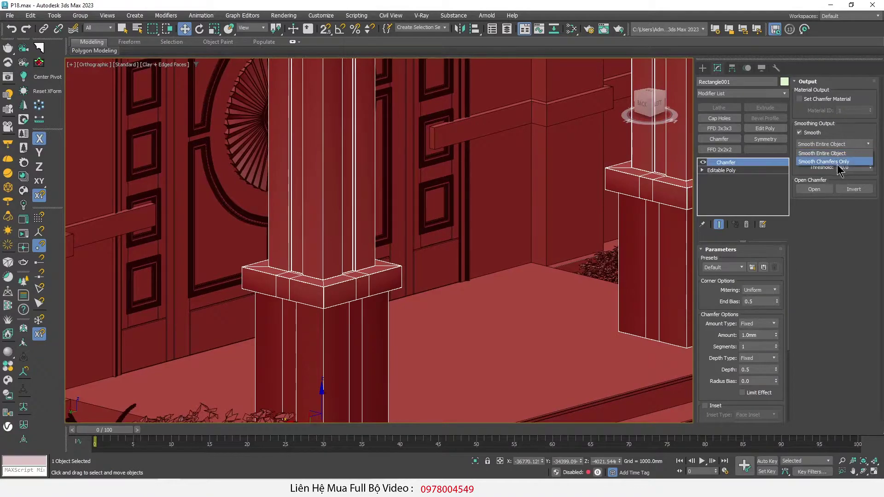
{"action": "left_click", "coordinate": [829, 162]}
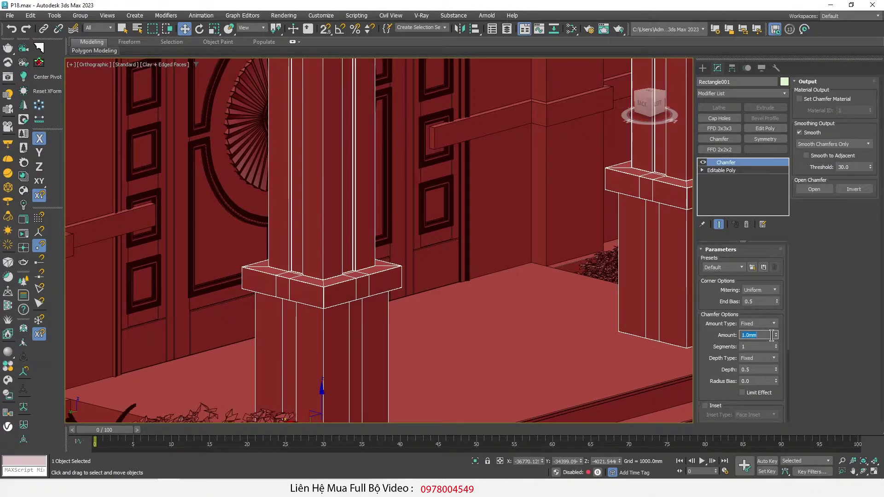
{"action": "type", "text": "3"}
{"action": "key", "text": "Tab"}
{"action": "type", "text": "0"}
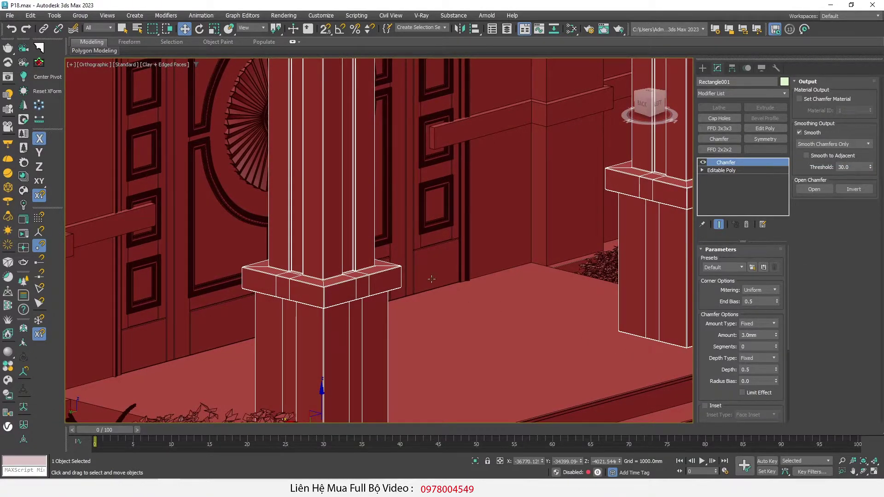
{"action": "key", "text": "F4"}
Frame the whole building with edges shown and select the extruded Line005 object.
{"action": "scroll", "coordinate": [324, 298], "scroll_direction": "up", "scroll_amount": 4}
{"action": "scroll", "coordinate": [324, 298], "scroll_direction": "down", "scroll_amount": 4}
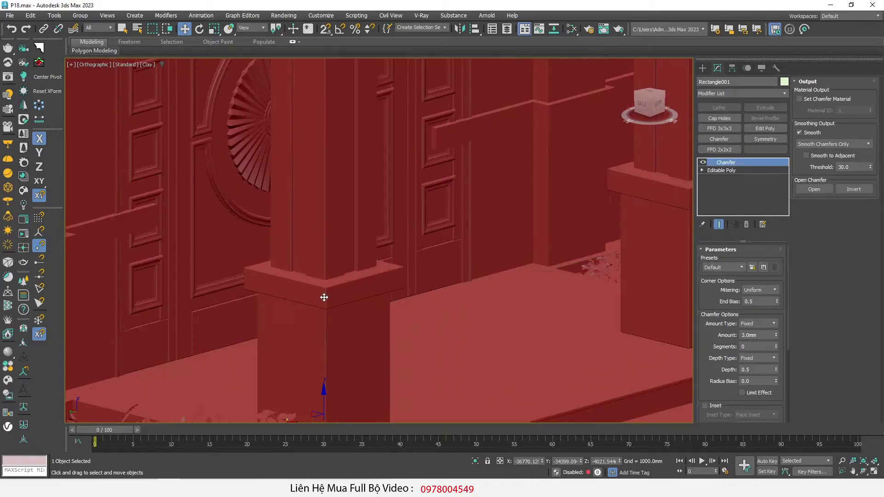
{"action": "scroll", "coordinate": [324, 297], "scroll_direction": "down", "scroll_amount": 4}
{"action": "scroll", "coordinate": [324, 300], "scroll_direction": "down", "scroll_amount": 2}
{"action": "middle_click_drag", "start_coordinate": [300, 325], "coordinate": [262, 362]}
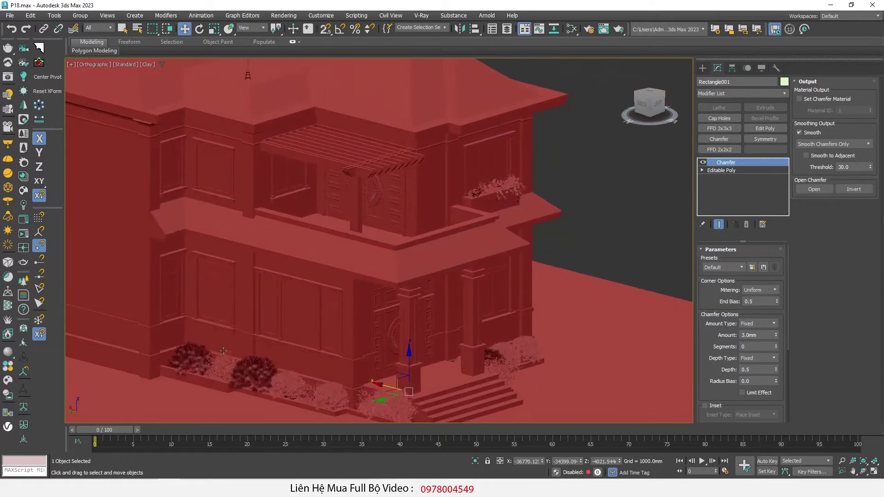
{"action": "scroll", "coordinate": [317, 341], "scroll_direction": "up", "scroll_amount": 5}
{"action": "key", "text": "F4"}
{"action": "left_click", "coordinate": [317, 341]}
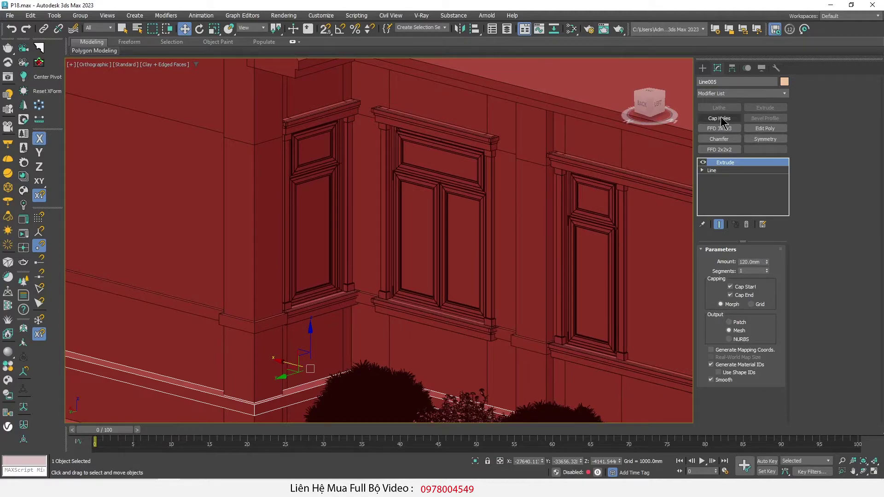
Give Line005 Edit Poly plus a 3 mm, 0-segment Chamfer that smooths chamfers only.
{"action": "left_click", "coordinate": [766, 129]}
{"action": "right_click", "coordinate": [322, 250]}
{"action": "left_click", "coordinate": [301, 176]}
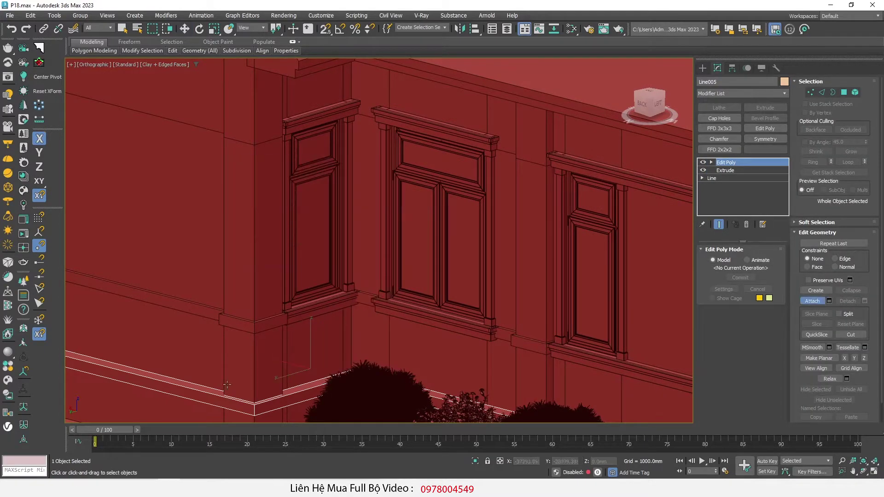
{"action": "scroll", "coordinate": [295, 276], "scroll_direction": "up", "scroll_amount": 5}
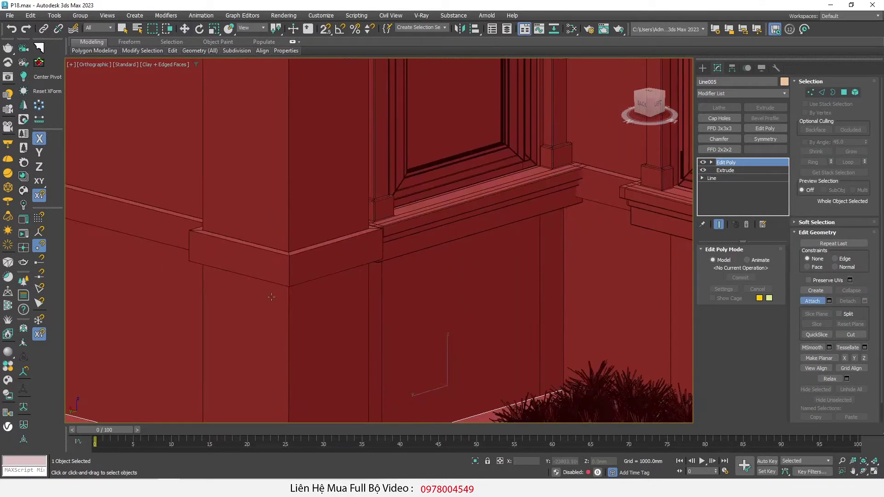
{"action": "left_click", "coordinate": [719, 139]}
{"action": "left_click", "coordinate": [834, 144]}
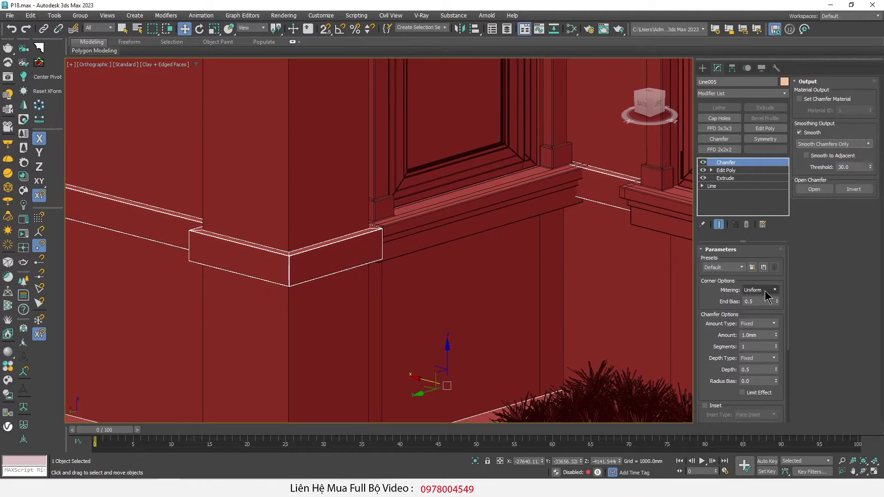
{"action": "left_click", "coordinate": [776, 349]}
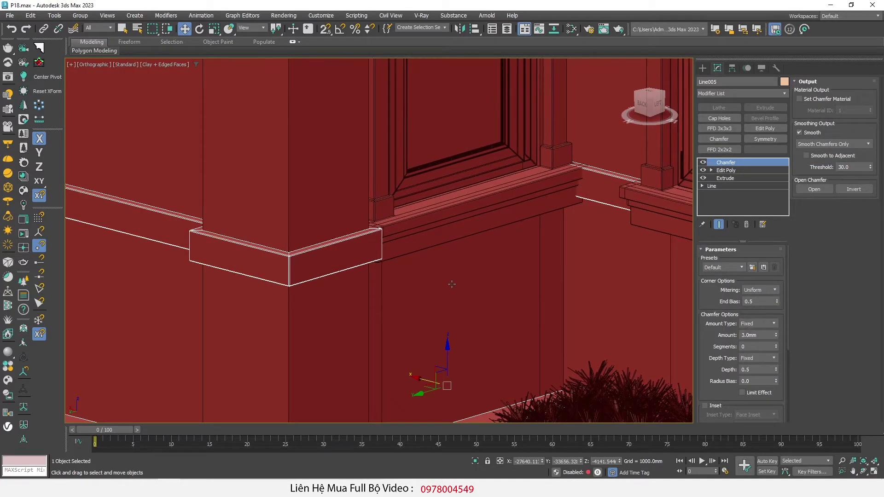
Pan up the facade and select the roof cornice molding.
{"action": "middle_click_drag", "start_coordinate": [310, 402], "coordinate": [298, 310]}
{"action": "left_click", "coordinate": [298, 310]}
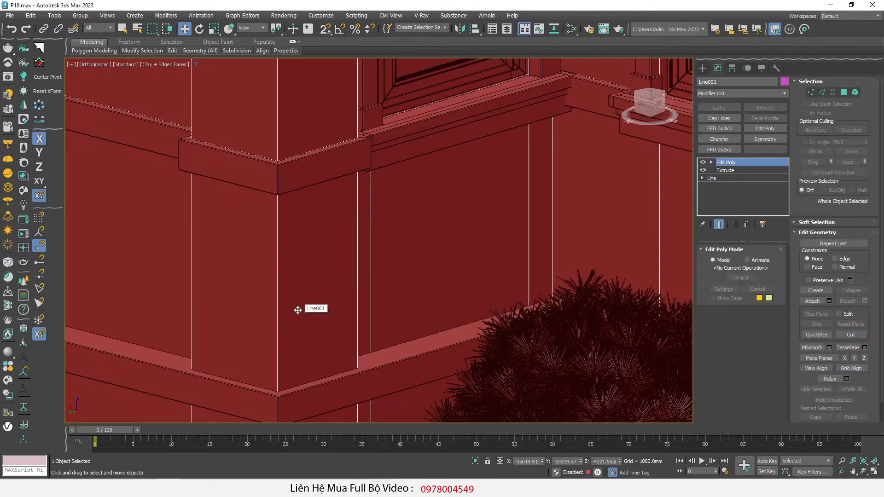
{"action": "scroll", "coordinate": [298, 310], "scroll_direction": "down", "scroll_amount": 5}
{"action": "scroll", "coordinate": [298, 310], "scroll_direction": "up", "scroll_amount": 1}
{"action": "middle_click_drag", "start_coordinate": [298, 310], "coordinate": [314, 348]}
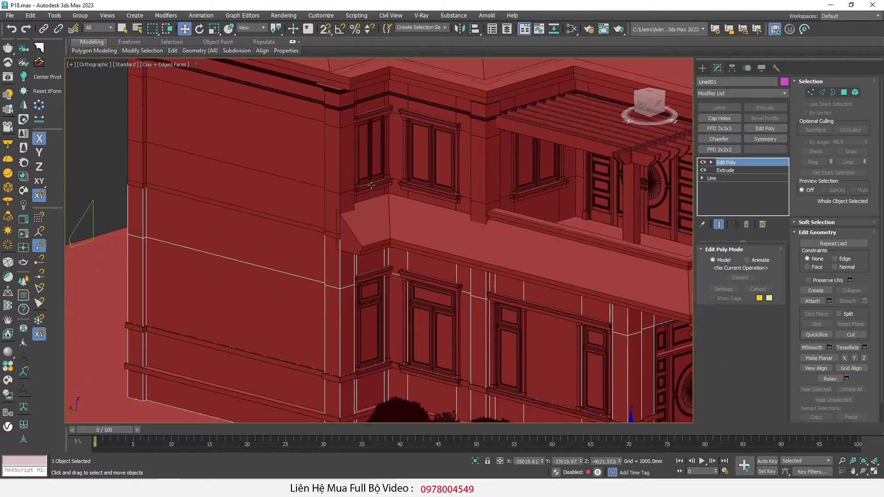
{"action": "middle_click_drag", "start_coordinate": [371, 185], "coordinate": [355, 187]}
{"action": "left_click", "coordinate": [262, 216]}
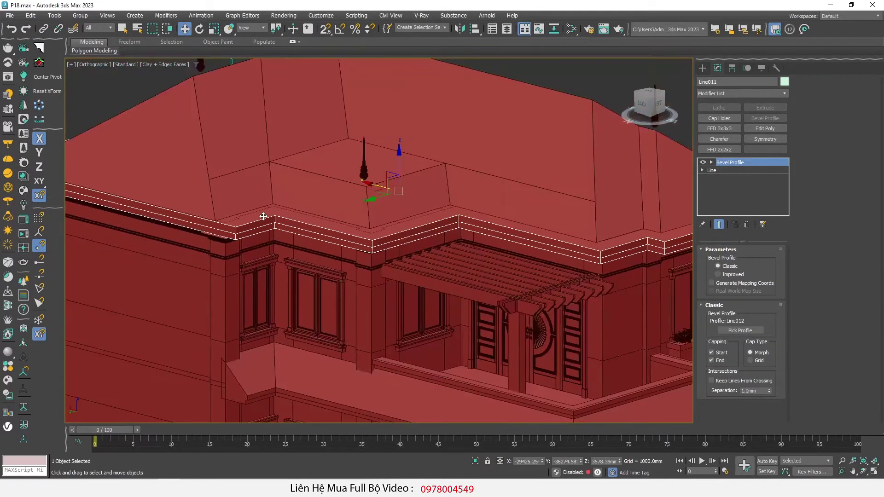
Give cornice Line011 a 3 mm Chamfer smoothing chamfers only.
{"action": "scroll", "coordinate": [263, 216], "scroll_direction": "up", "scroll_amount": 3}
{"action": "scroll", "coordinate": [538, 259], "scroll_direction": "down", "scroll_amount": 3}
{"action": "mouse_move", "coordinate": [538, 259]}
{"action": "middle_mouse_down", "text": "alt"}
{"action": "mouse_move", "coordinate": [537, 251]}
{"action": "mouse_move", "coordinate": [395, 254]}
{"action": "mouse_move", "coordinate": [363, 320]}
{"action": "middle_mouse_up", "text": "alt"}
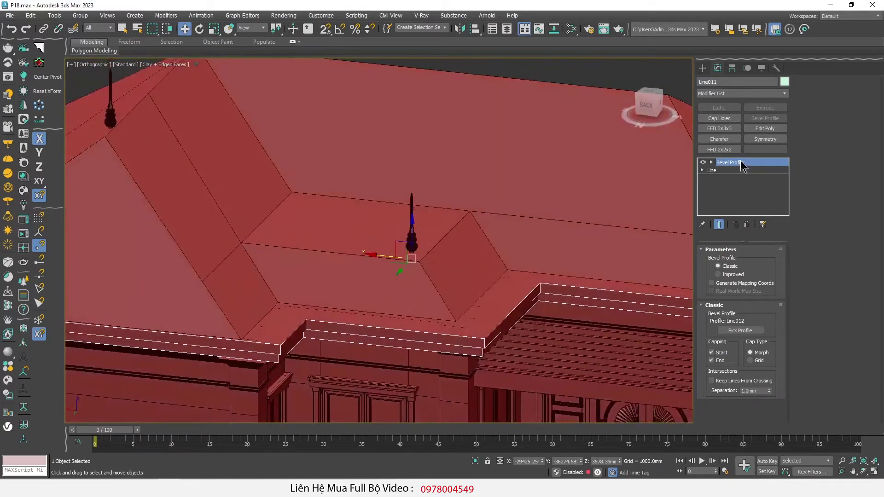
{"action": "left_click", "coordinate": [730, 145]}
{"action": "left_click", "coordinate": [856, 144]}
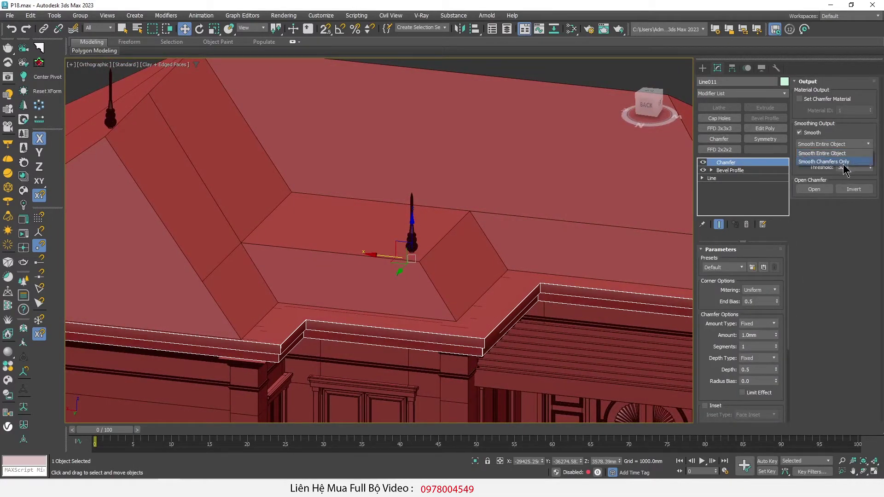
{"action": "left_click", "coordinate": [844, 162]}
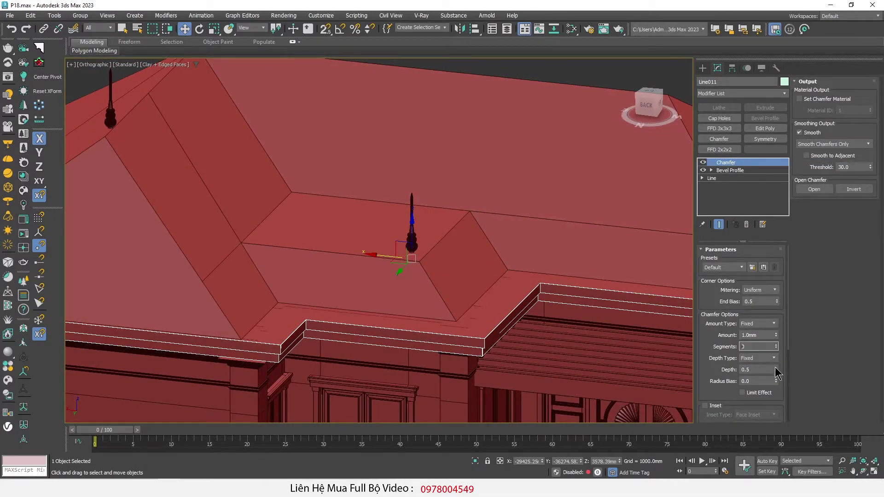
{"action": "type", "text": "0"}
{"action": "key", "text": "Return"}
{"action": "type", "text": "3"}
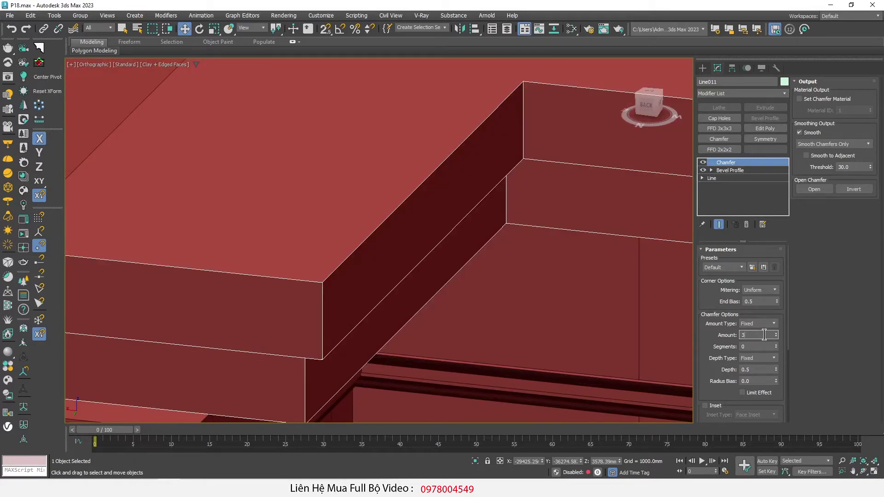
{"action": "key", "text": "Return"}
Orbit to the roof and select the roof object Line019.
{"action": "scroll", "coordinate": [345, 255], "scroll_direction": "down", "scroll_amount": 5}
{"action": "scroll", "coordinate": [345, 257], "scroll_direction": "down", "scroll_amount": 5}
{"action": "key", "text": "F4"}
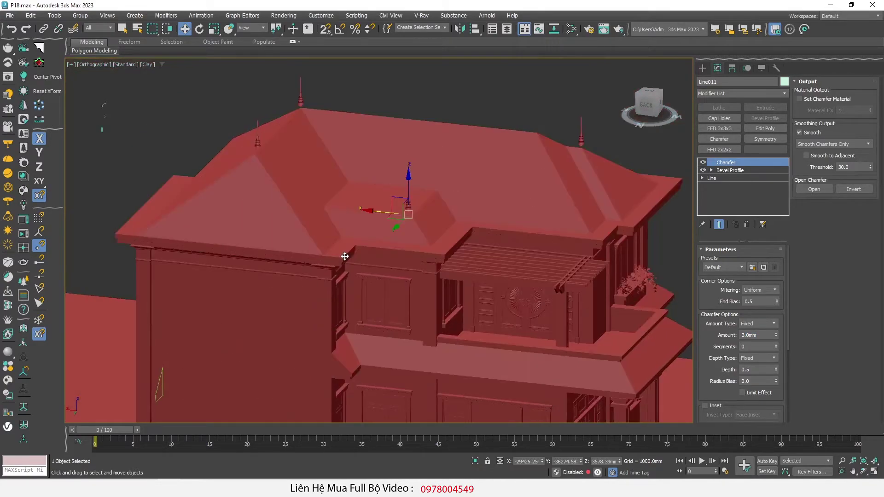
{"action": "scroll", "coordinate": [345, 257], "scroll_direction": "down", "scroll_amount": 5}
{"action": "middle_click_drag", "start_coordinate": [375, 253], "coordinate": [439, 248], "text": "alt"}
{"action": "scroll", "coordinate": [438, 248], "scroll_direction": "up", "scroll_amount": 10}
{"action": "left_click", "coordinate": [465, 243]}
{"action": "key", "text": "F4"}
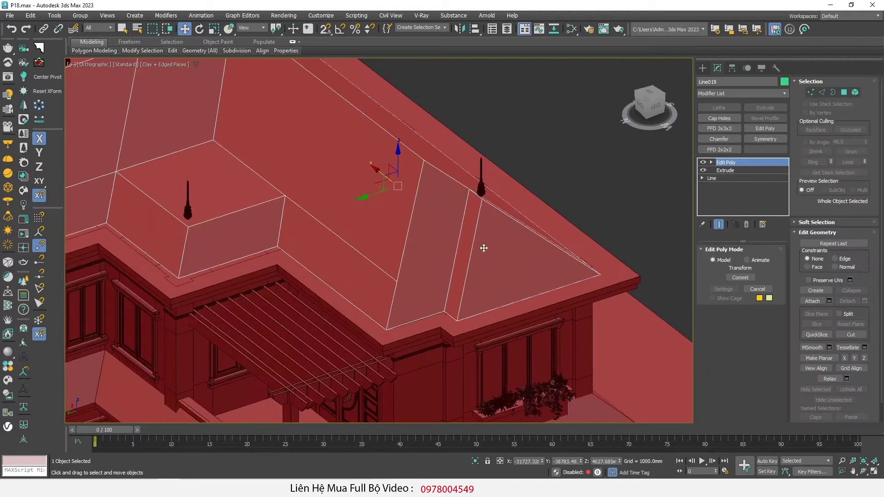
Select the balcony railing.
{"action": "scroll", "coordinate": [481, 305], "scroll_direction": "up", "scroll_amount": 3}
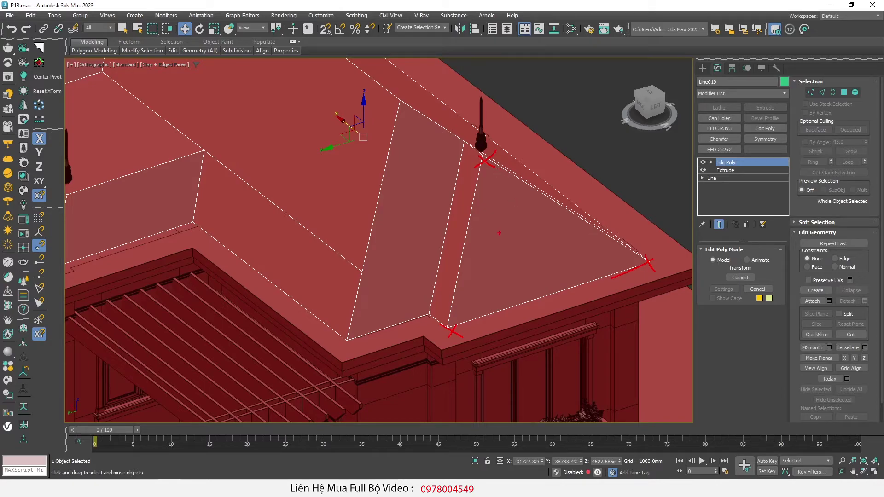
{"action": "scroll", "coordinate": [507, 245], "scroll_direction": "down", "scroll_amount": 6}
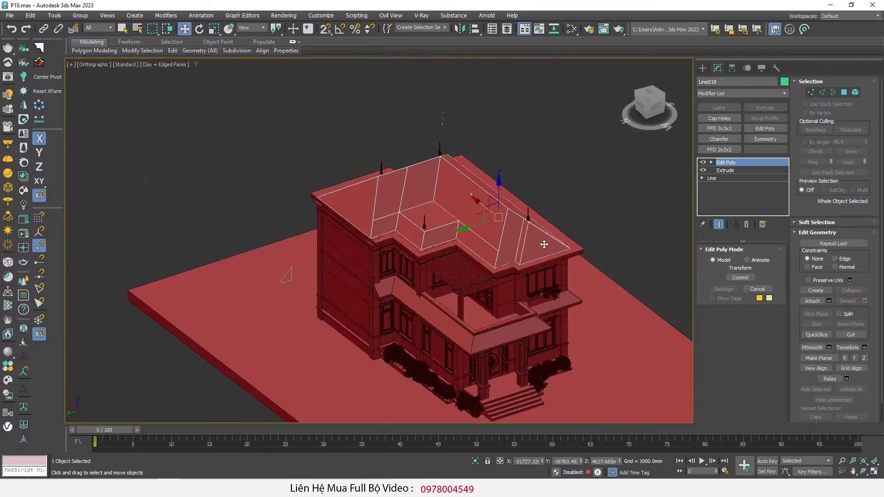
{"action": "left_click", "coordinate": [420, 215]}
{"action": "scroll", "coordinate": [420, 215], "scroll_direction": "up", "scroll_amount": 5}
{"action": "scroll", "coordinate": [420, 216], "scroll_direction": "down", "scroll_amount": 4}
Give railing Line008 a 3 mm, 0-segment Chamfer smoothing chamfers only.
{"action": "scroll", "coordinate": [420, 216], "scroll_direction": "up", "scroll_amount": 3}
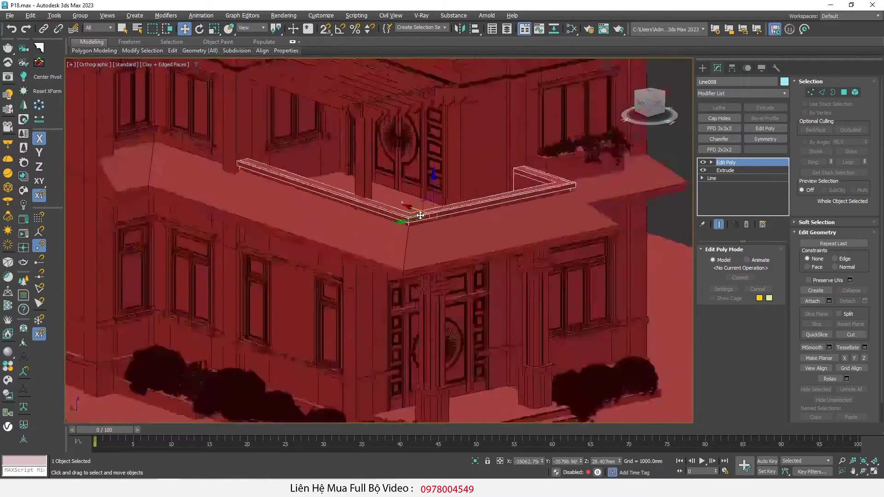
{"action": "scroll", "coordinate": [420, 216], "scroll_direction": "up", "scroll_amount": 3}
{"action": "scroll", "coordinate": [420, 216], "scroll_direction": "up", "scroll_amount": 2}
{"action": "left_click", "coordinate": [733, 140]}
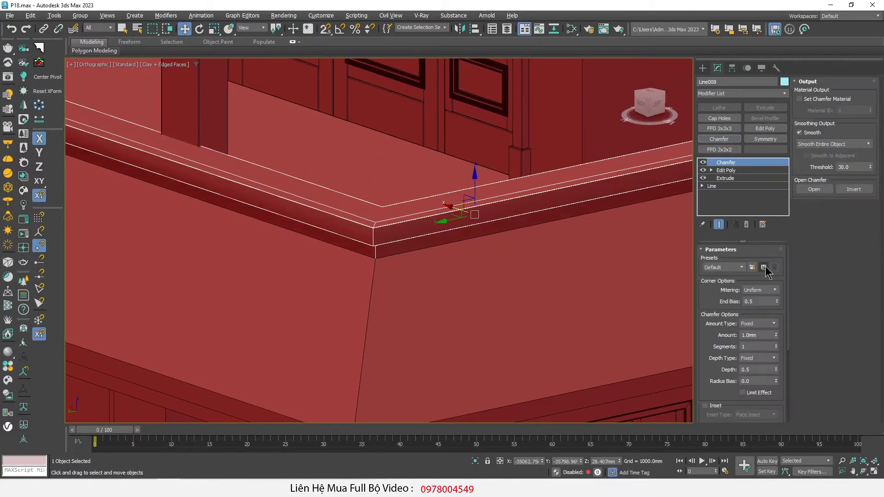
{"action": "left_click", "coordinate": [849, 144]}
{"action": "left_click", "coordinate": [845, 162]}
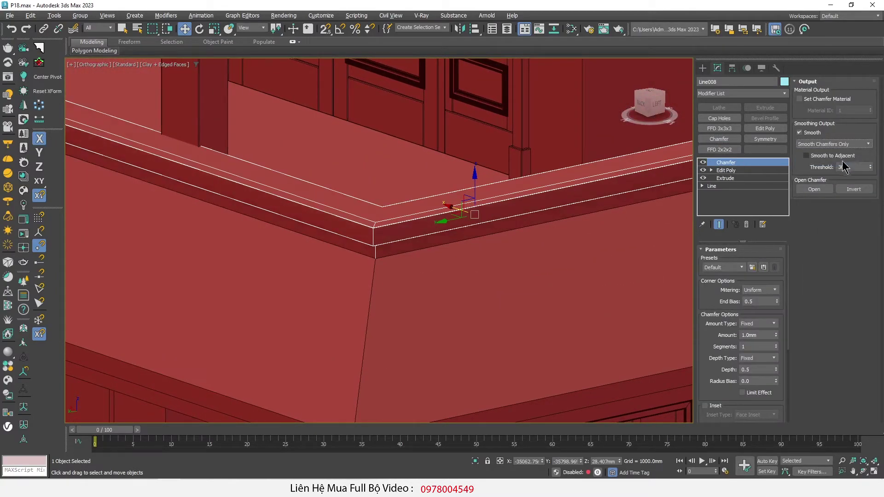
{"action": "type", "text": "3"}
{"action": "key", "text": "Return"}
{"action": "left_click", "coordinate": [777, 348]}
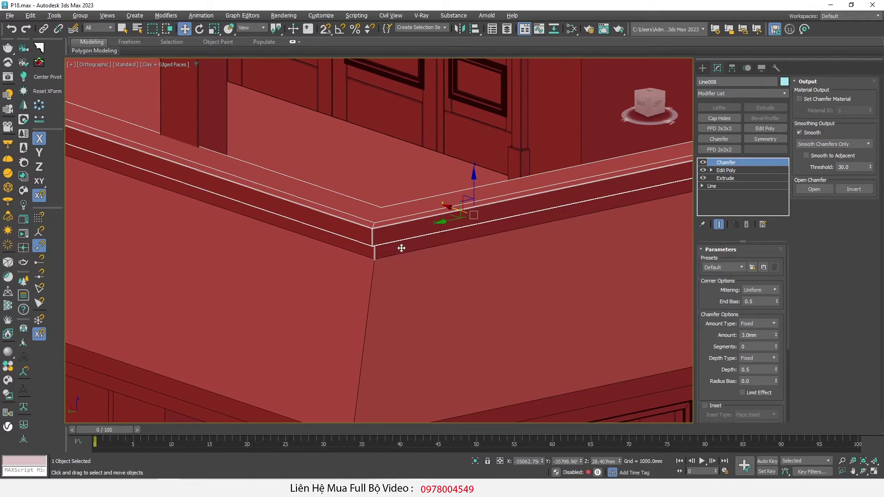
Deselect everything and turn off edged faces for plain clay shading.
{"action": "scroll", "coordinate": [387, 237], "scroll_direction": "up", "scroll_amount": 5}
{"action": "scroll", "coordinate": [382, 230], "scroll_direction": "down", "scroll_amount": 5}
{"action": "scroll", "coordinate": [375, 235], "scroll_direction": "down", "scroll_amount": 4}
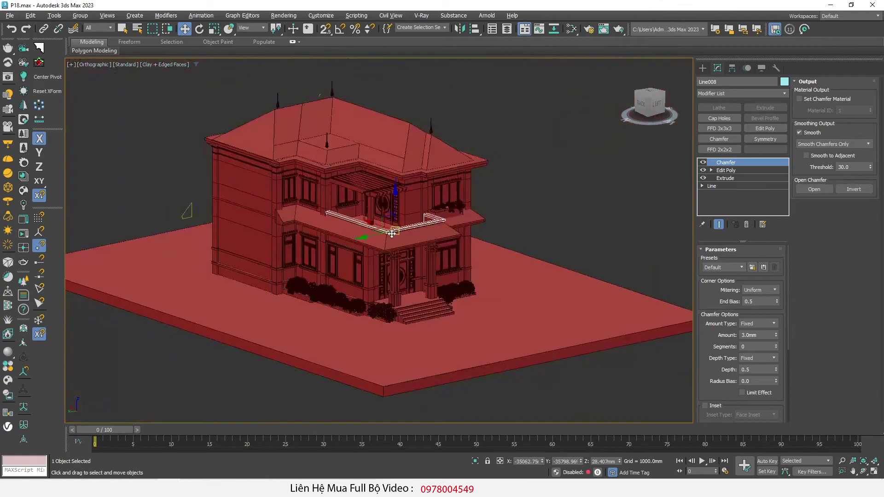
{"action": "scroll", "coordinate": [369, 239], "scroll_direction": "up", "scroll_amount": 4}
{"action": "scroll", "coordinate": [355, 253], "scroll_direction": "up", "scroll_amount": 2}
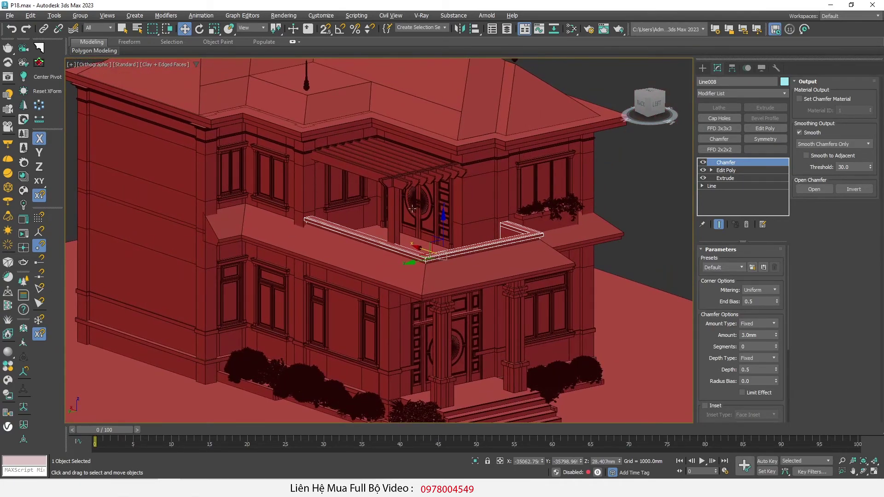
{"action": "scroll", "coordinate": [412, 208], "scroll_direction": "down", "scroll_amount": 2}
{"action": "scroll", "coordinate": [452, 230], "scroll_direction": "down", "scroll_amount": 1}
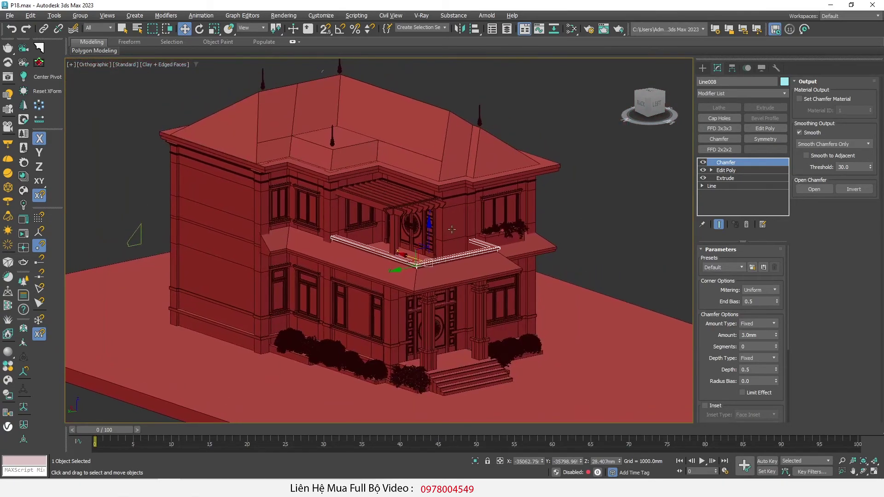
{"action": "left_click", "coordinate": [608, 231]}
{"action": "key", "text": "F4"}
{"action": "scroll", "coordinate": [405, 247], "scroll_direction": "up", "scroll_amount": 2}
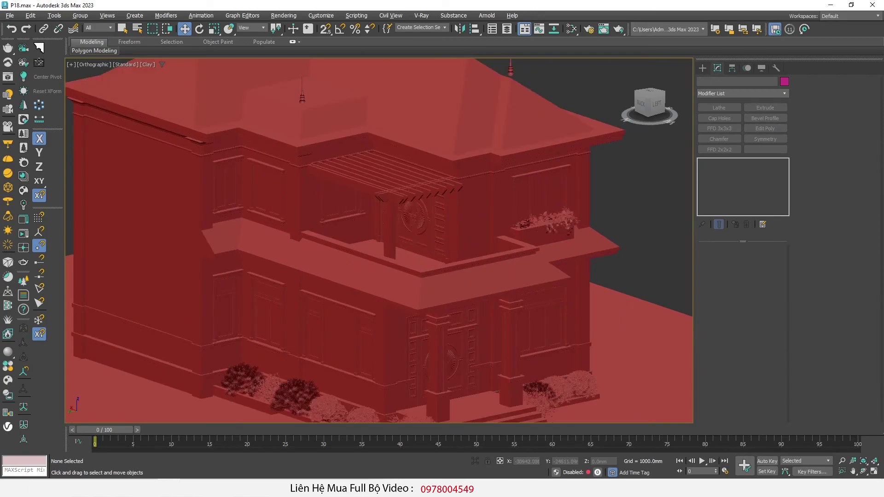